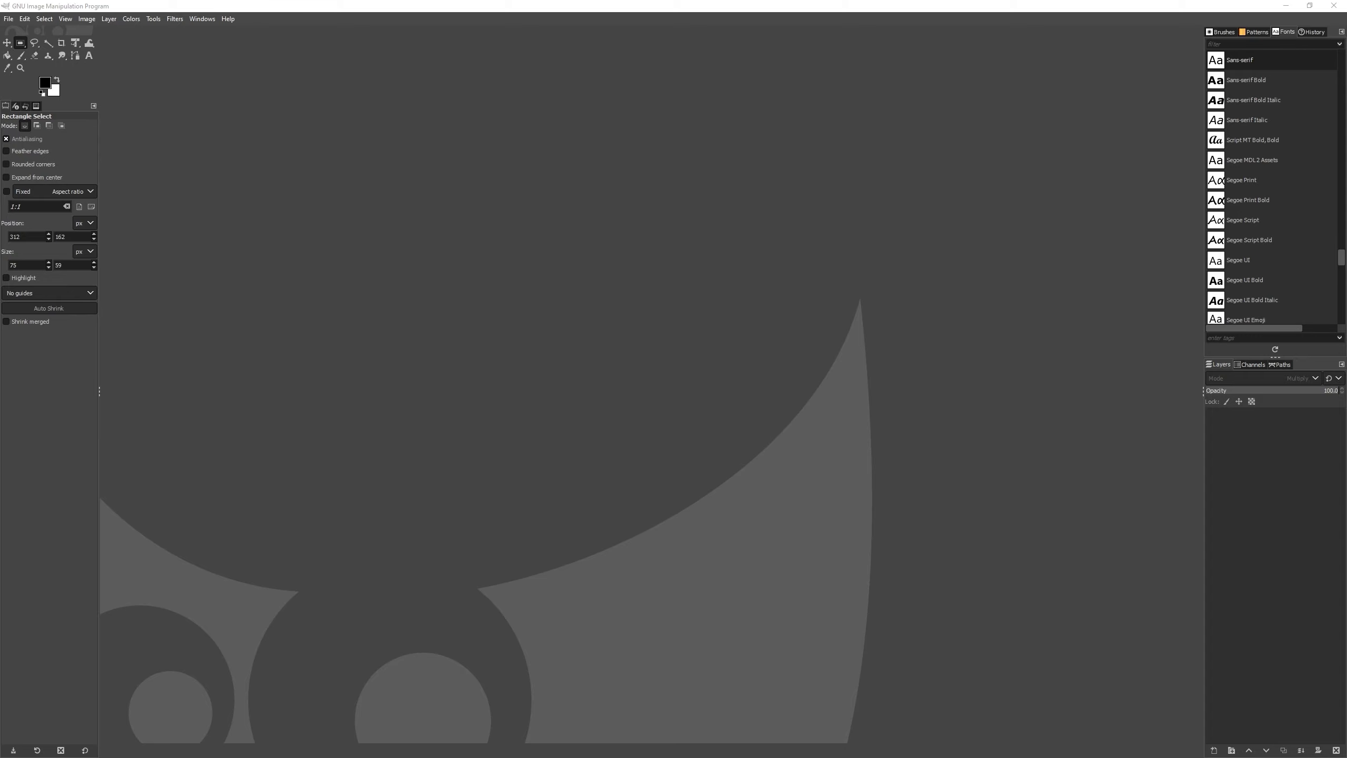
key(alt+Tab)
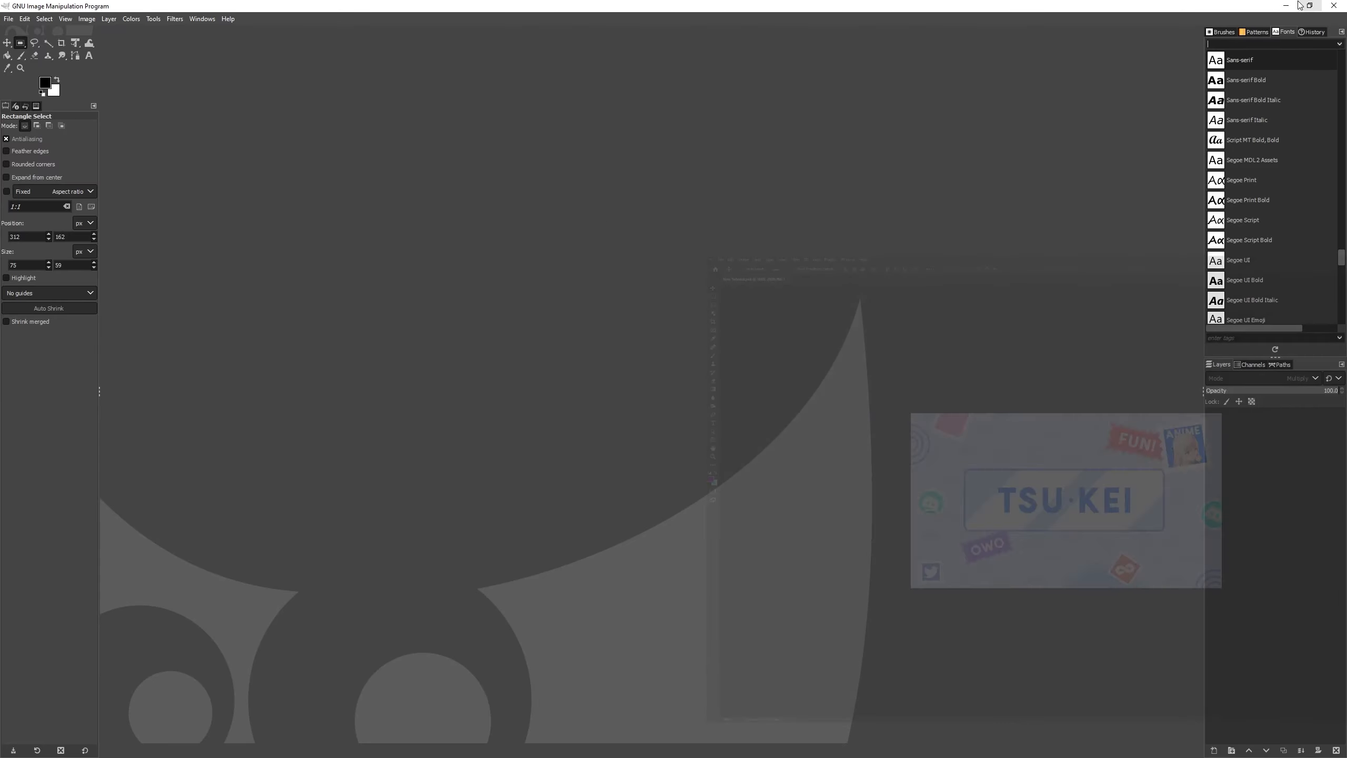
click(1298, 6)
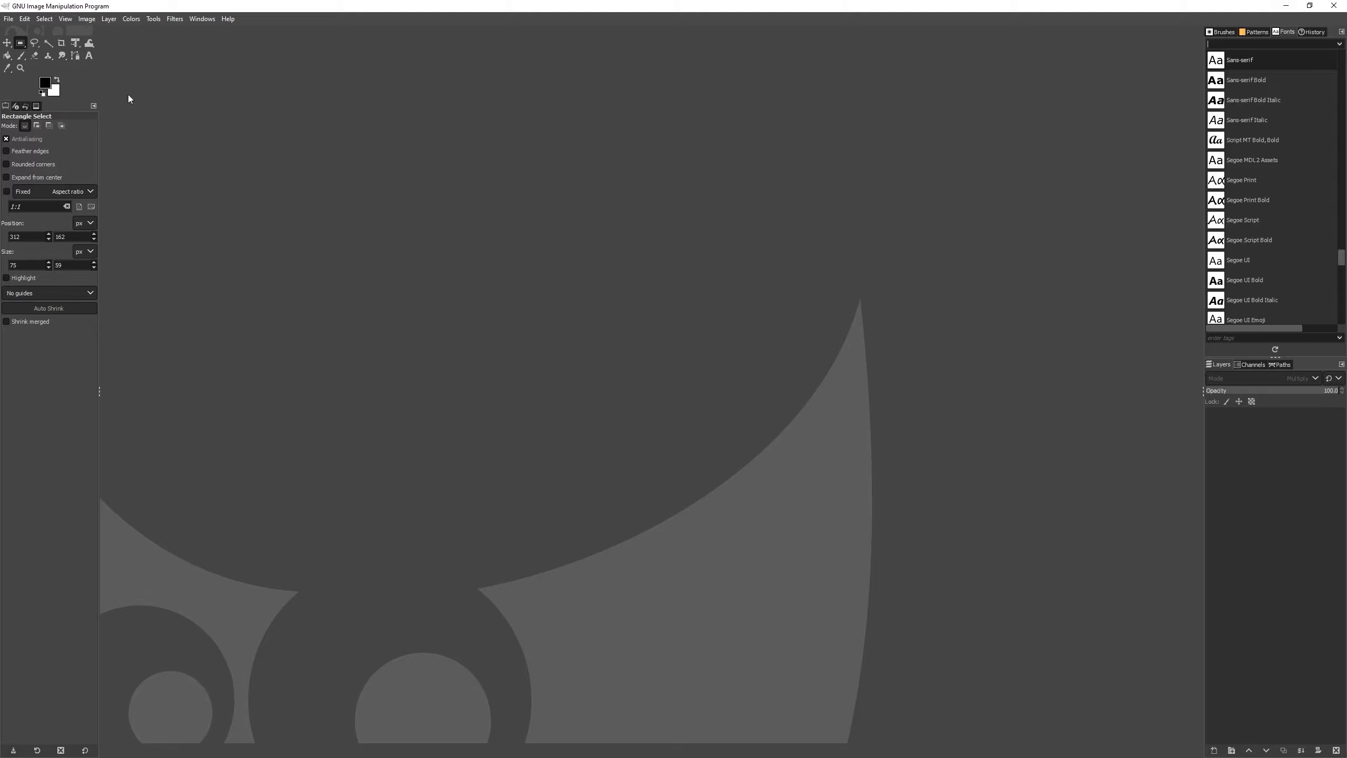
click(8, 19)
mouse_move(216, 20)
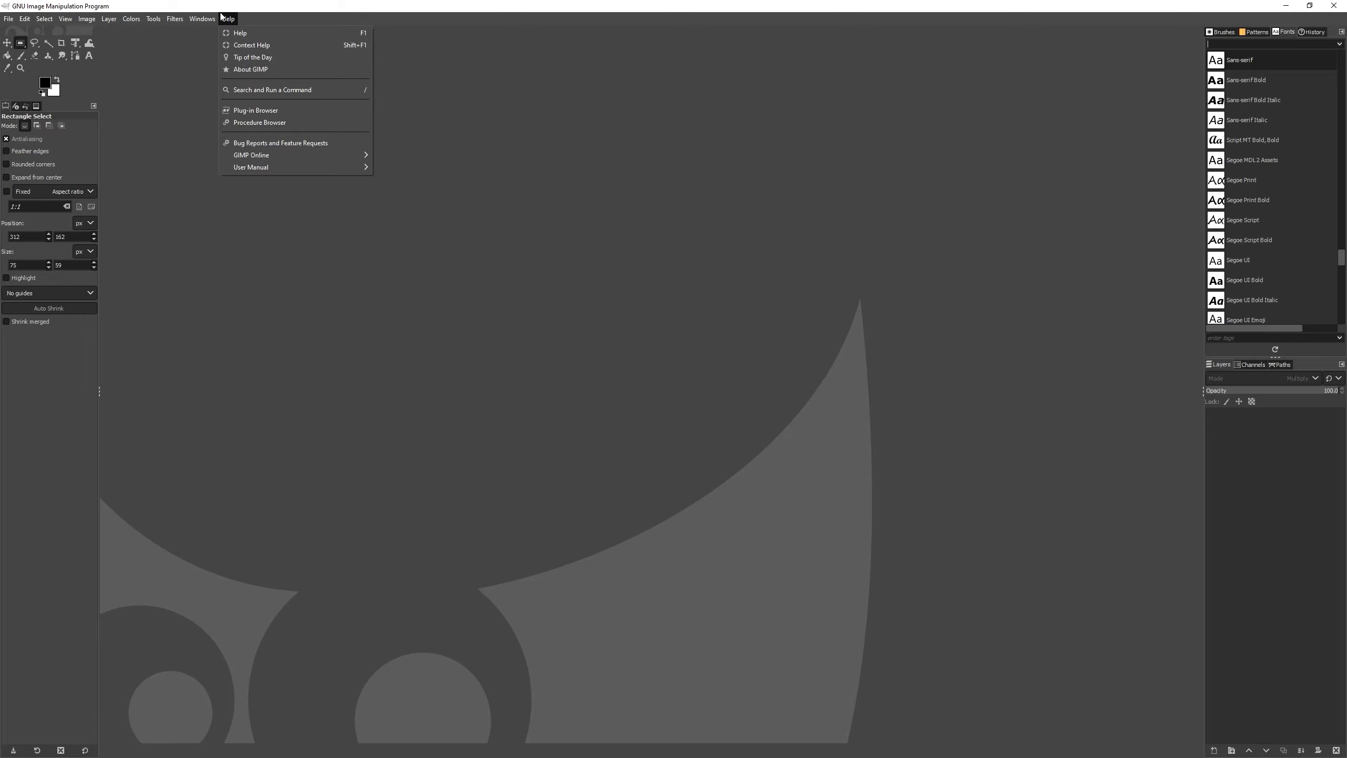
click(853, 108)
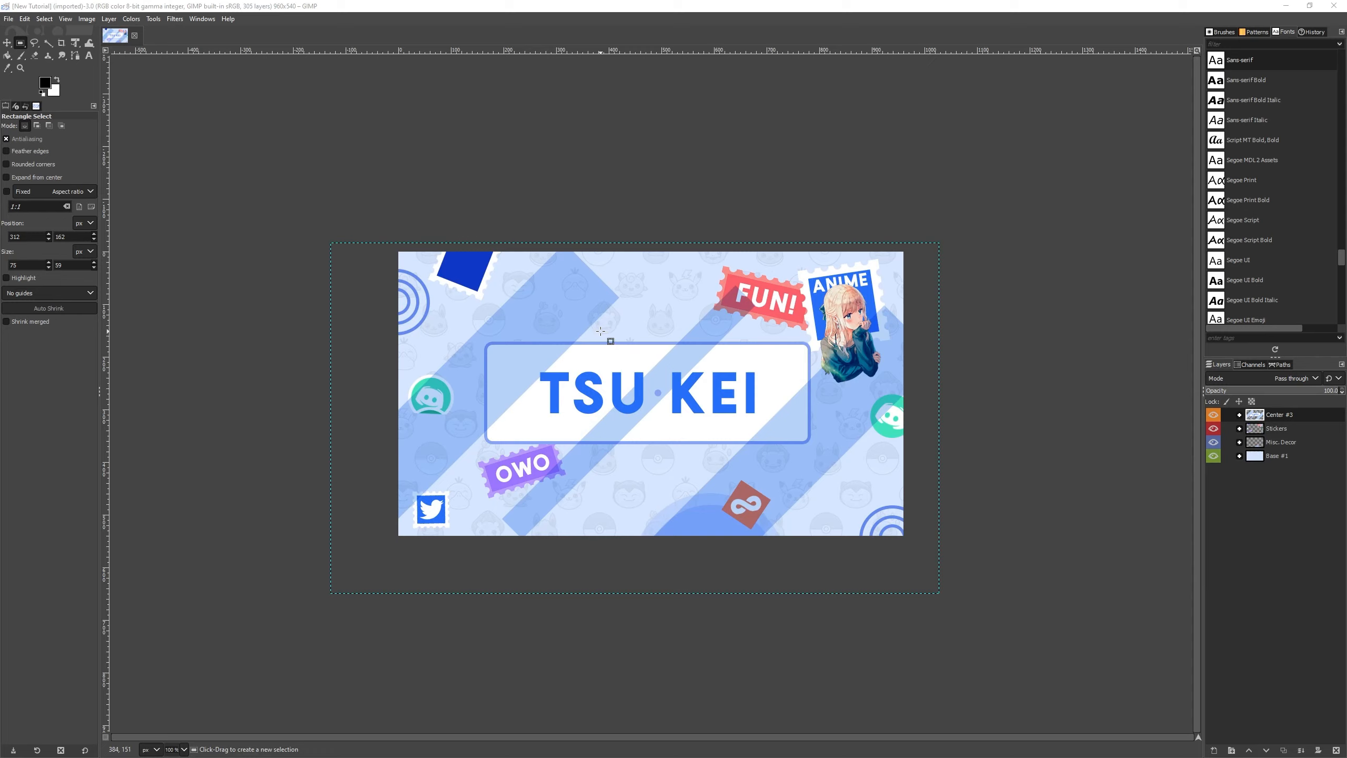
click(7, 19)
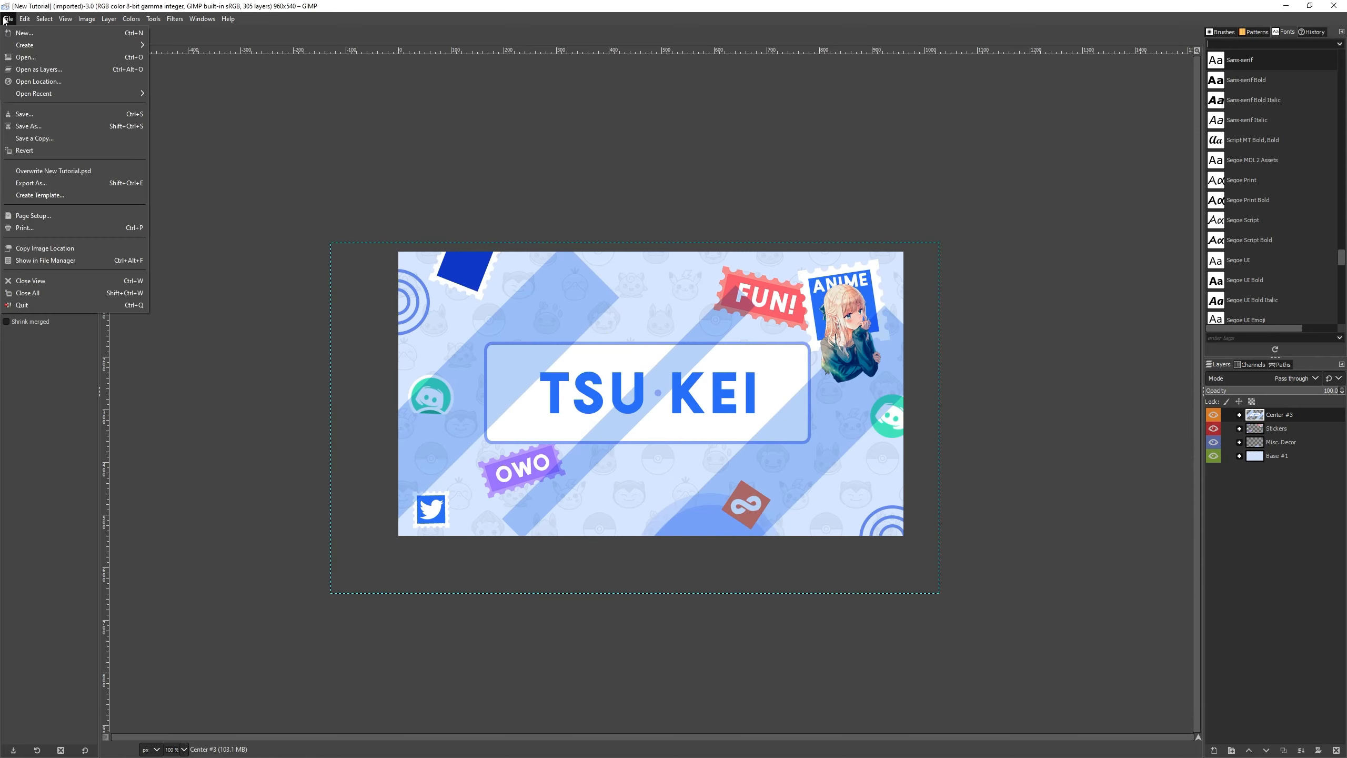
click(476, 10)
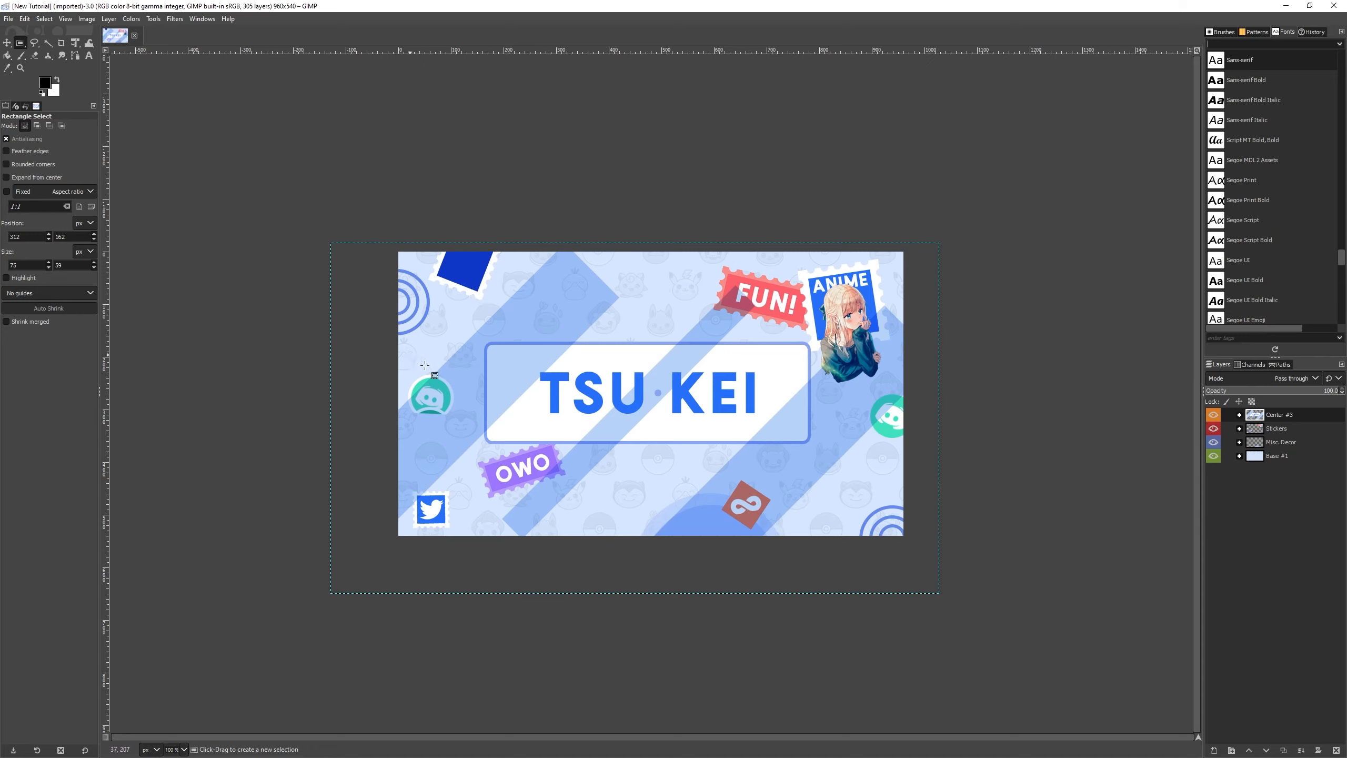
Expand the Center #3 and Base #9 groups and toggle Rectangle 1 and Rectangle 1 copy to identify which diagonal stripes they hold
click(1239, 414)
click(1249, 469)
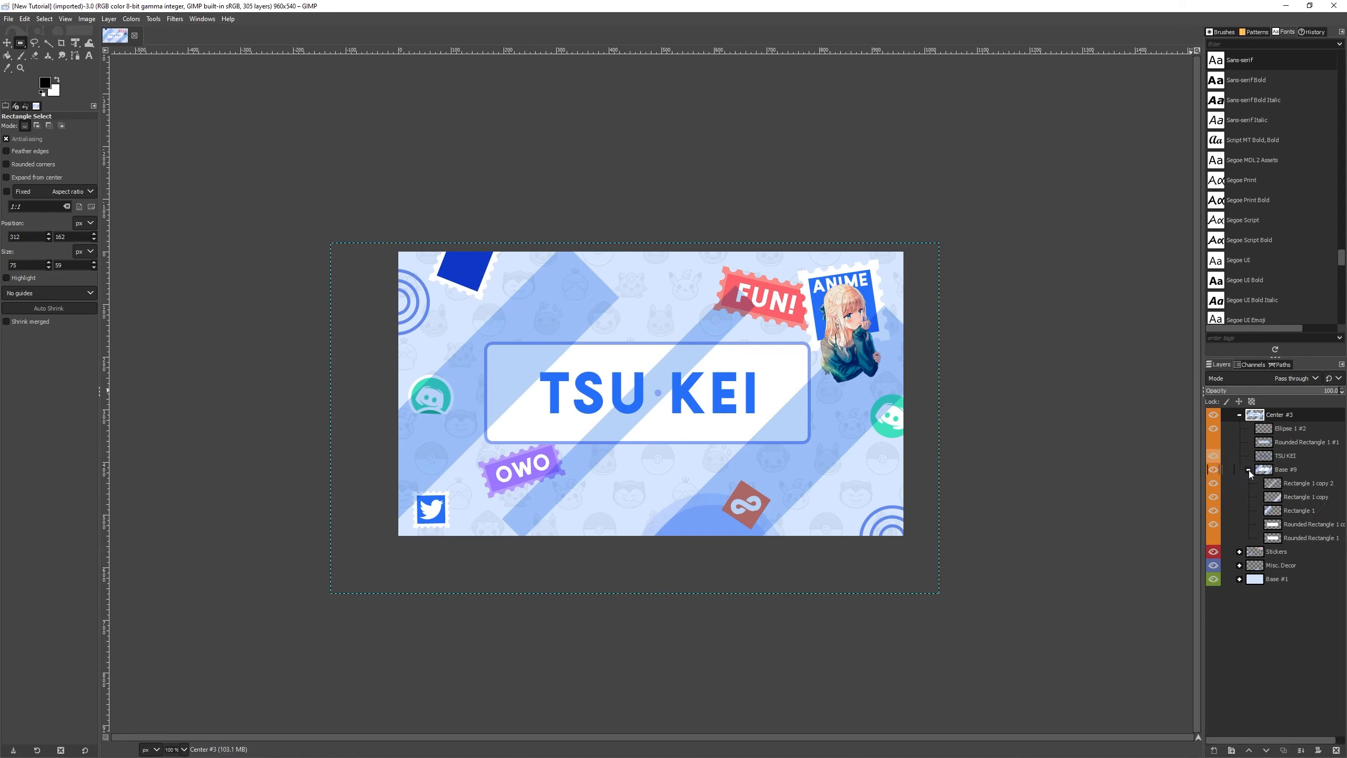
click(1281, 511)
click(1214, 510)
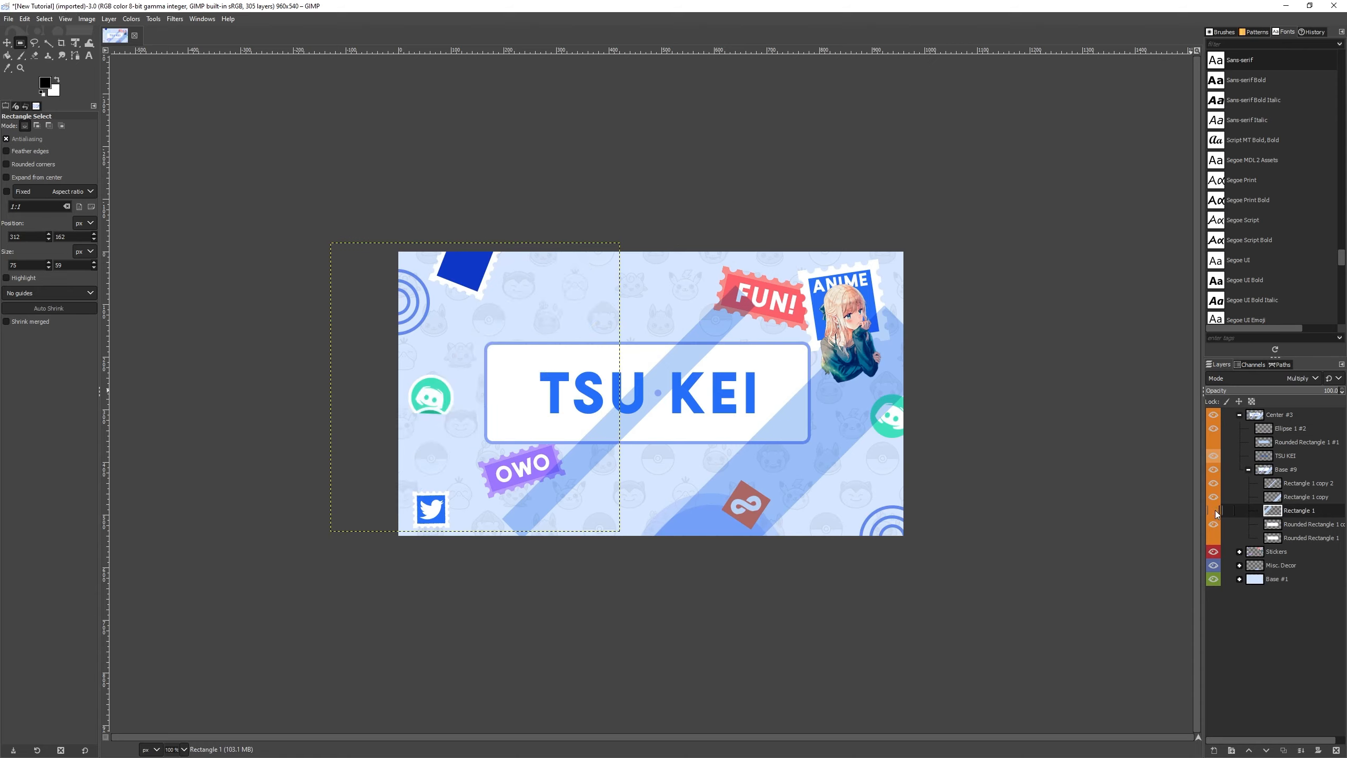
click(1214, 510)
click(1214, 497)
click(1214, 497)
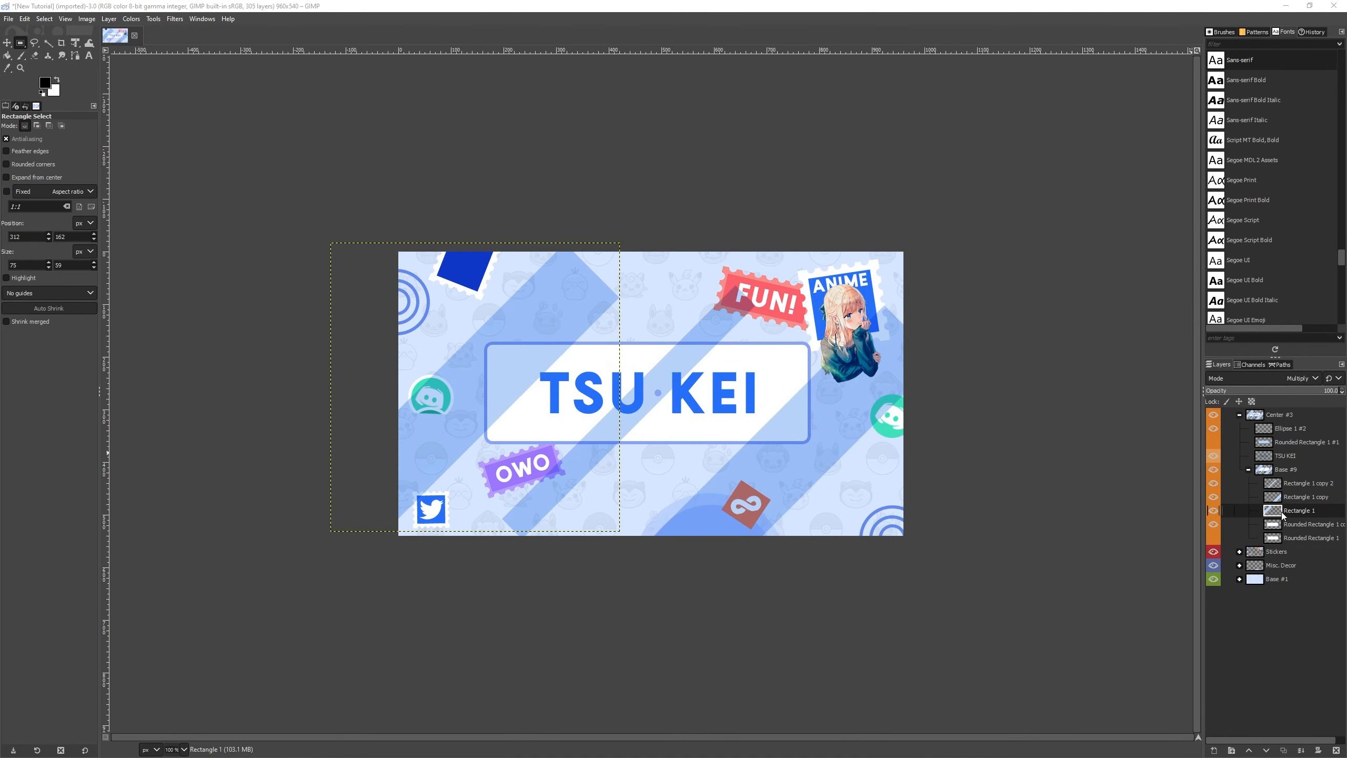
click(1214, 511)
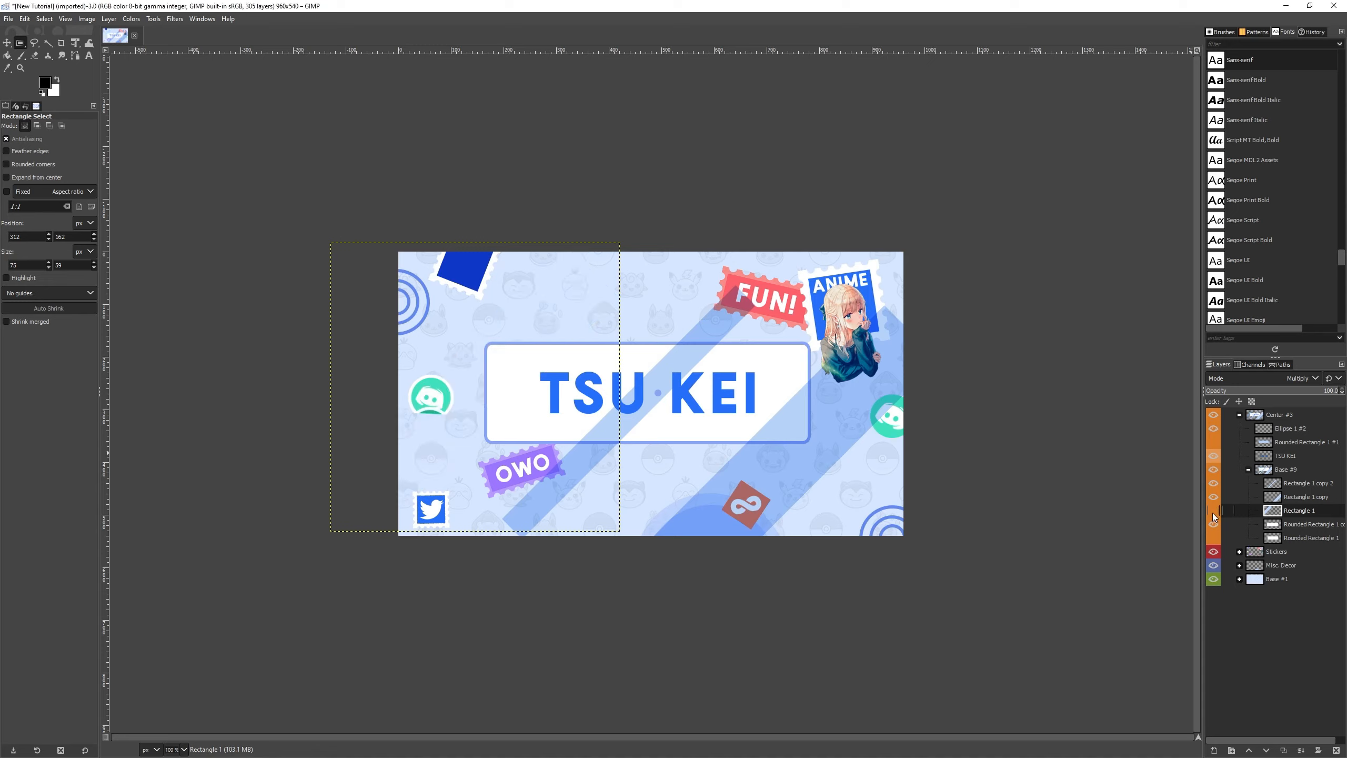
click(1214, 513)
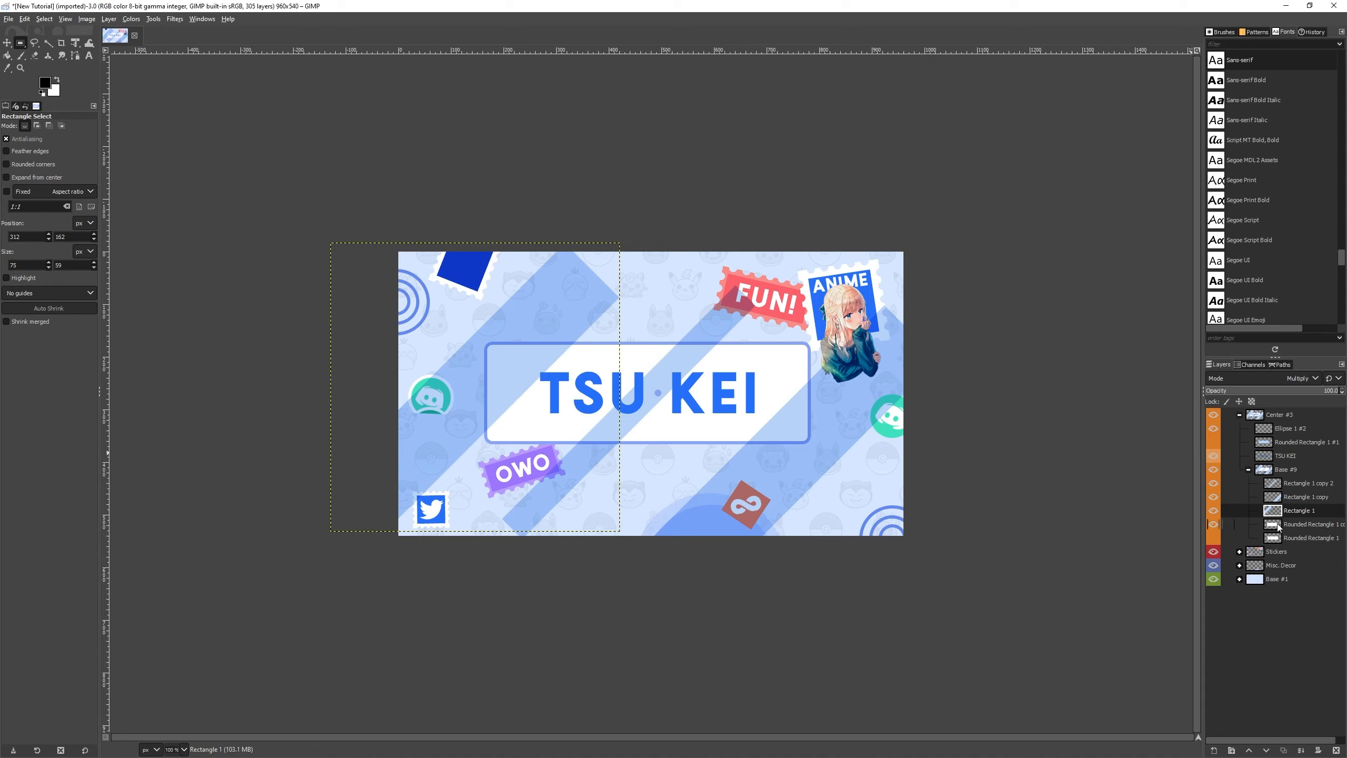
Select the shape of the rounded rectangle layer directly below Rectangle 1 and add a layer mask to Rectangle 1 from that selection
alt+click(1278, 526)
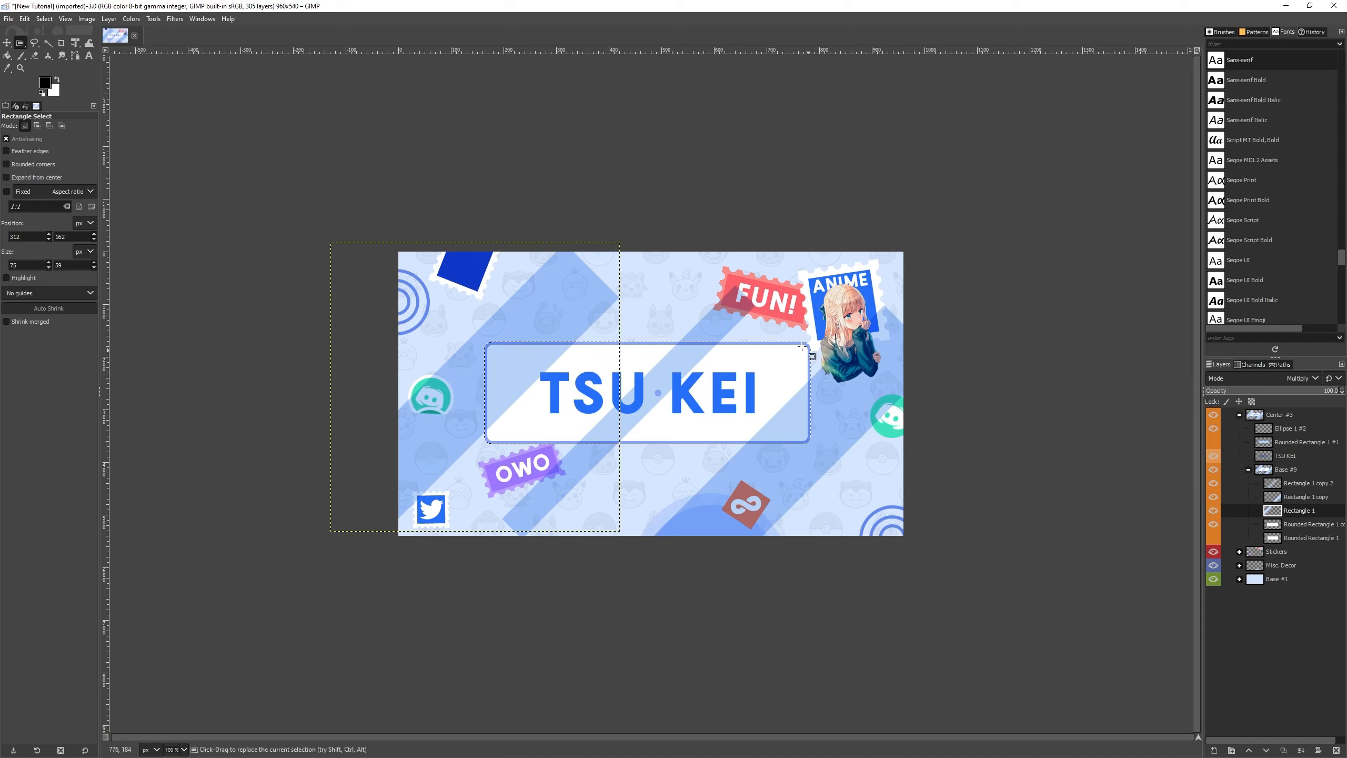
right_click(1304, 512)
click(1247, 344)
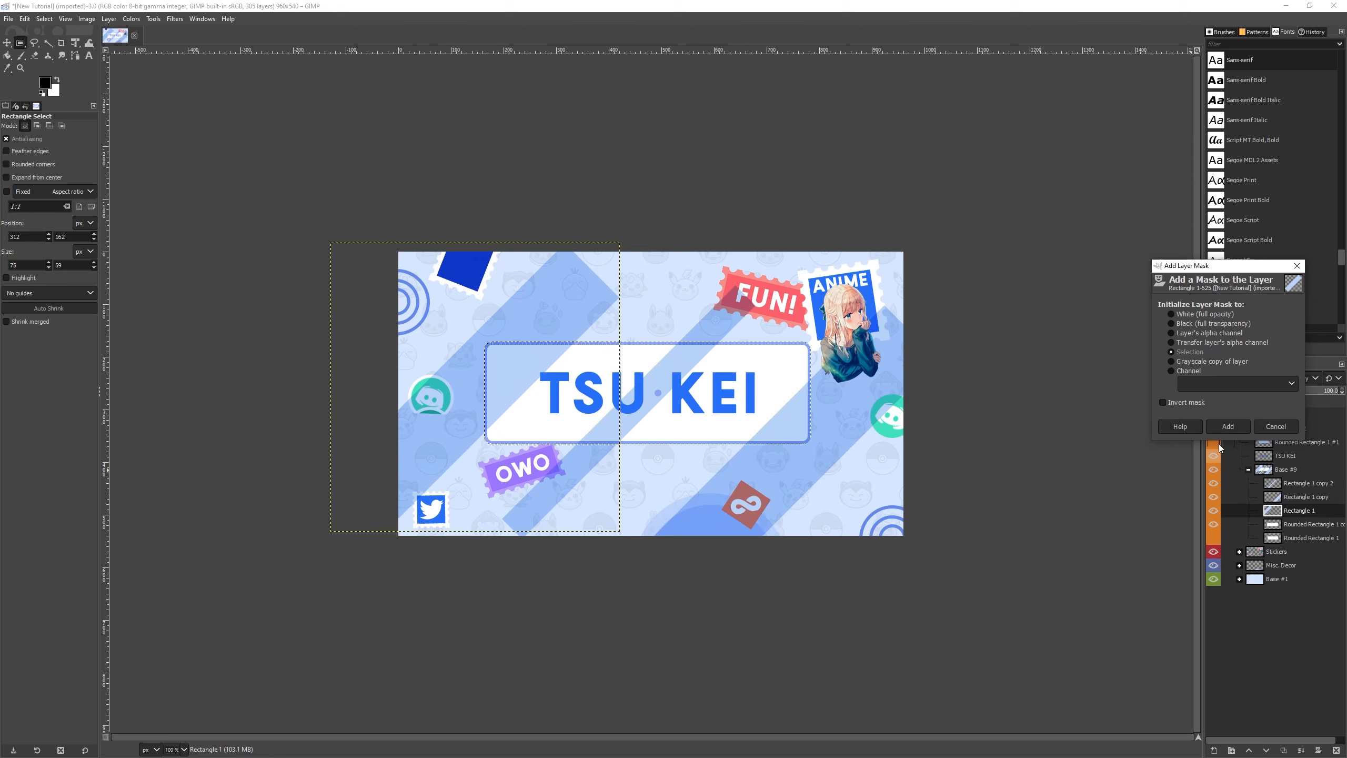
click(1229, 426)
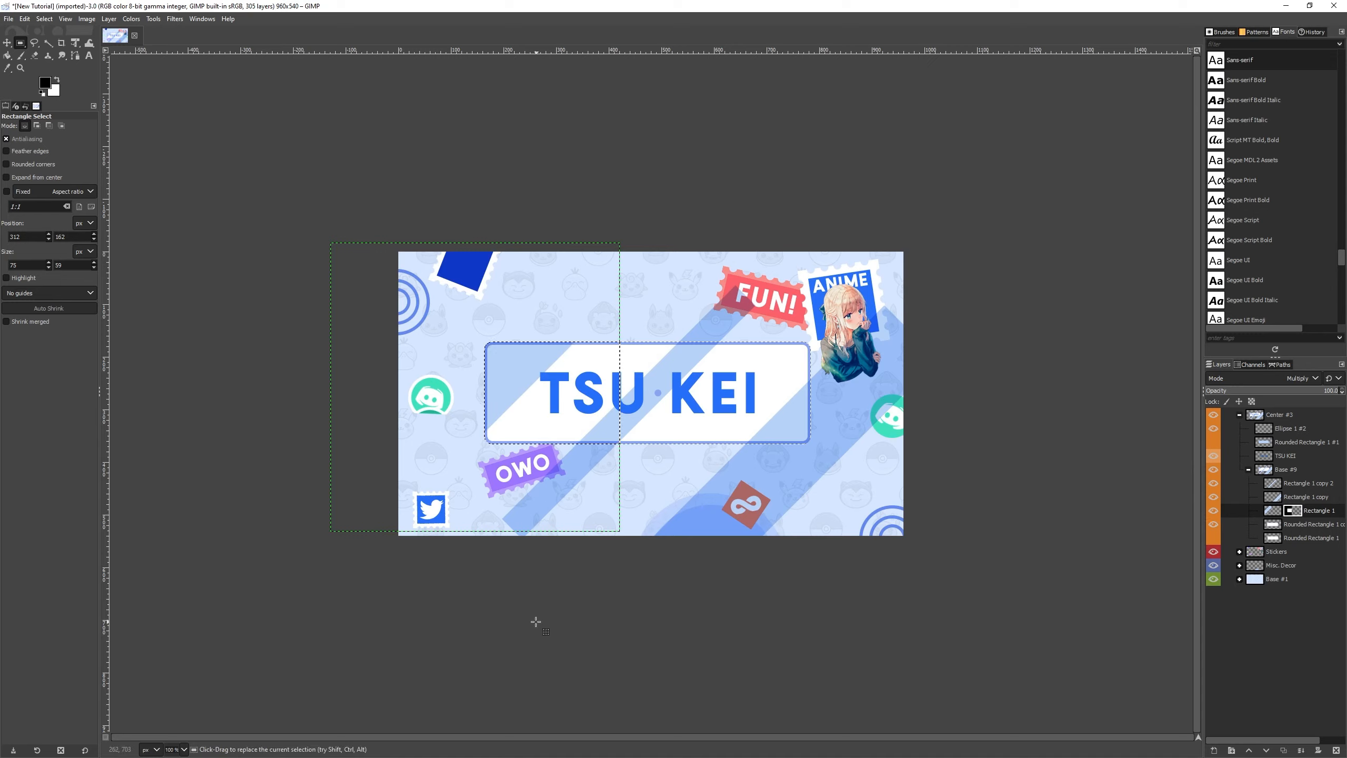
Add layer masks initialized from the current selection to Rectangle 1 copy and Rectangle 1 copy 2, and collapse the Center #3 group
right_click(1295, 497)
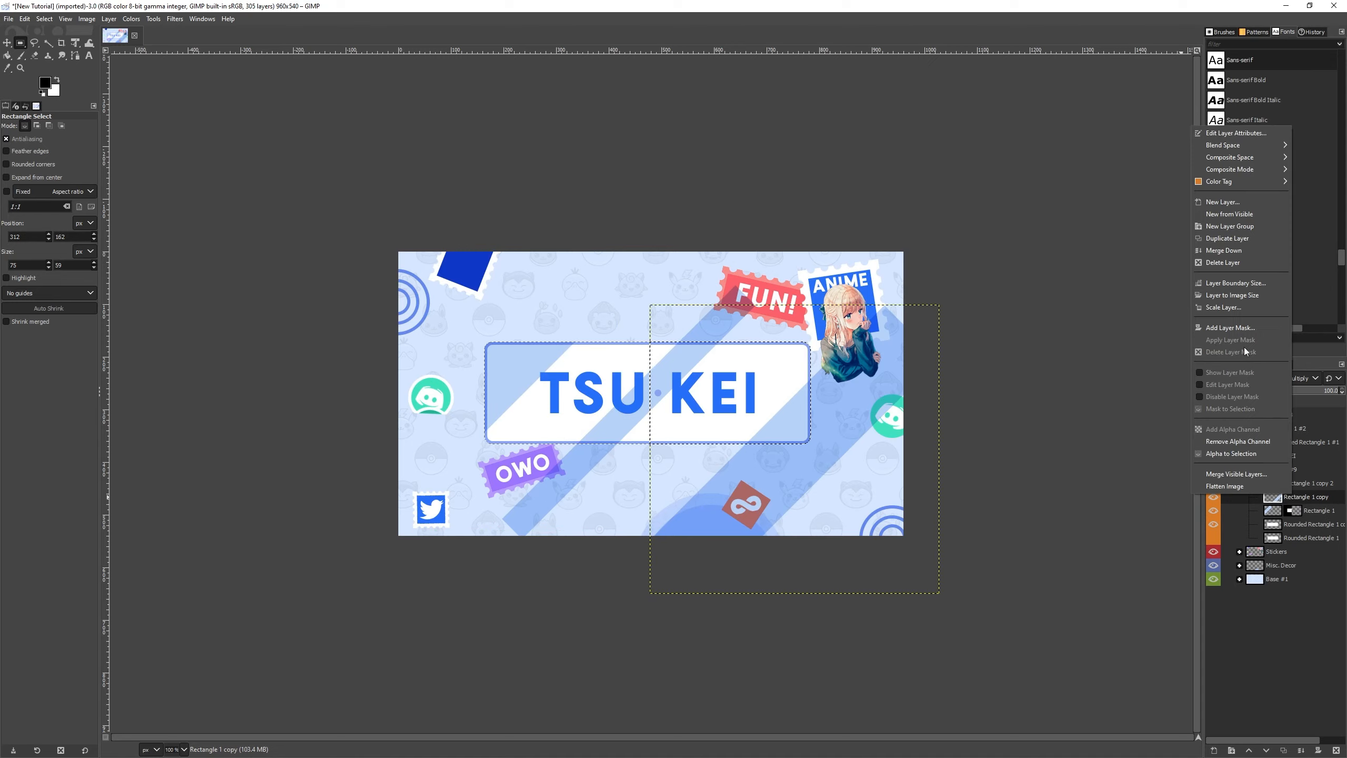
click(1252, 328)
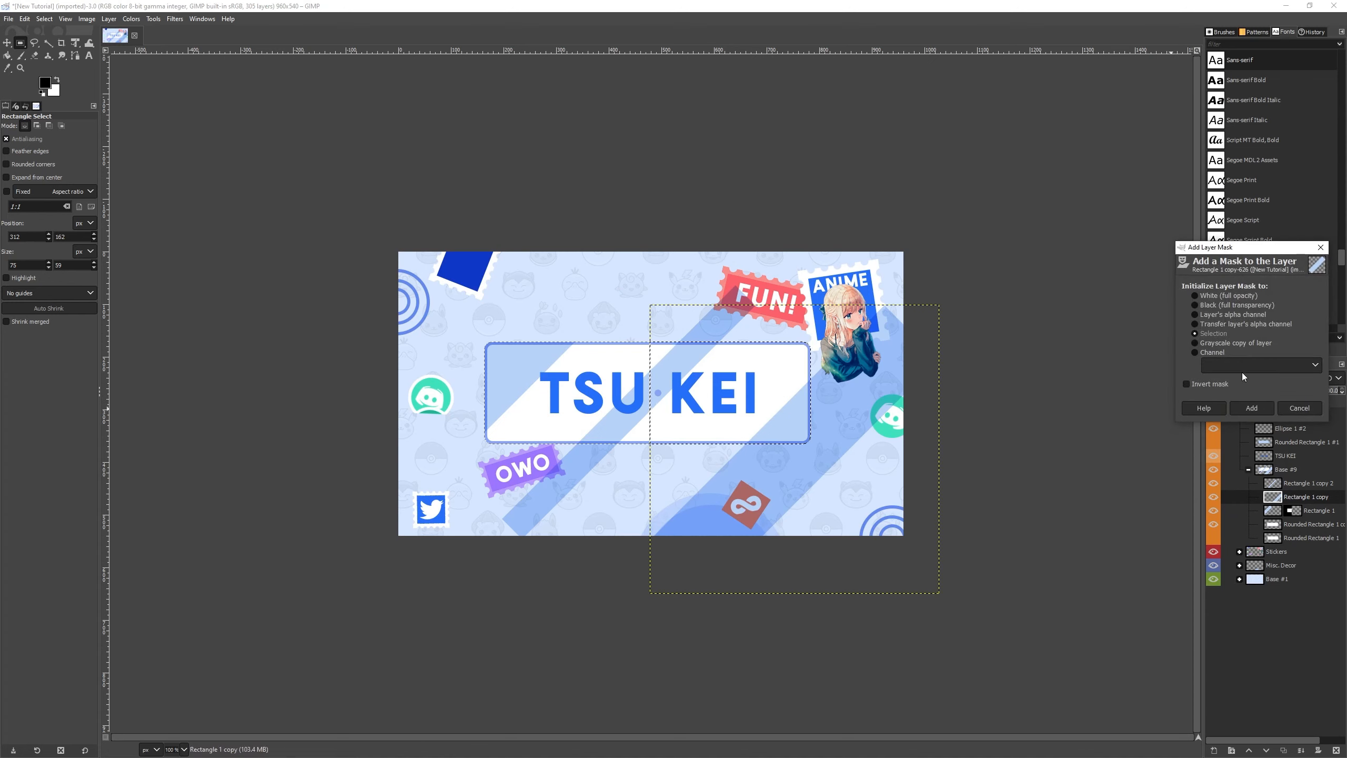
click(1252, 407)
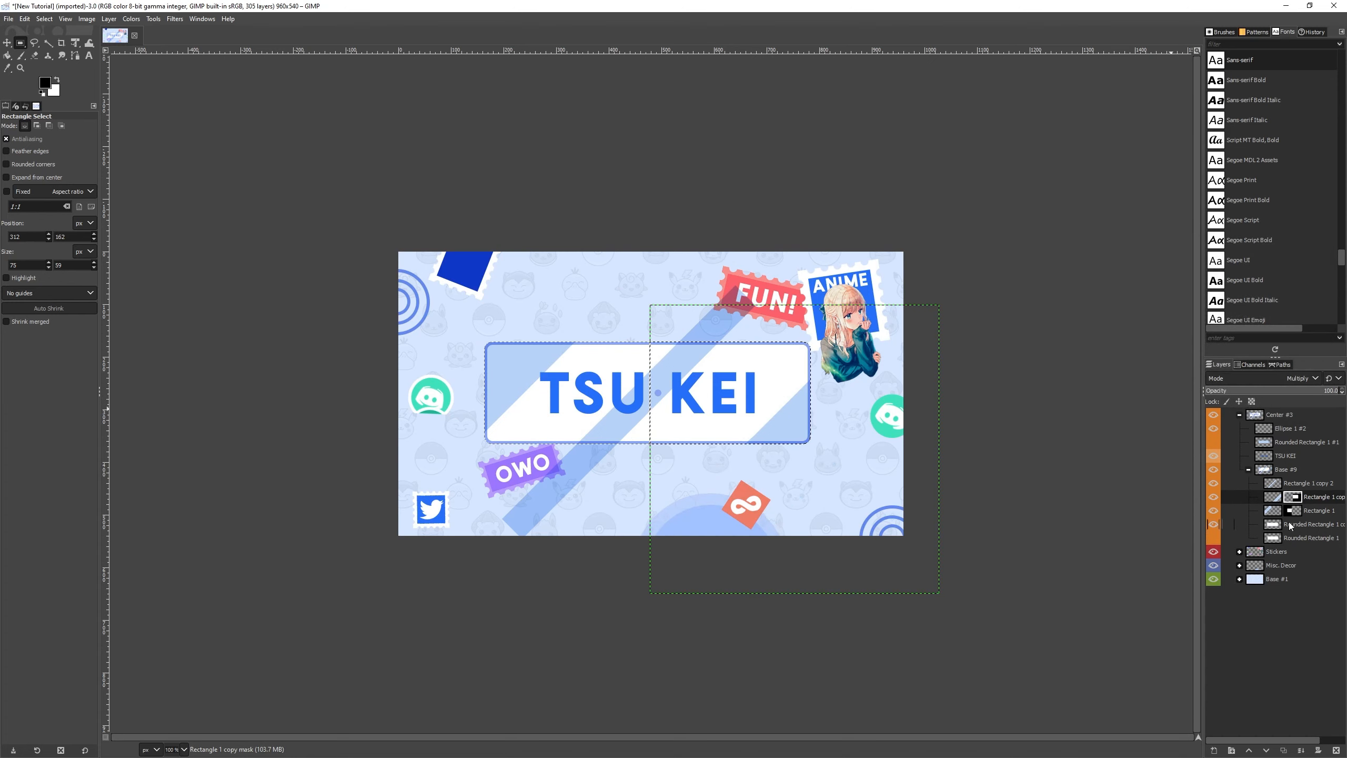
right_click(1297, 486)
click(1245, 321)
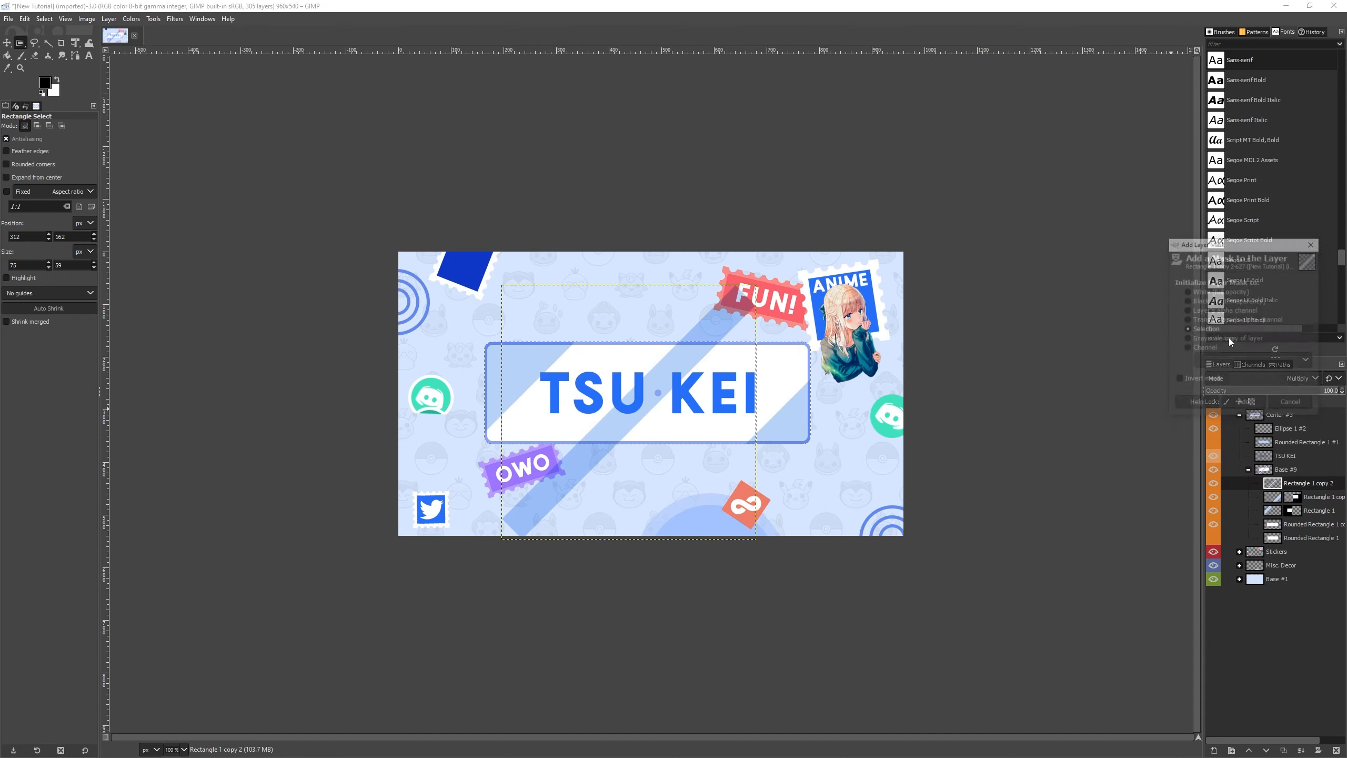
click(1244, 403)
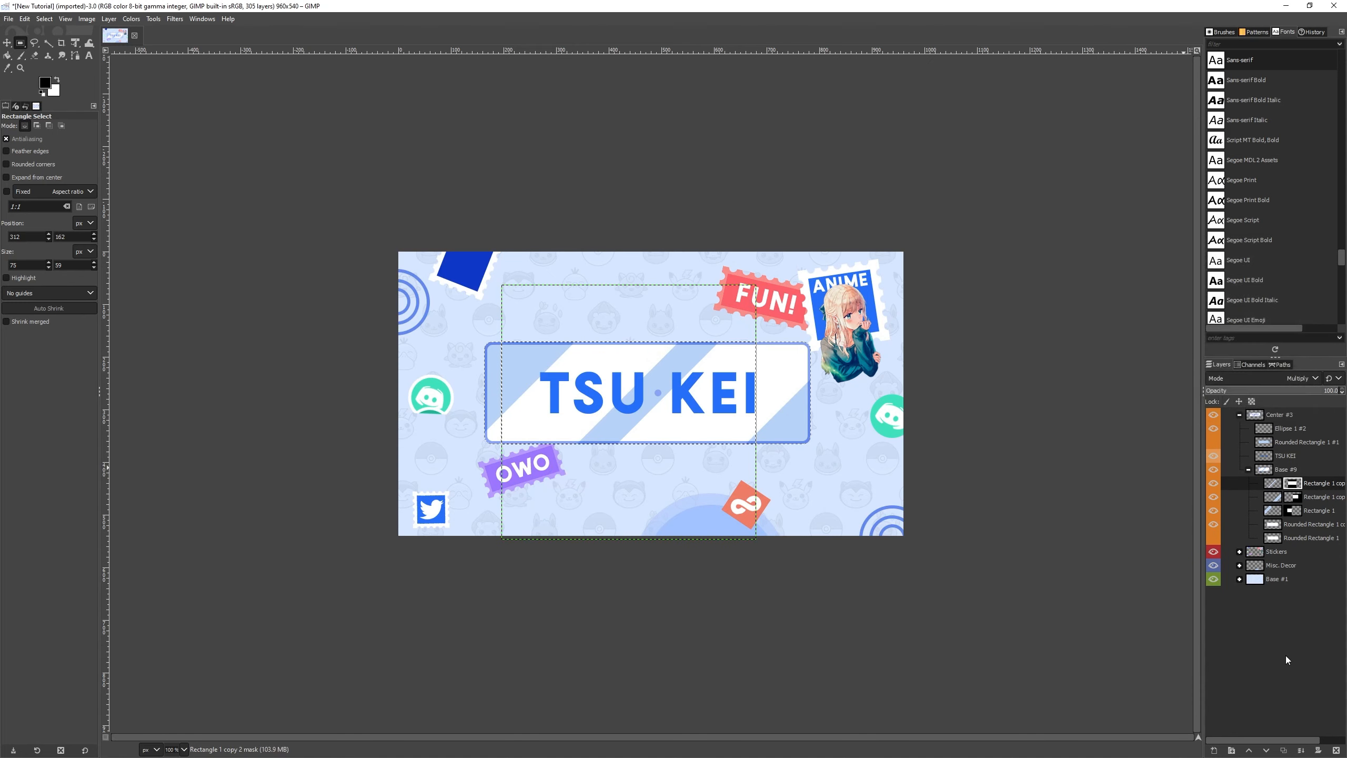
click(1239, 415)
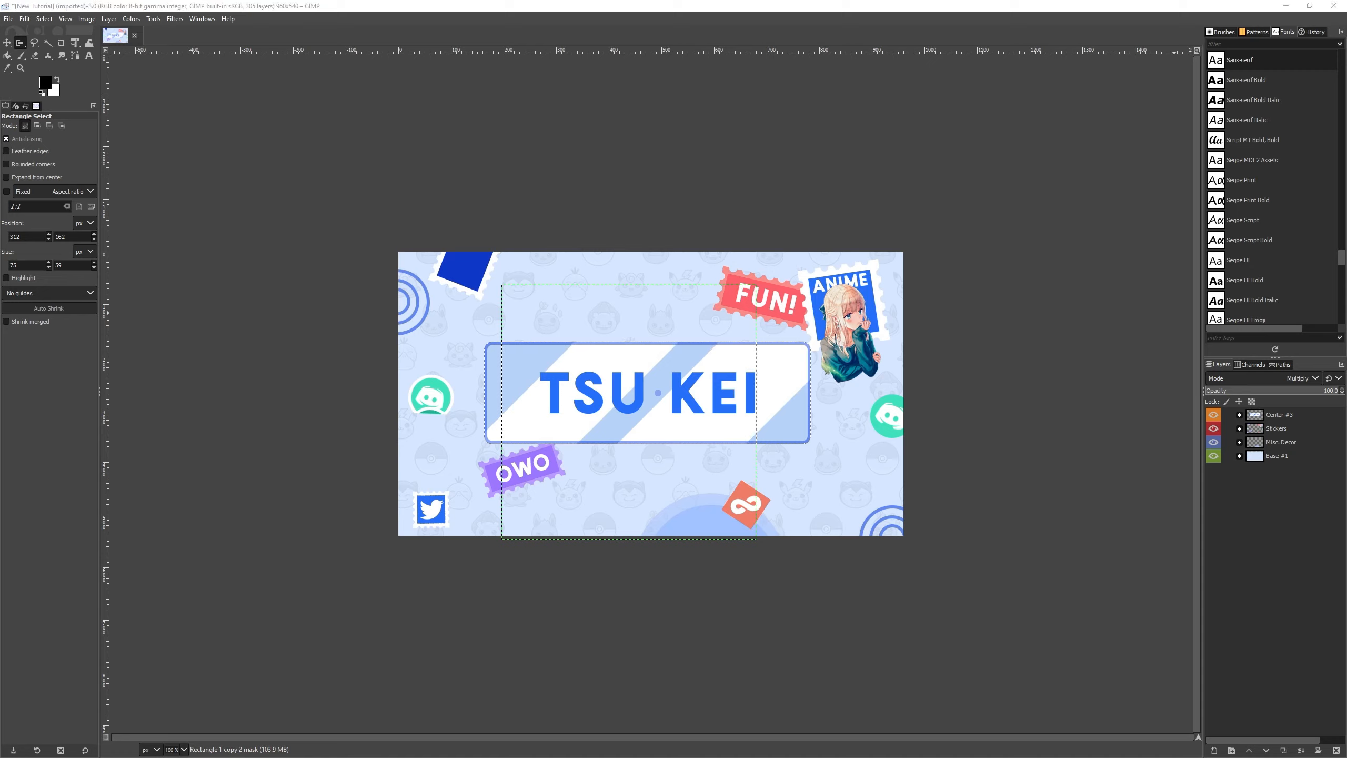
Expand Stickers, Blue Square and Base #4, and toggle their layers' visibility to identify the parts of the anime stamp
click(1239, 429)
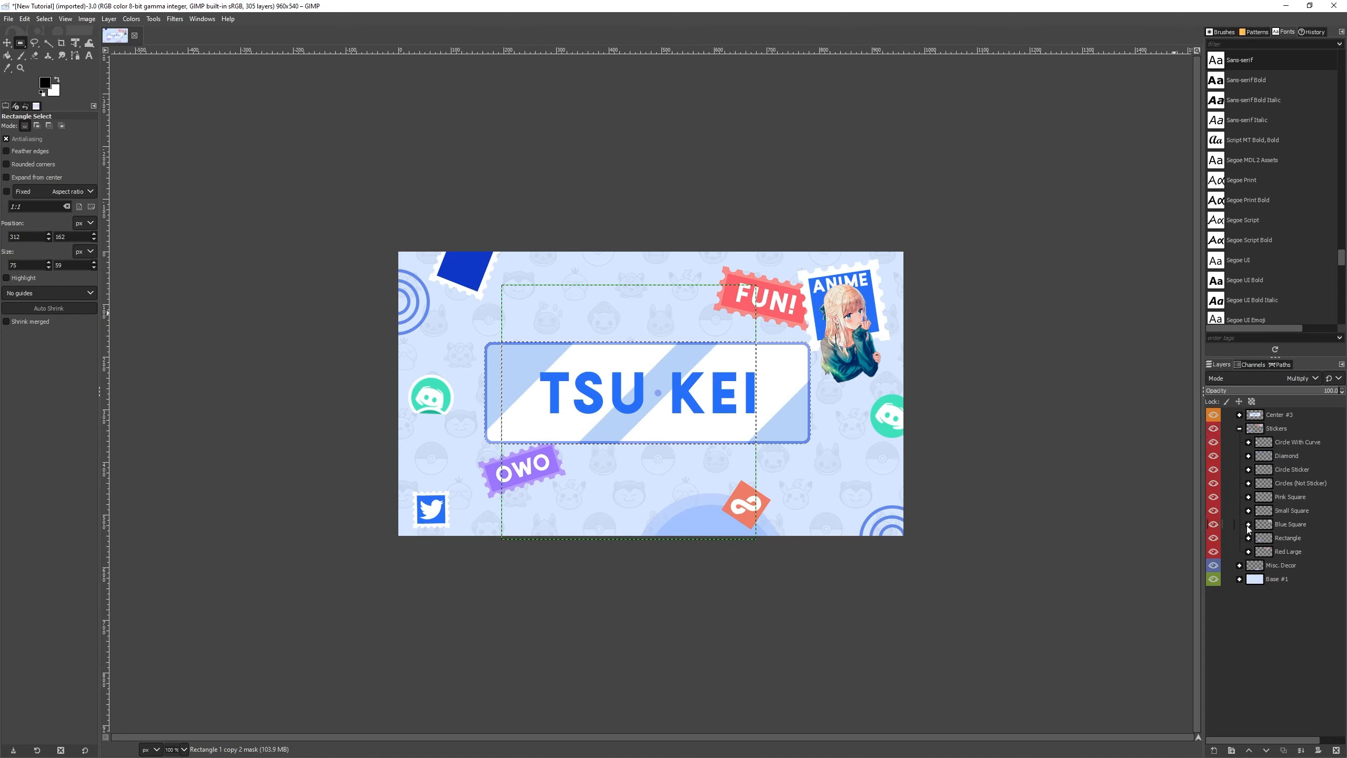
click(1214, 523)
click(1214, 524)
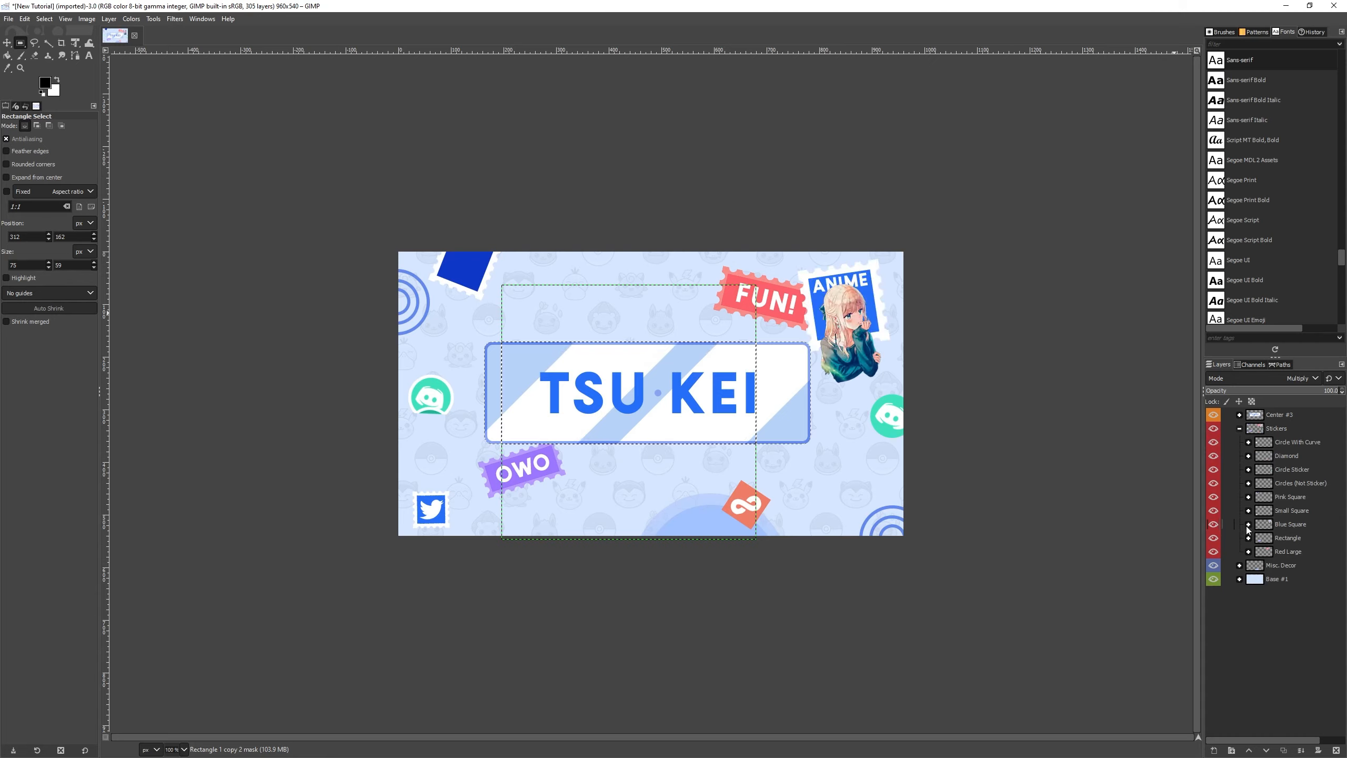
click(1249, 525)
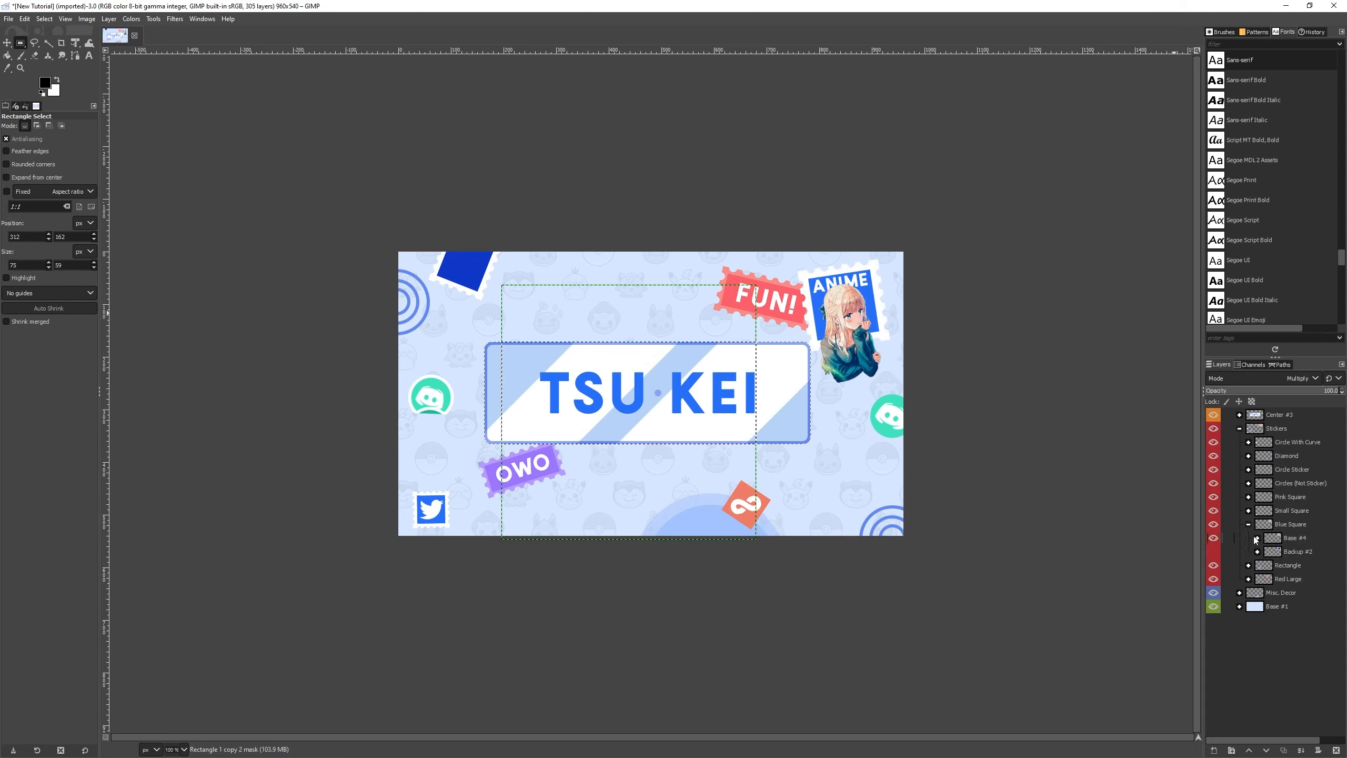
click(1215, 539)
click(1215, 538)
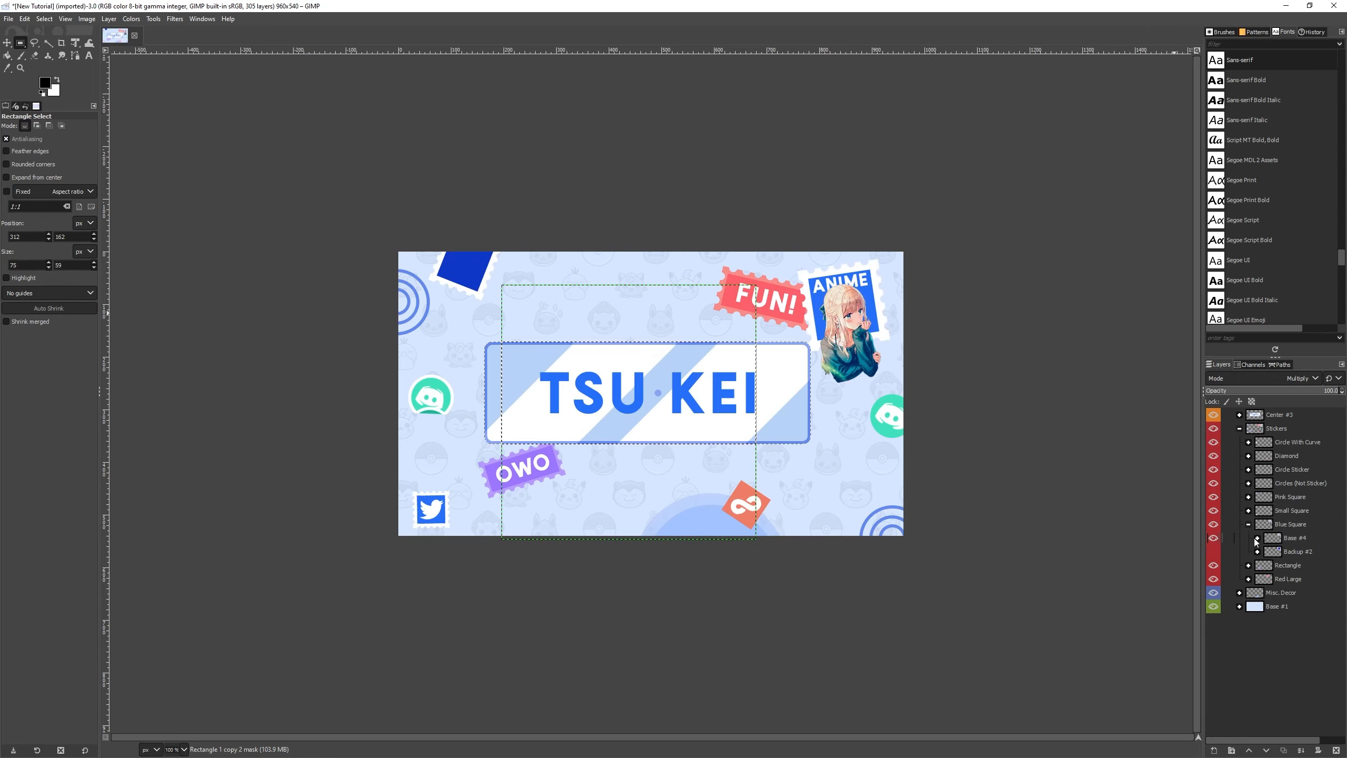
click(1256, 538)
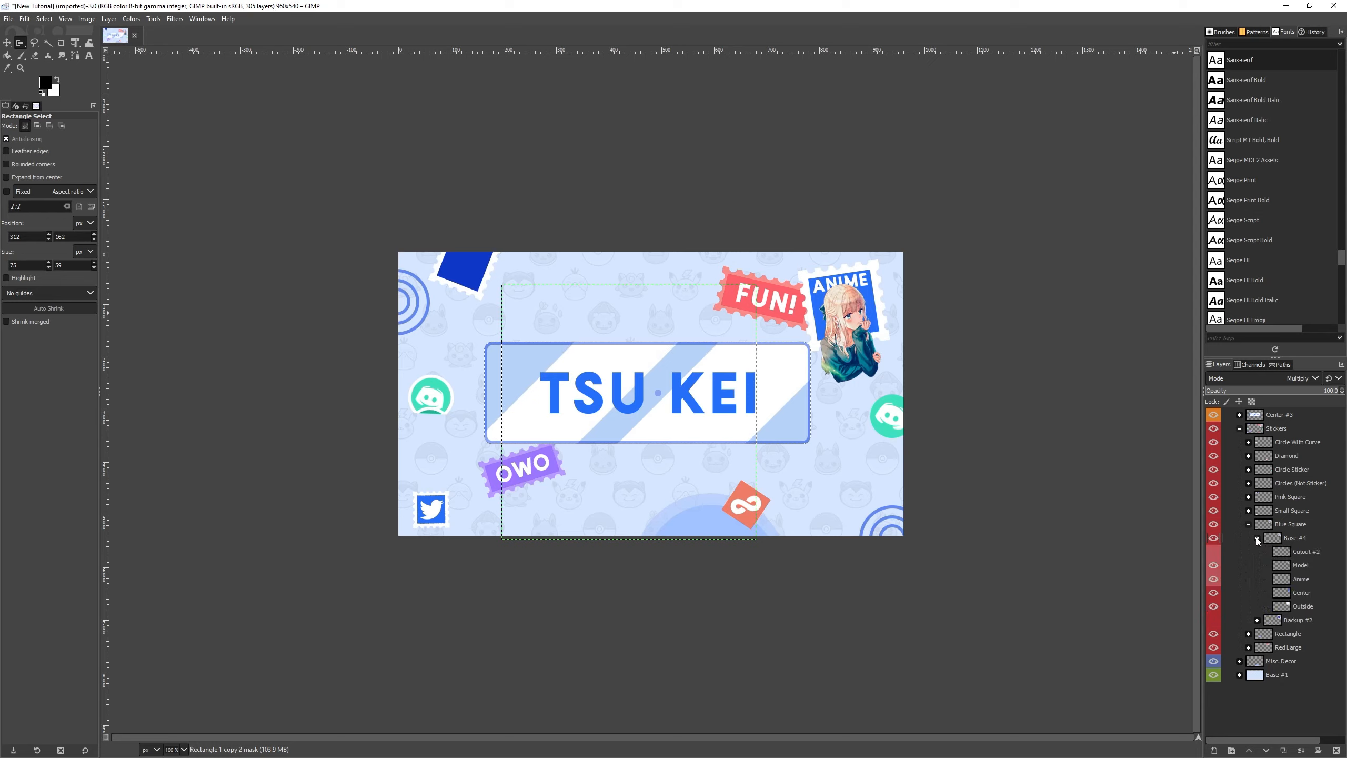
click(1214, 566)
click(1214, 566)
click(1215, 579)
click(1214, 579)
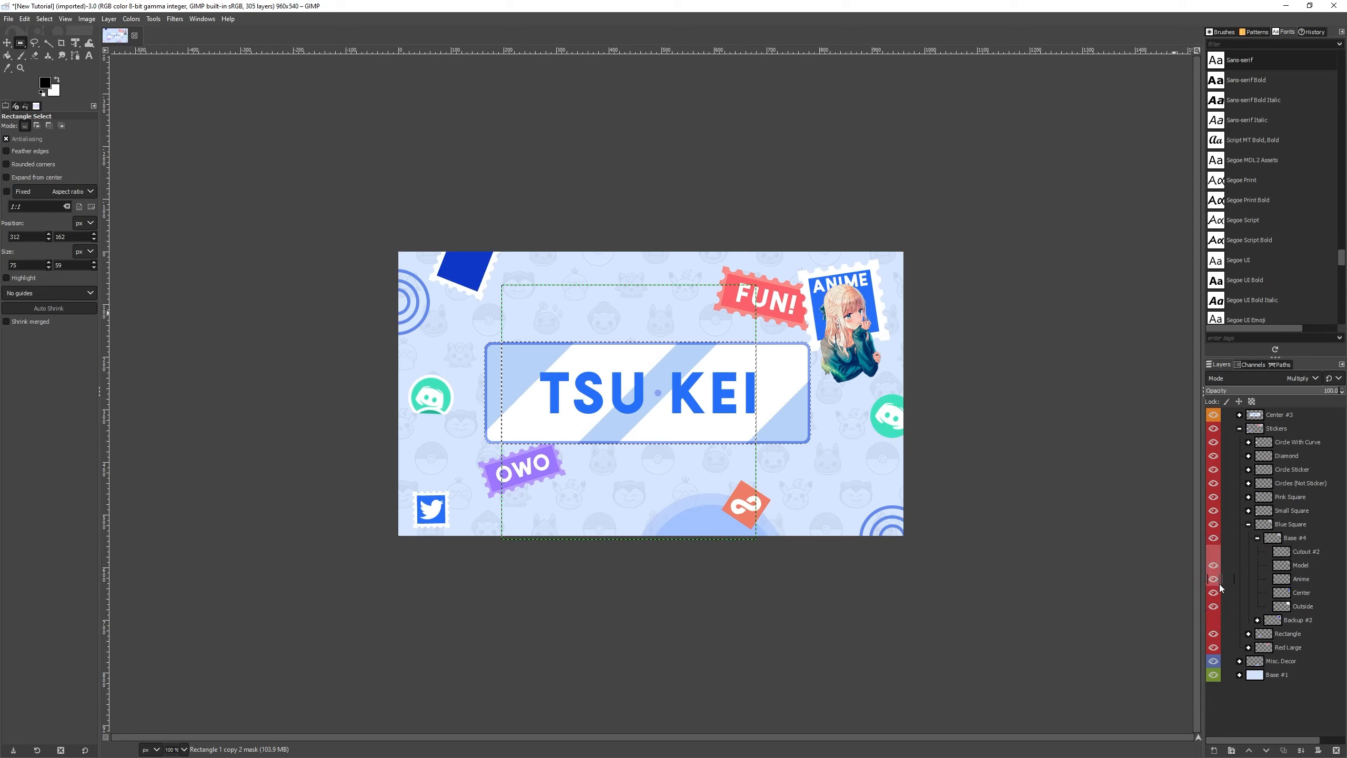
click(1214, 592)
click(1214, 592)
Make a selection from the Center layer's shape, add it as a layer mask to the Model layer, and collapse the Stickers group
click(1301, 592)
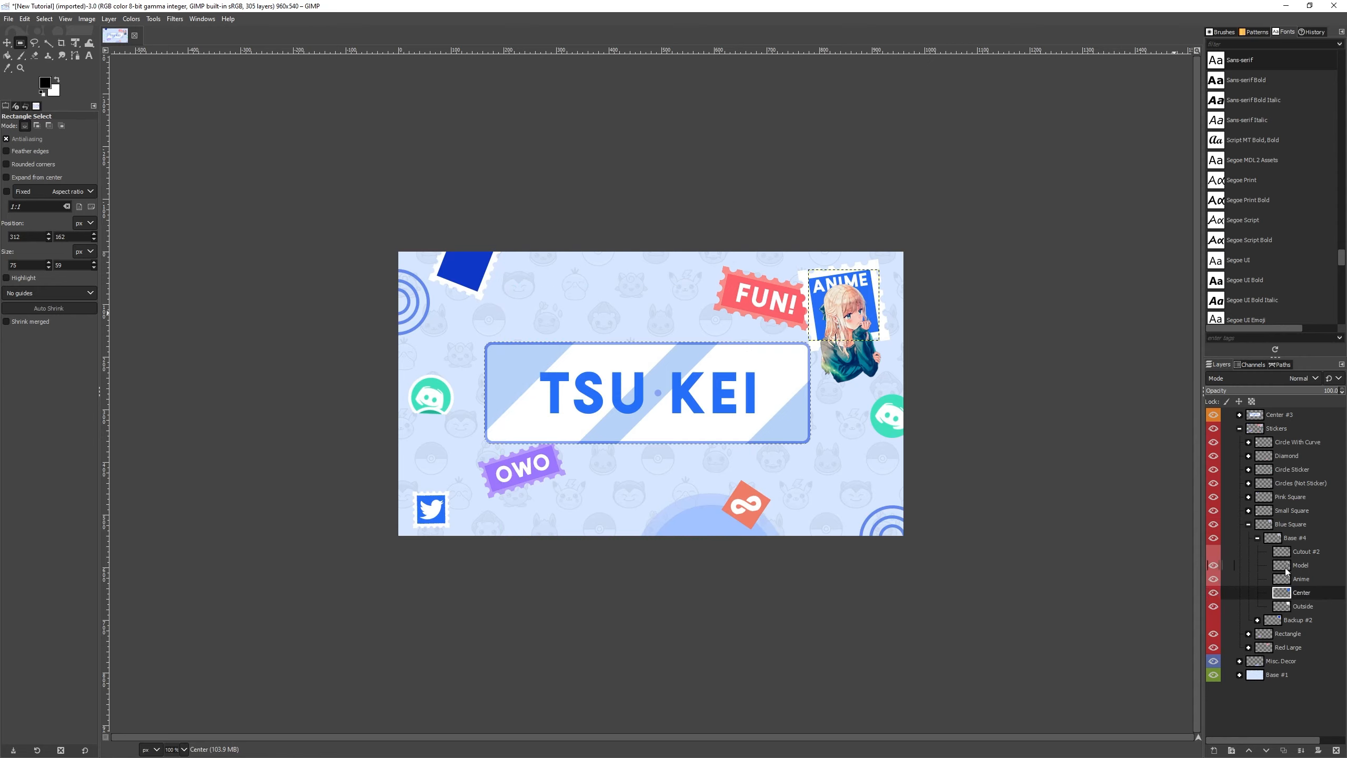
click(1288, 570)
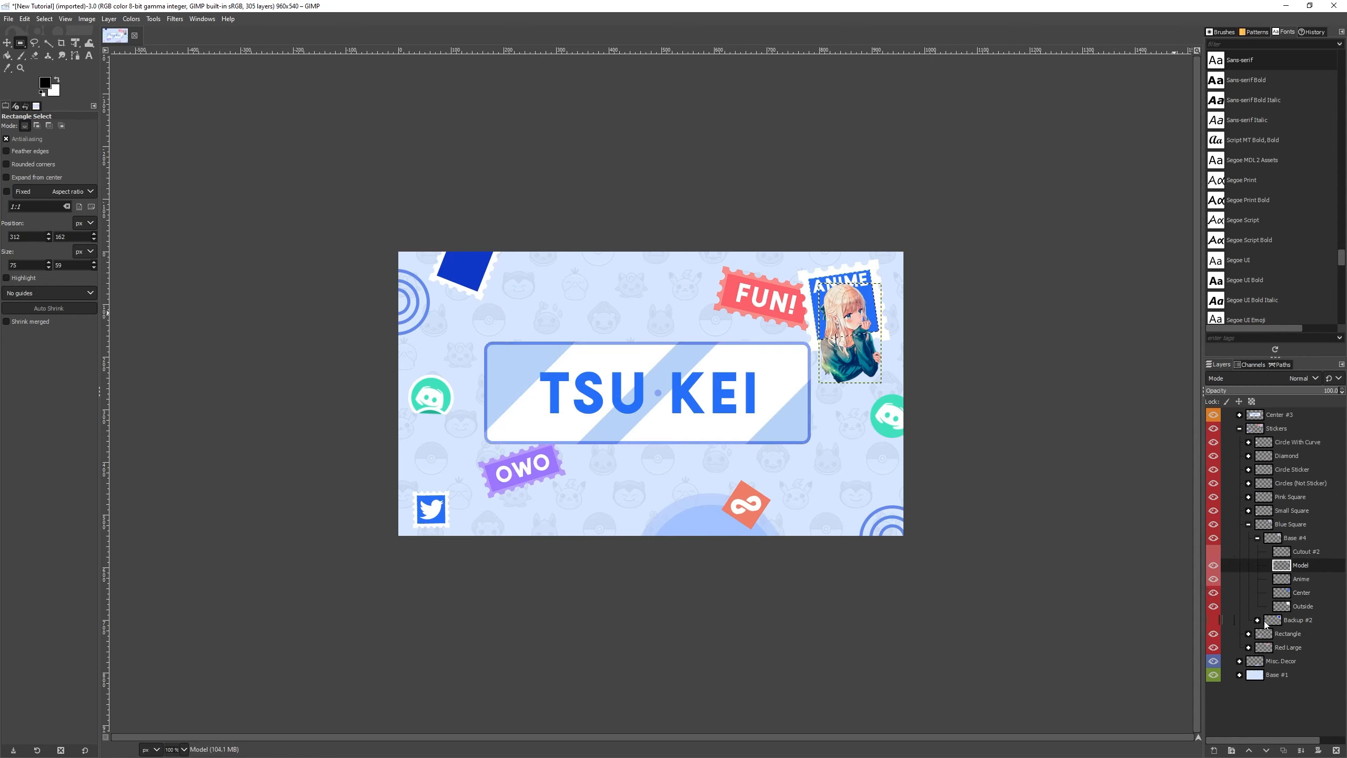
right_click(1288, 568)
click(1268, 410)
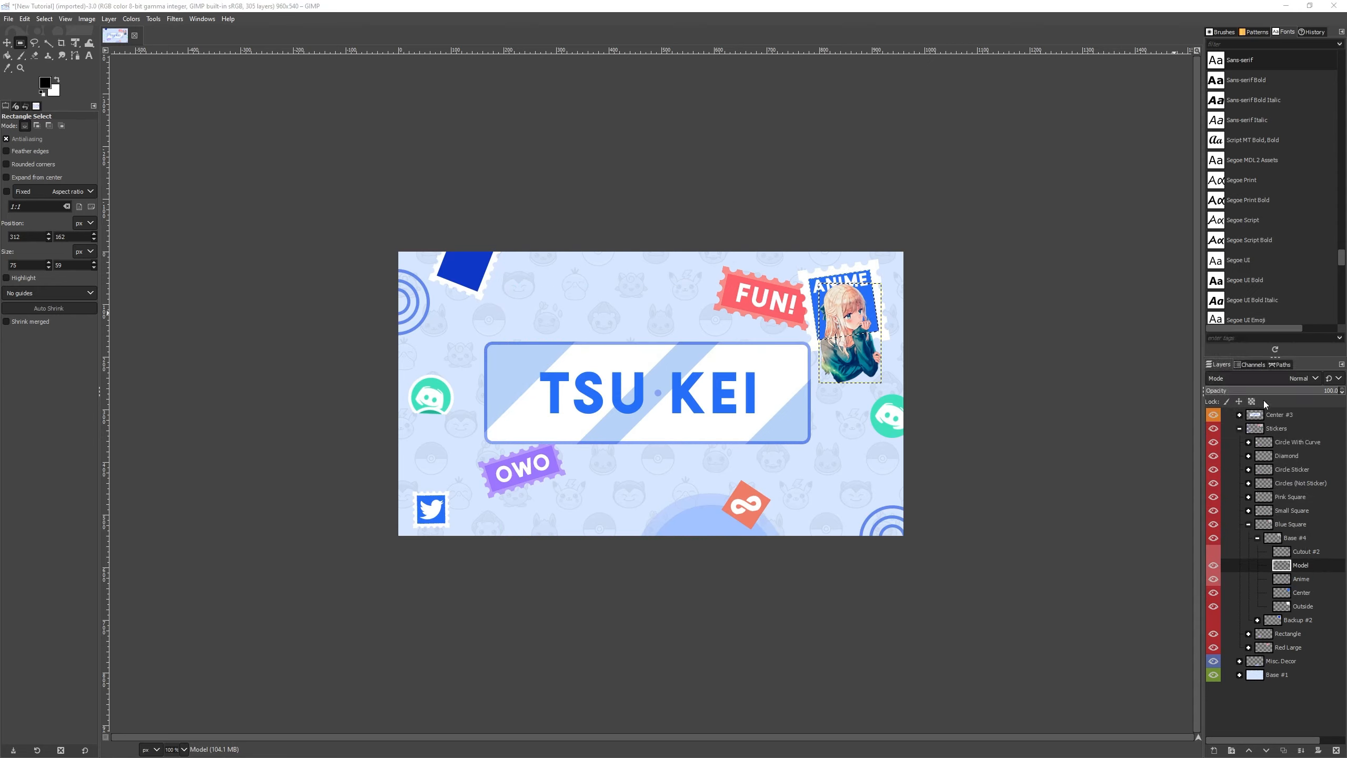
click(1265, 483)
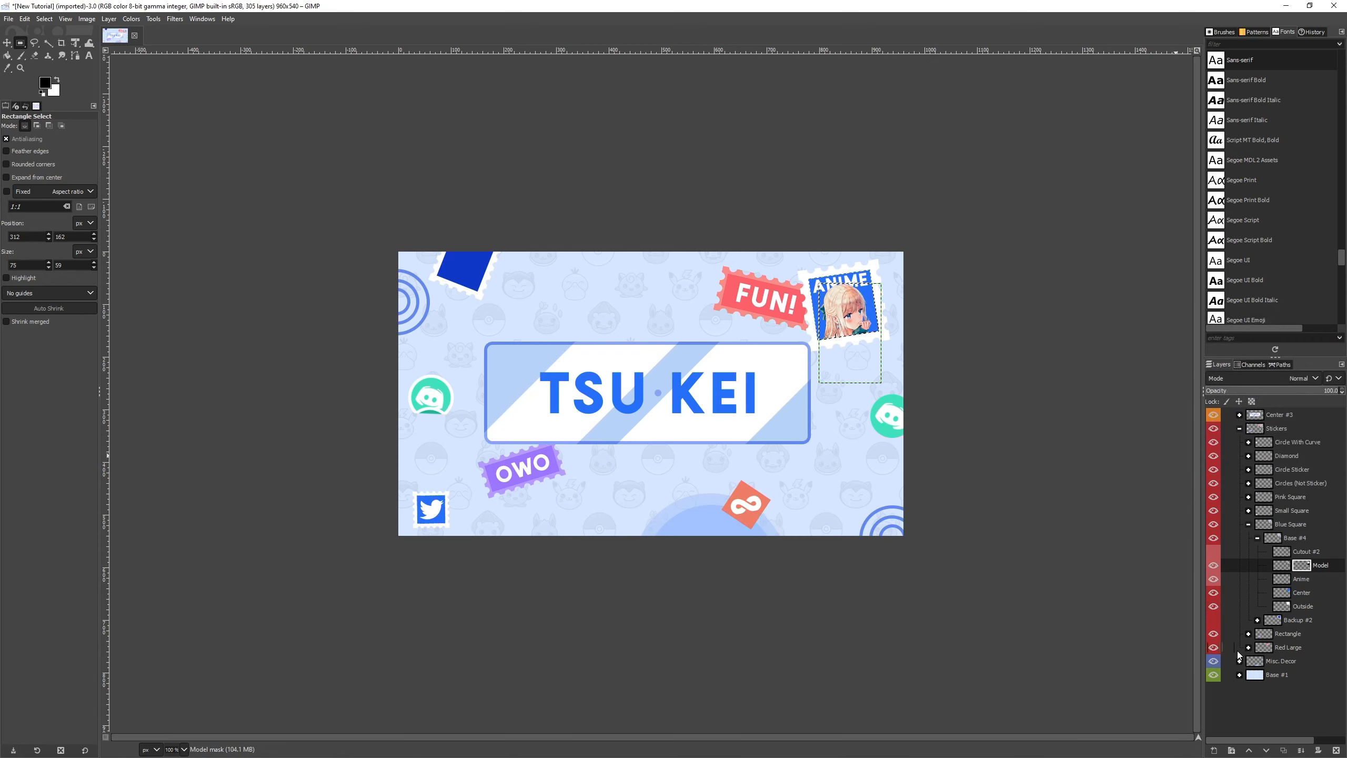
click(1239, 428)
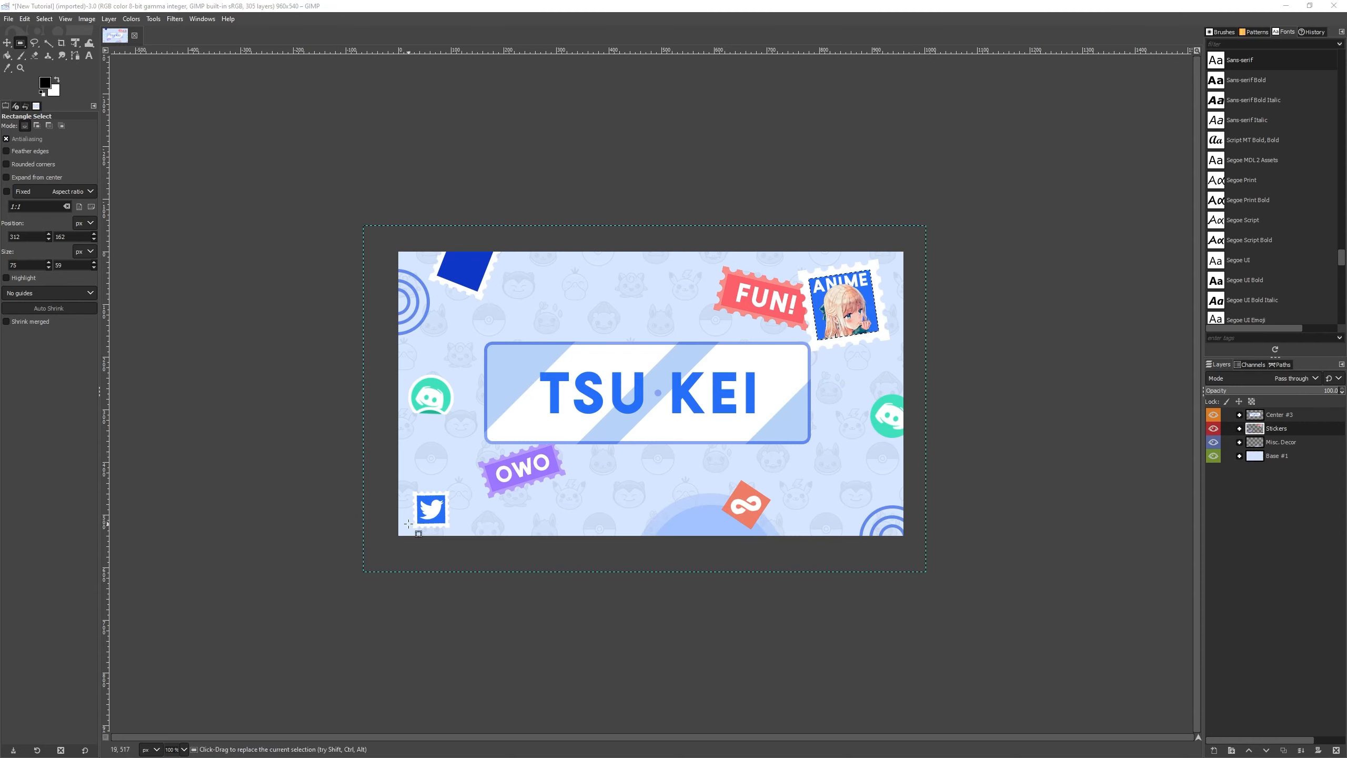
Examine the masked center panel and anime stamp at different zoom levels
click(182, 750)
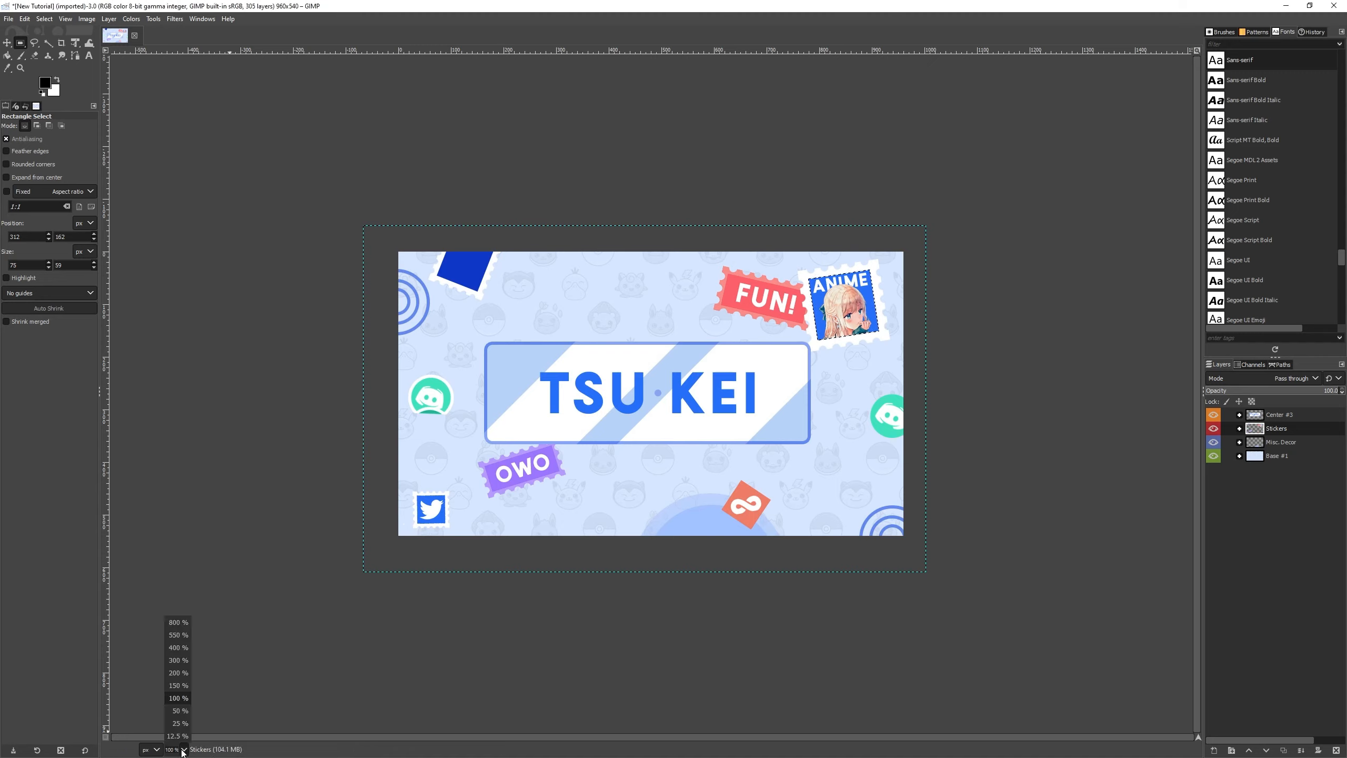
click(183, 750)
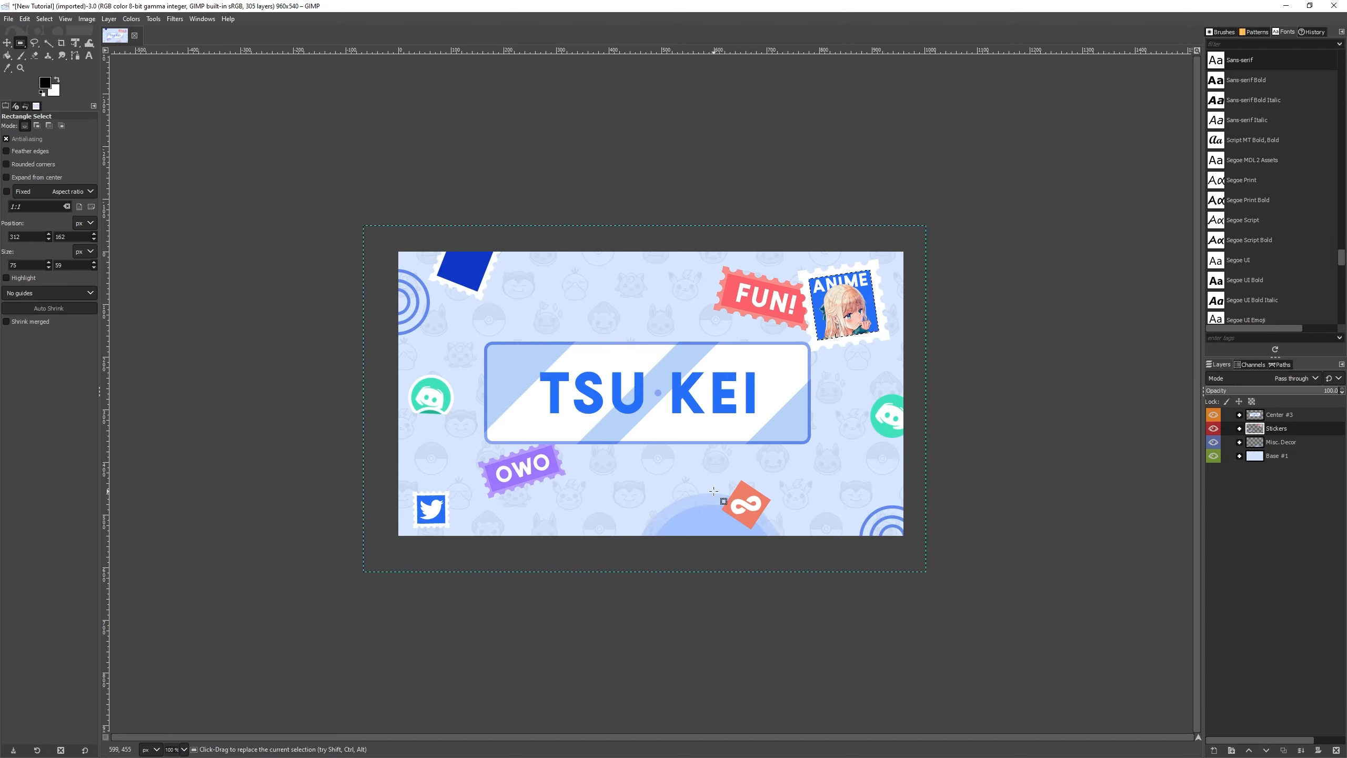
scroll(665, 469, up, 4)
scroll(663, 470, down, 4)
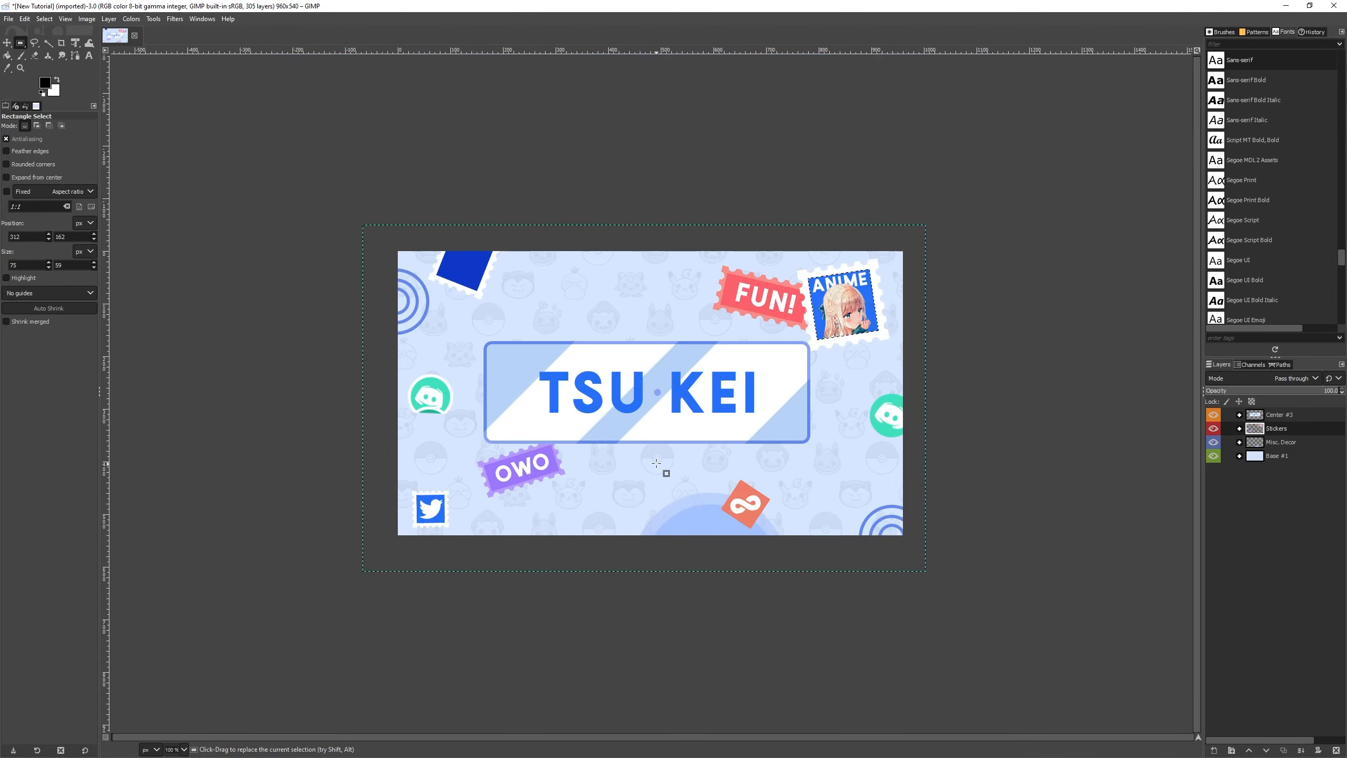
scroll(656, 462, down, 1)
scroll(445, 274, up, 3)
scroll(445, 274, down, 3)
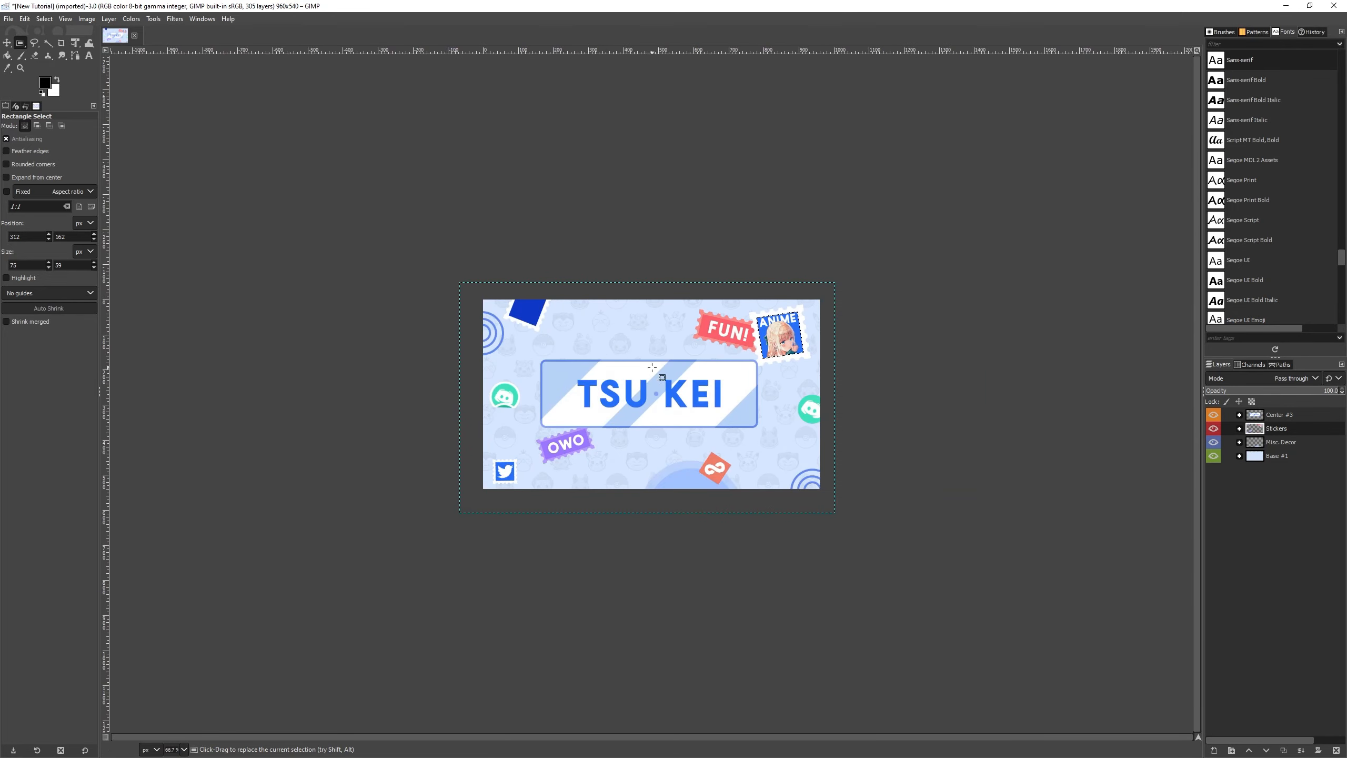
Compare the masked design with the original artwork in Photoshop, and return to GIMP
scroll(652, 368, up, 2)
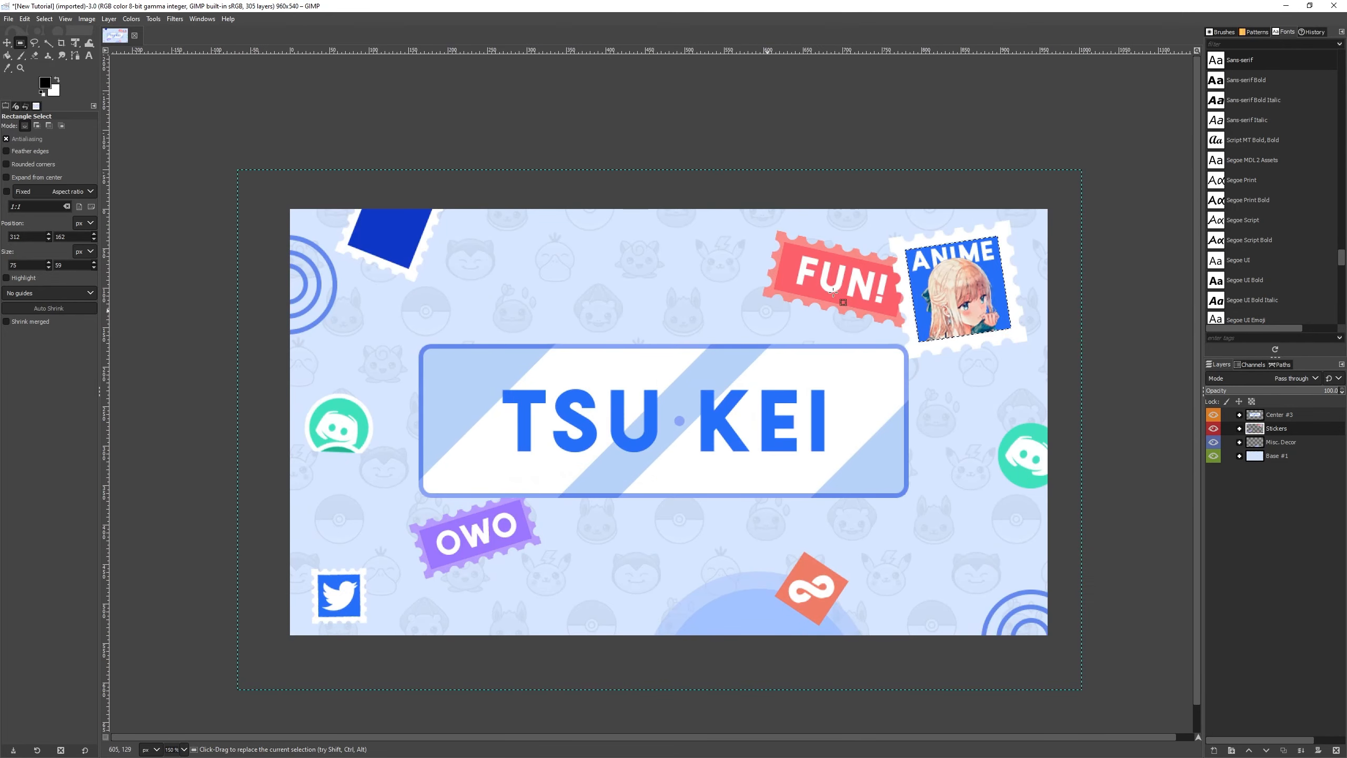
key(alt+Tab)
scroll(465, 406, down, 1)
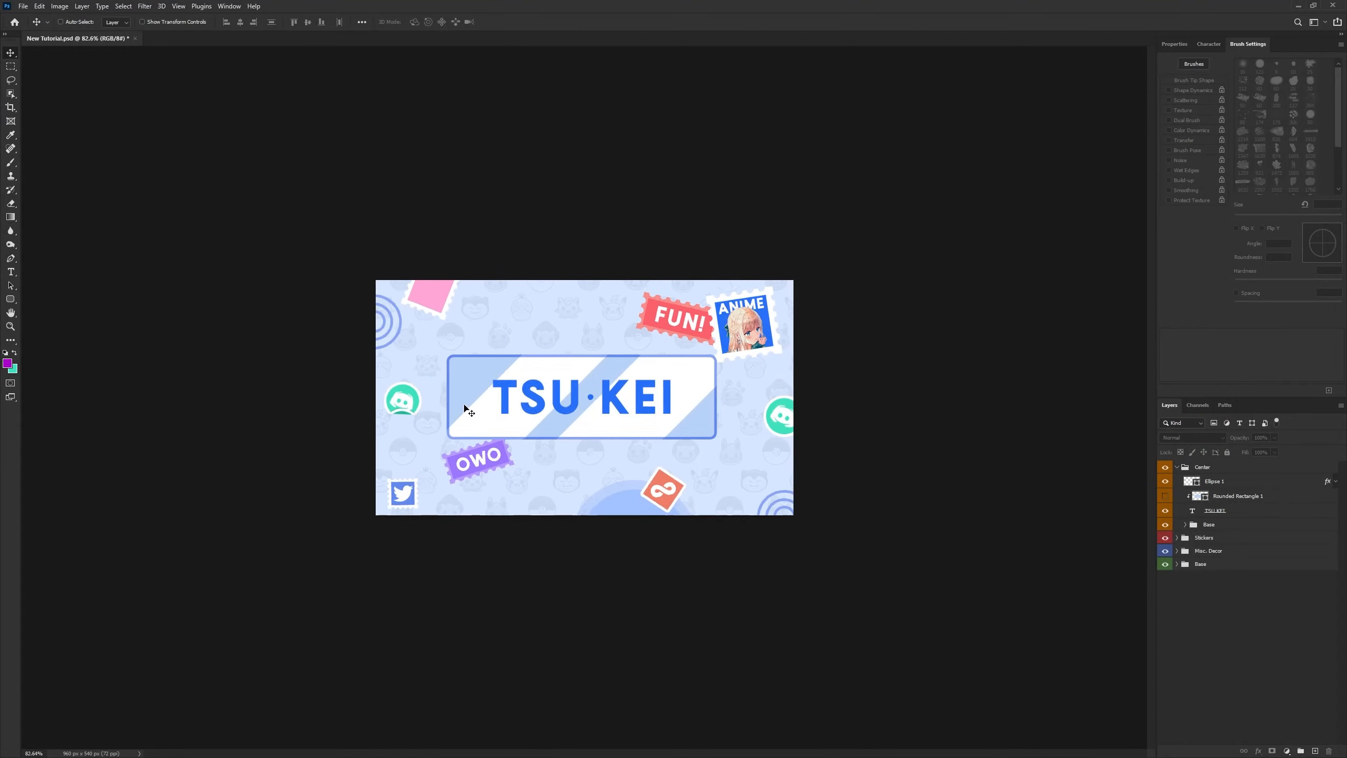
scroll(480, 399, up, 2)
scroll(481, 399, down, 2)
key(alt+Tab)
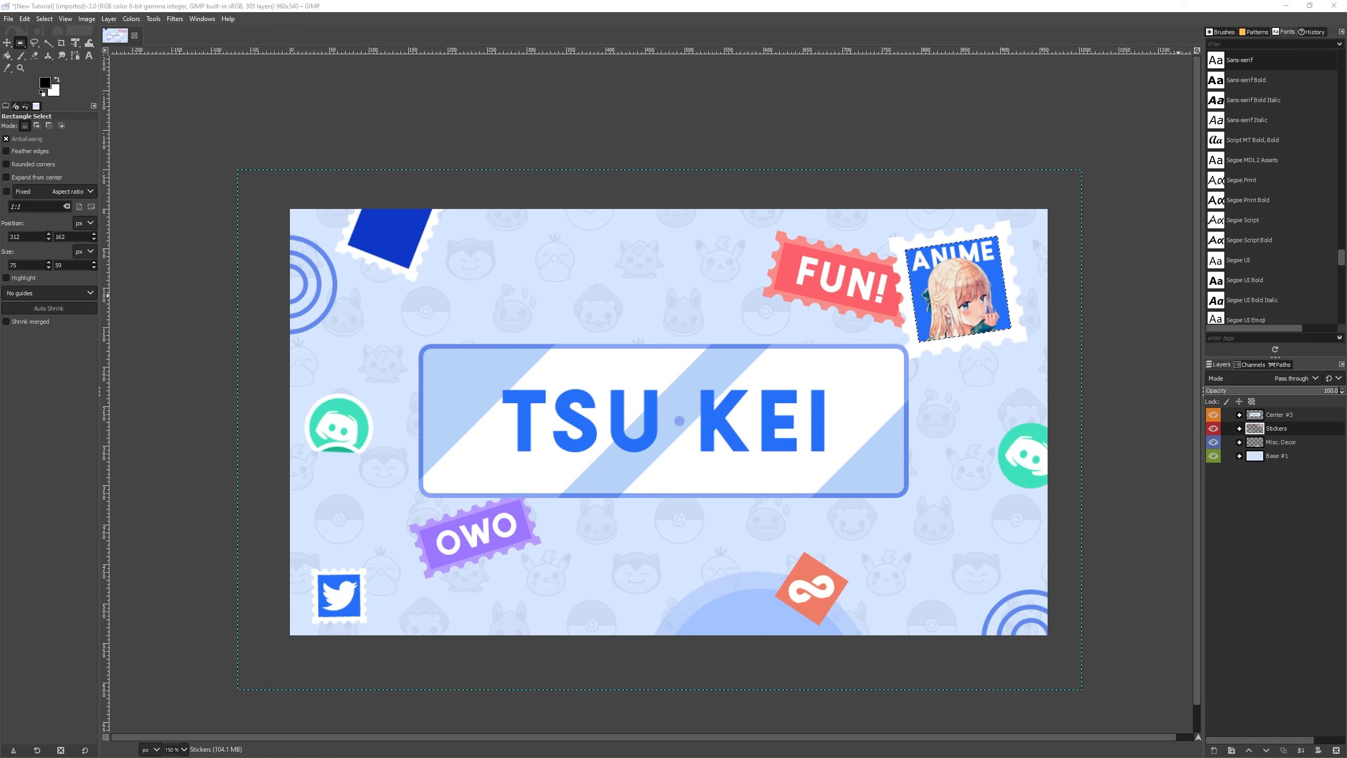
Create a transparent 960 × 540 px layer, move it to the top of the layer stack, and collapse the Stickers group
click(1215, 751)
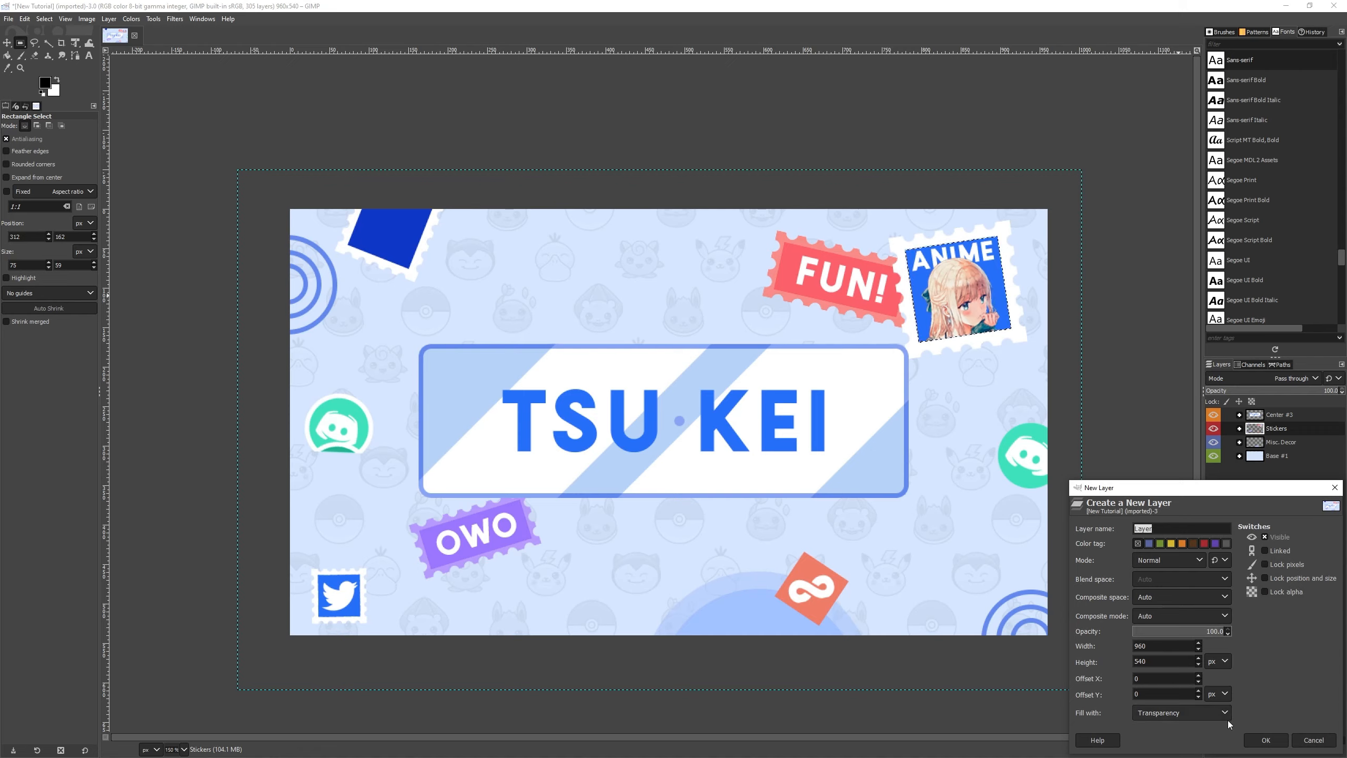
click(1266, 740)
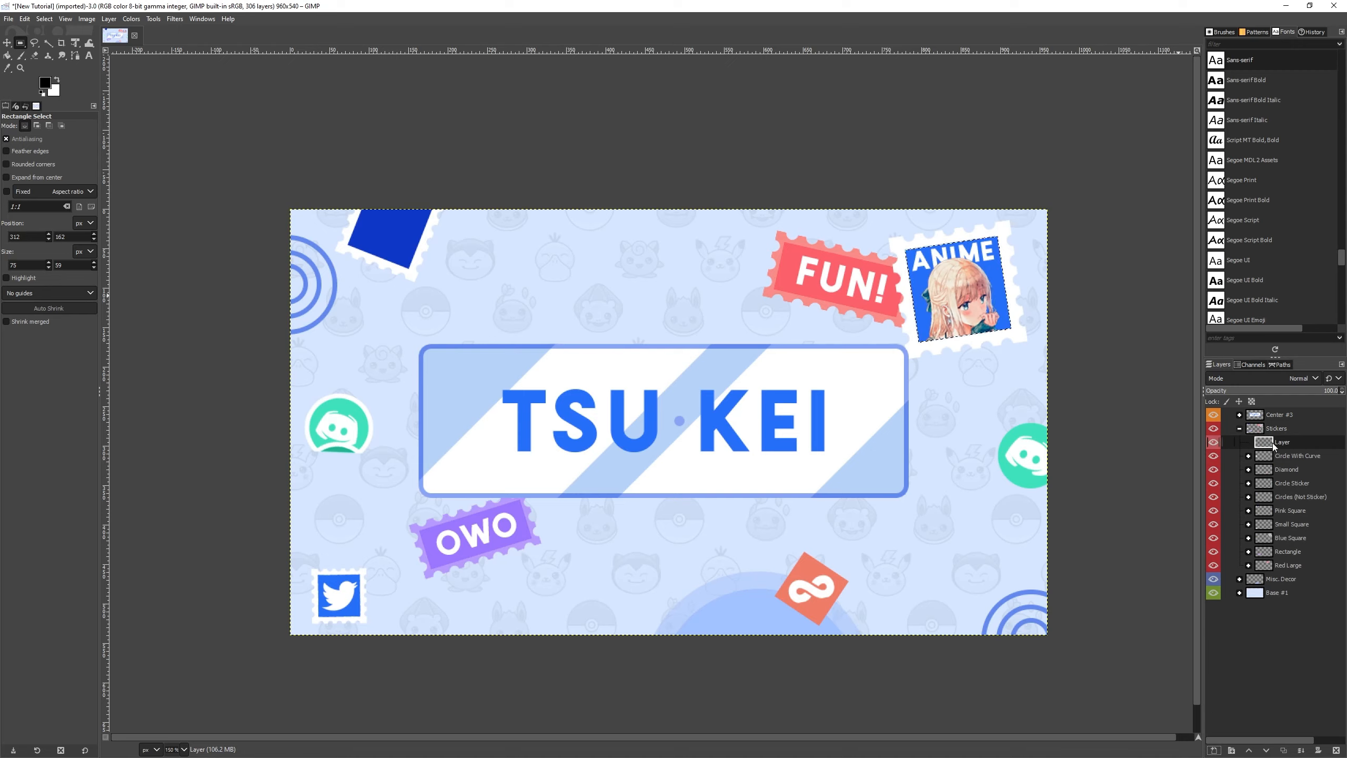
drag(1275, 445, 1270, 410)
click(1240, 442)
key(ctrl+g)
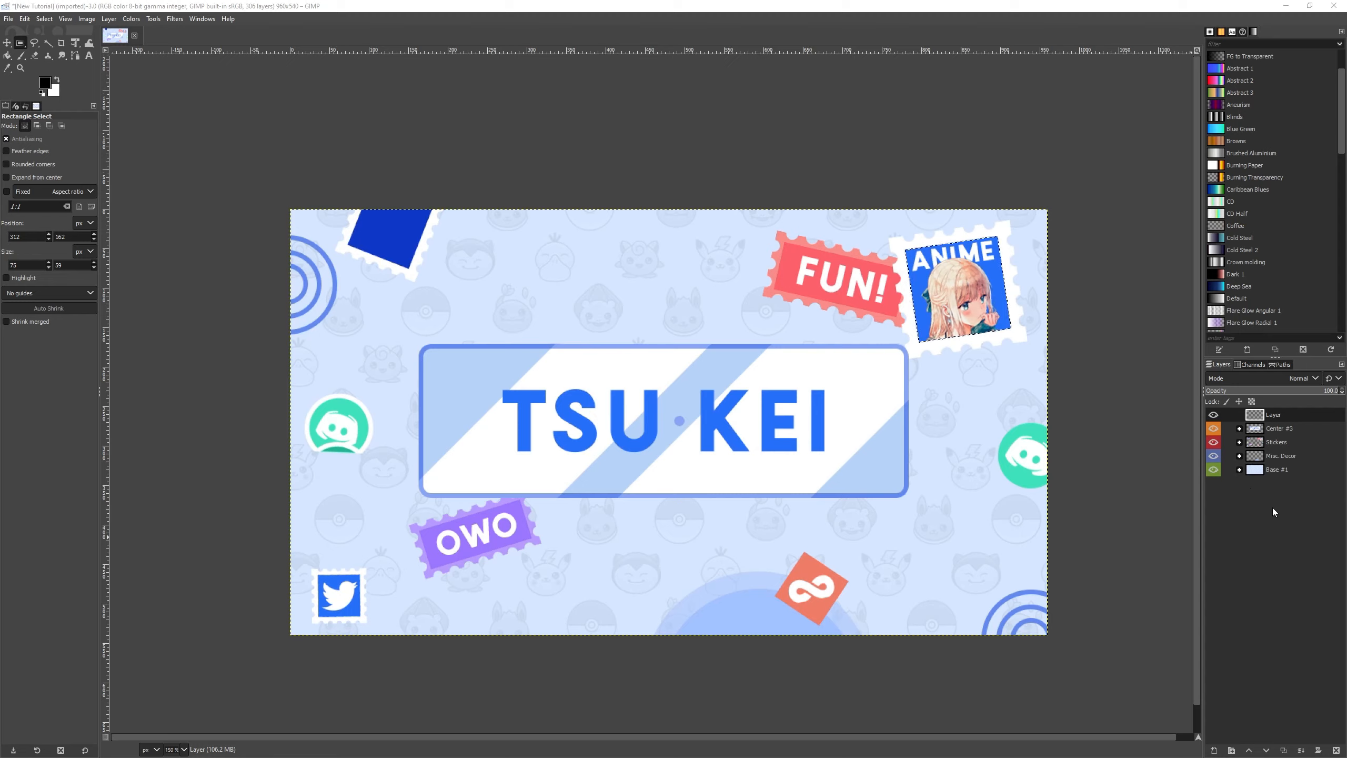
Create a new layer group at the top of the stack and place the empty new layer inside it
right_click(1266, 415)
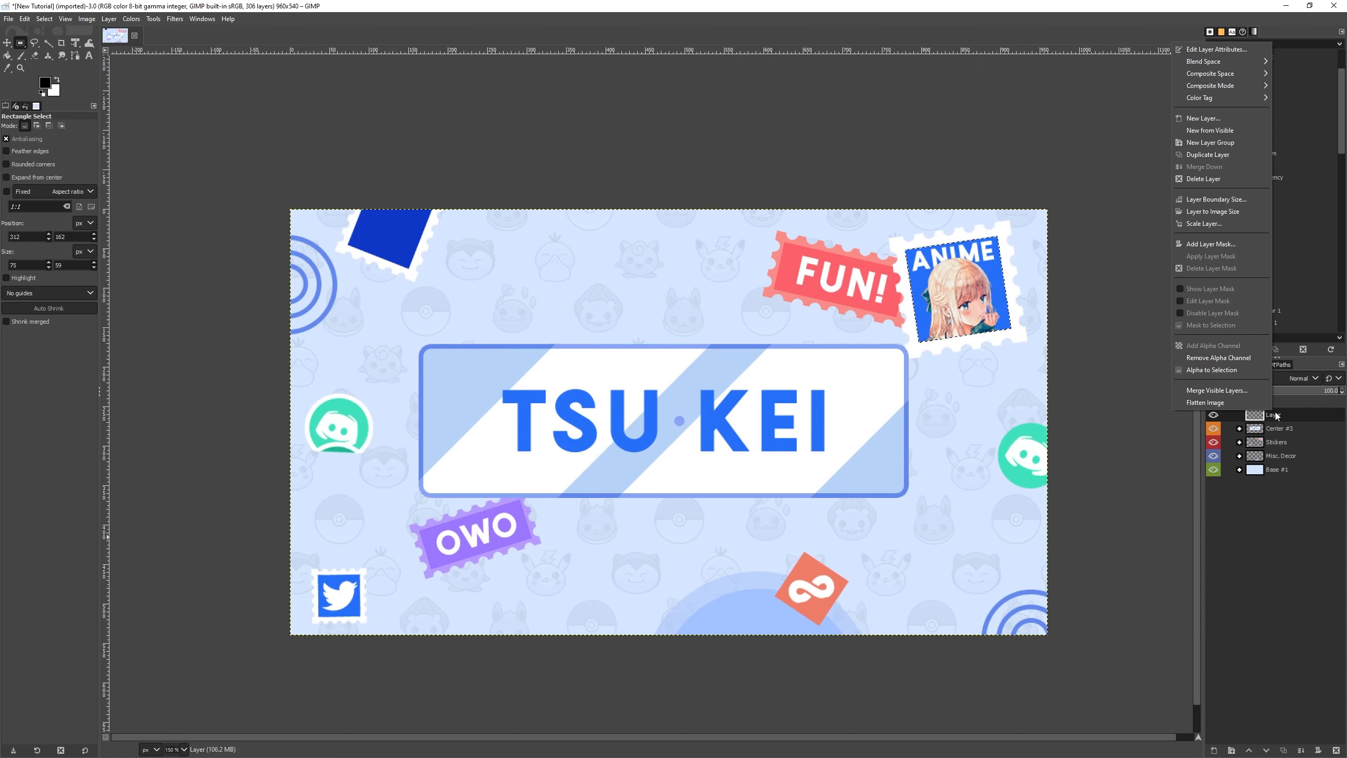
click(1228, 143)
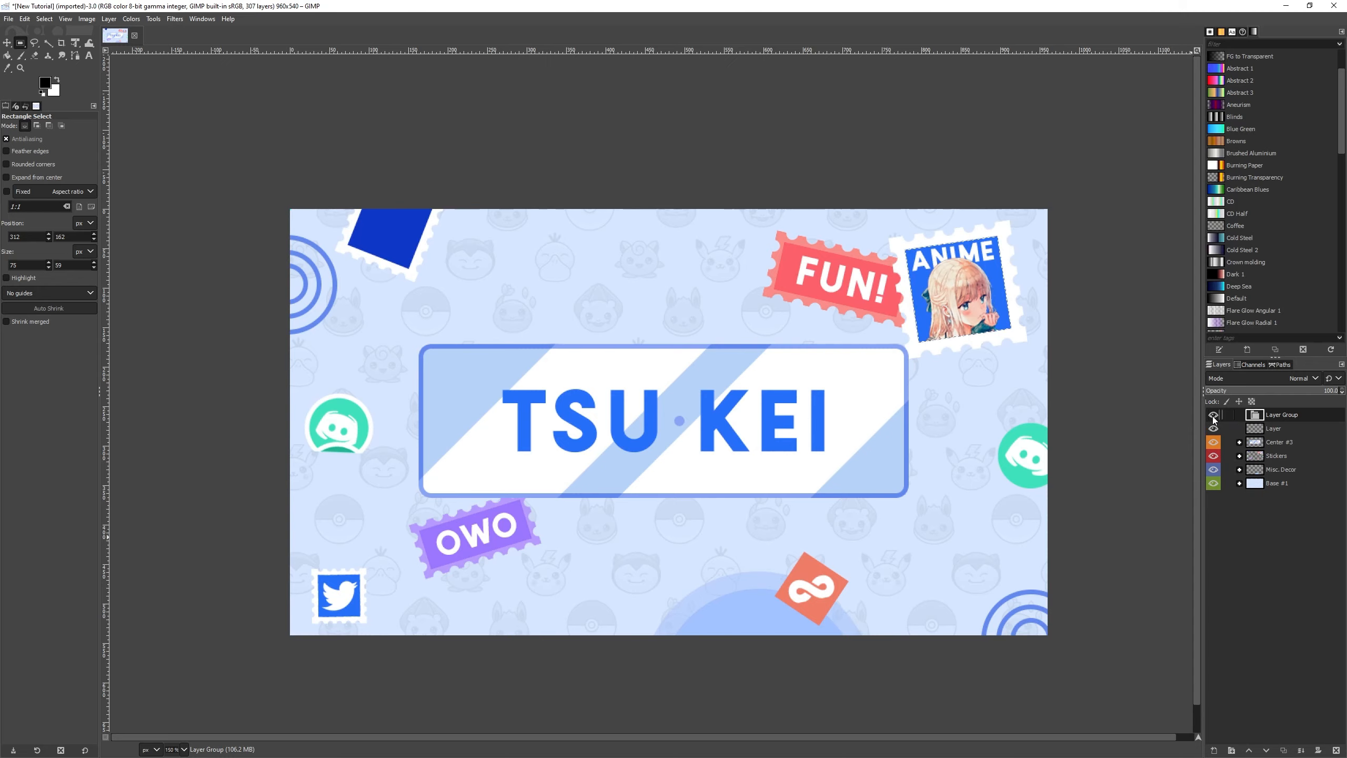
click(1274, 429)
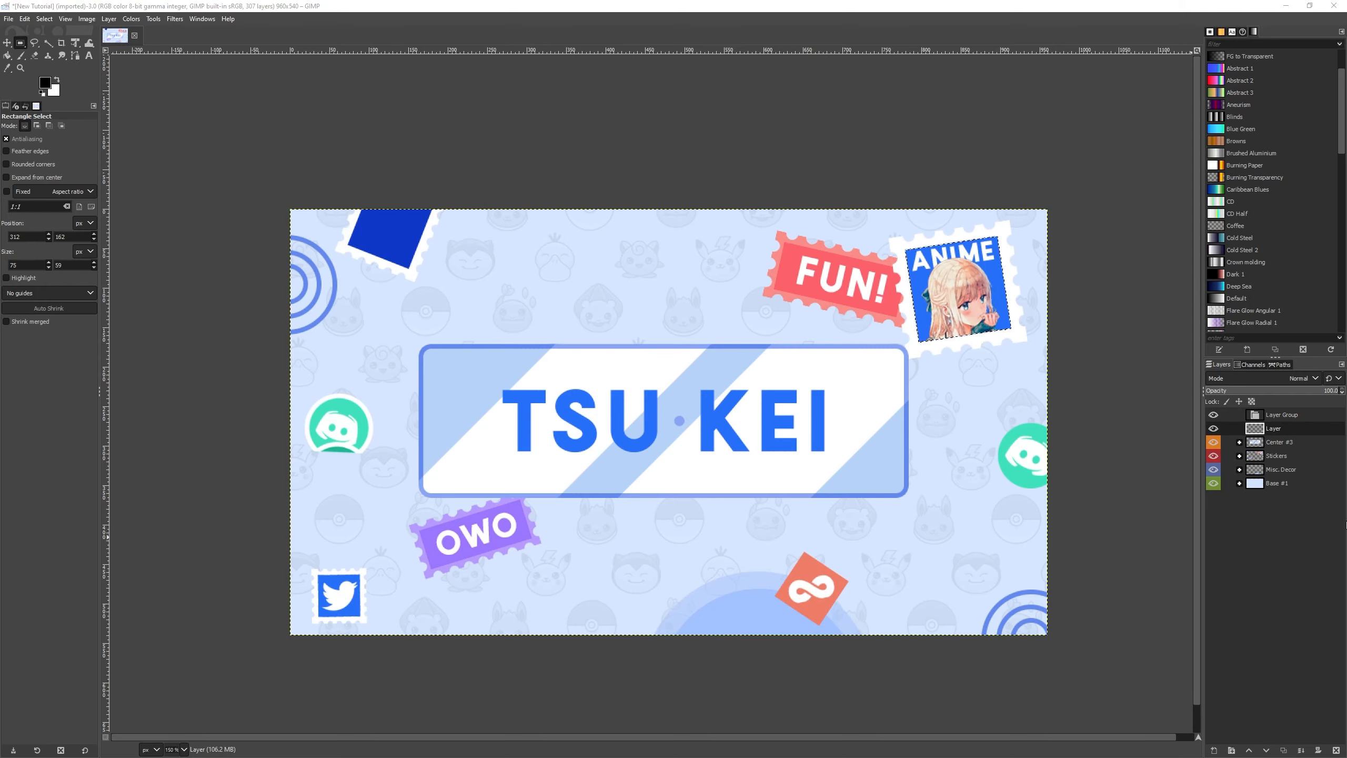
drag(1265, 427, 1271, 416)
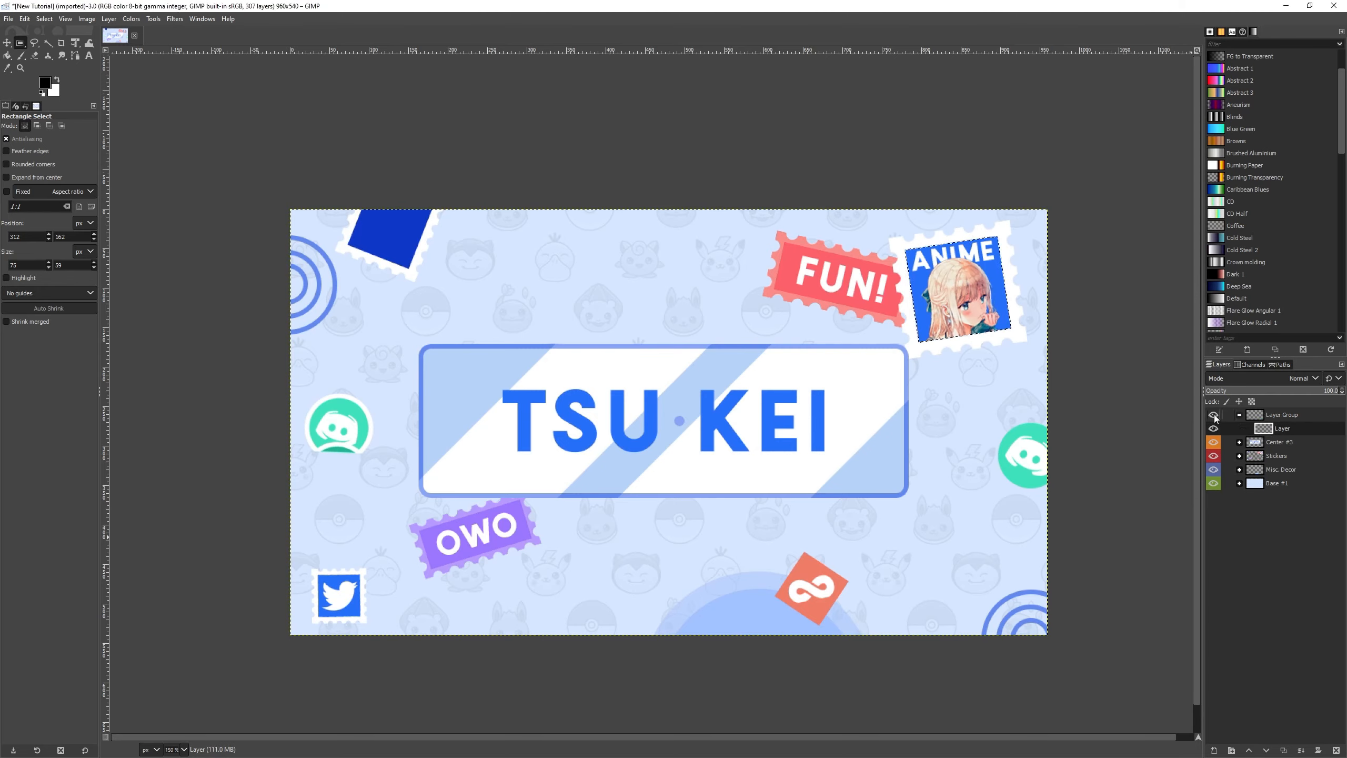
Assign a brown color tag to the new layer group through its layer attributes
right_click(1215, 419)
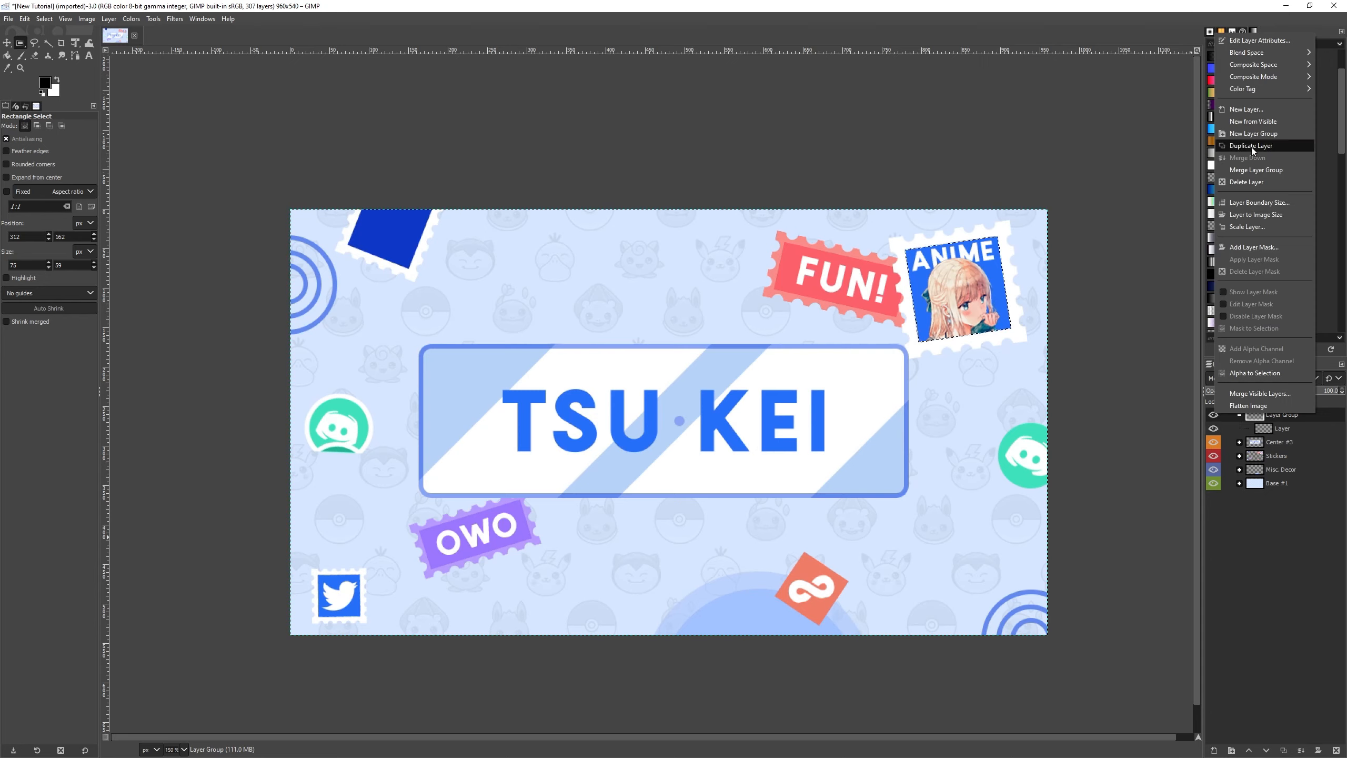
click(1254, 42)
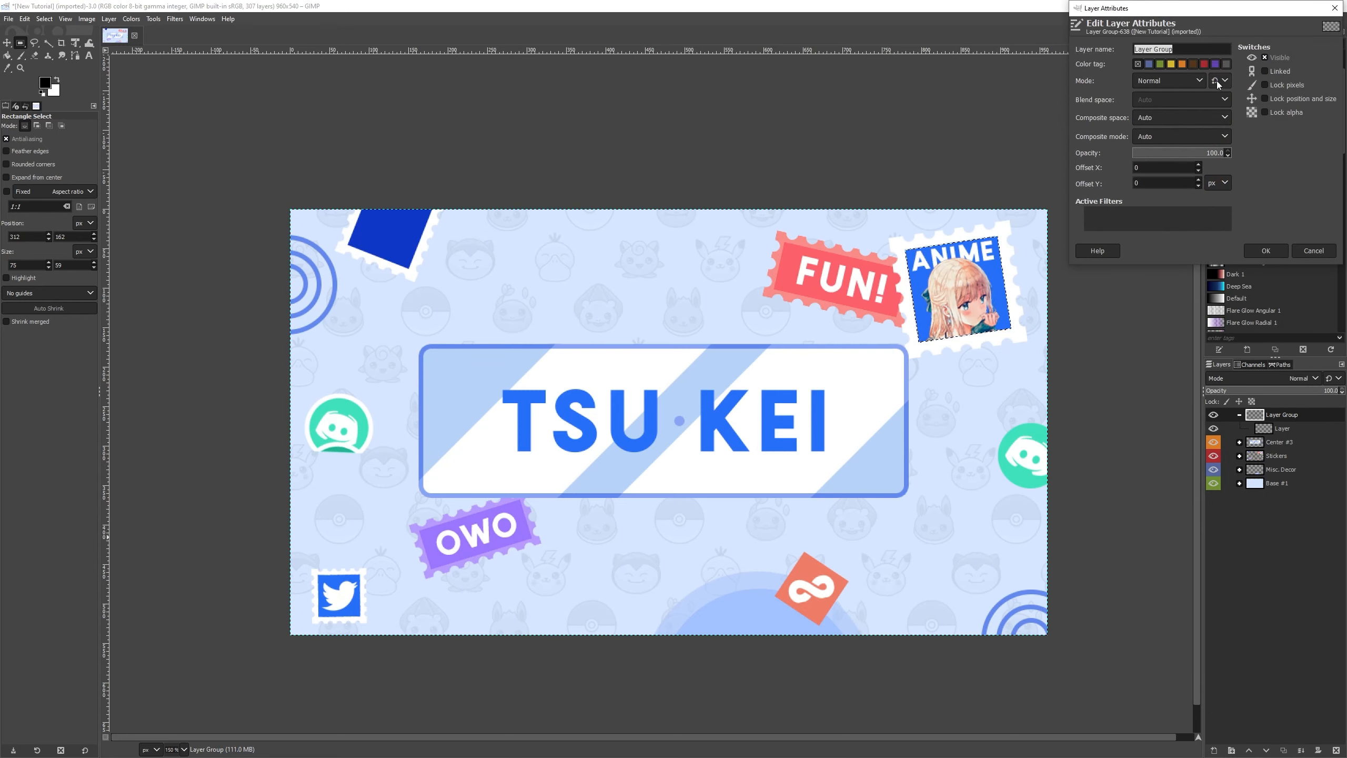
click(1183, 65)
click(1271, 253)
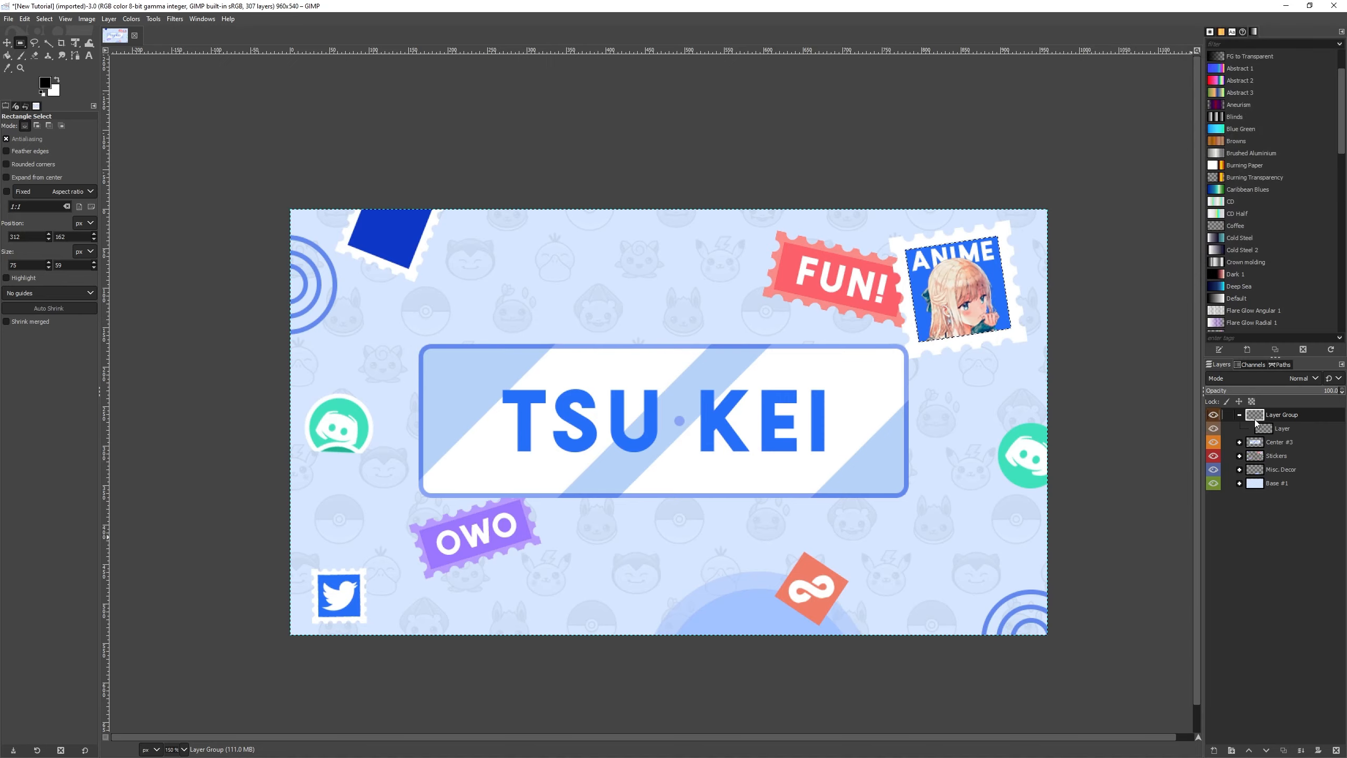
Rename the new layer group as ASdaSDasd and the layer inside it as asdasd
double_click(1283, 415)
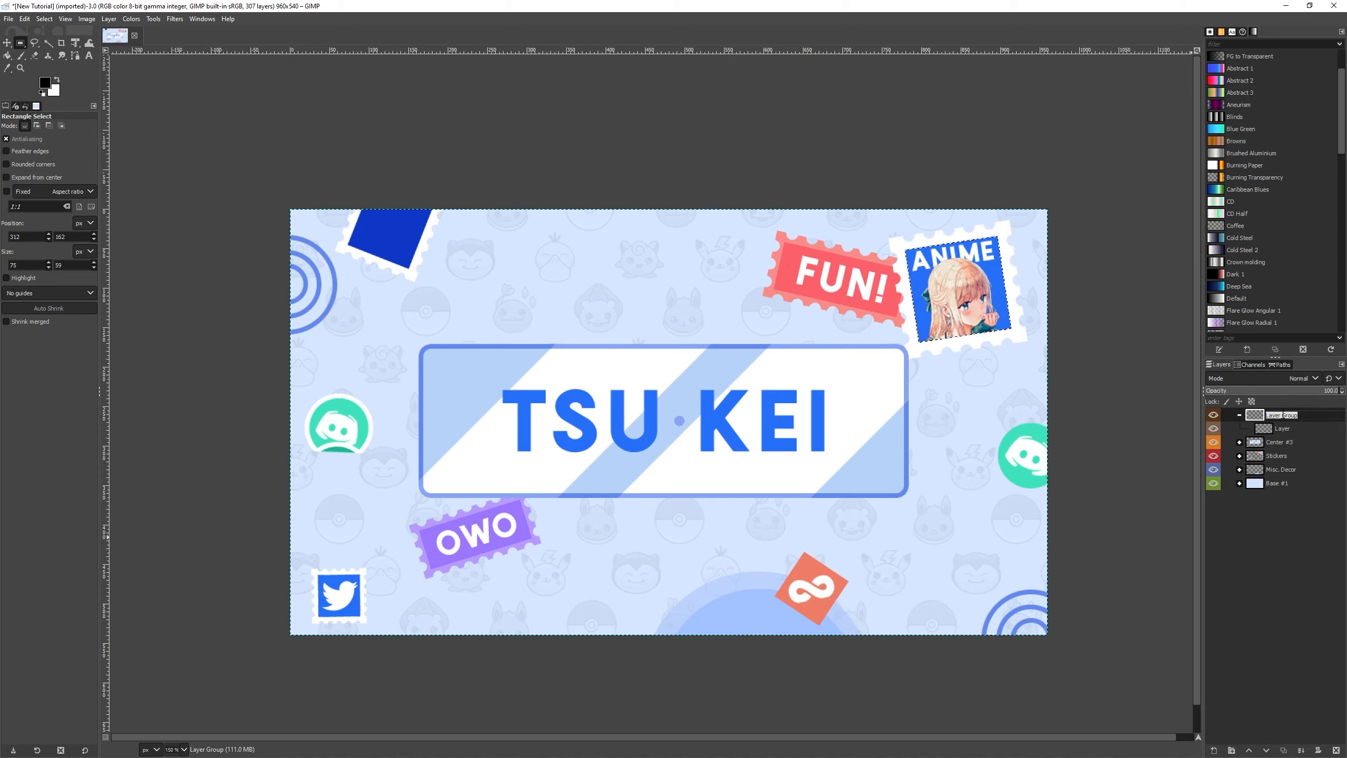
text(ASdaSDasd)
key(Return)
double_click(1282, 429)
text(asdasd)
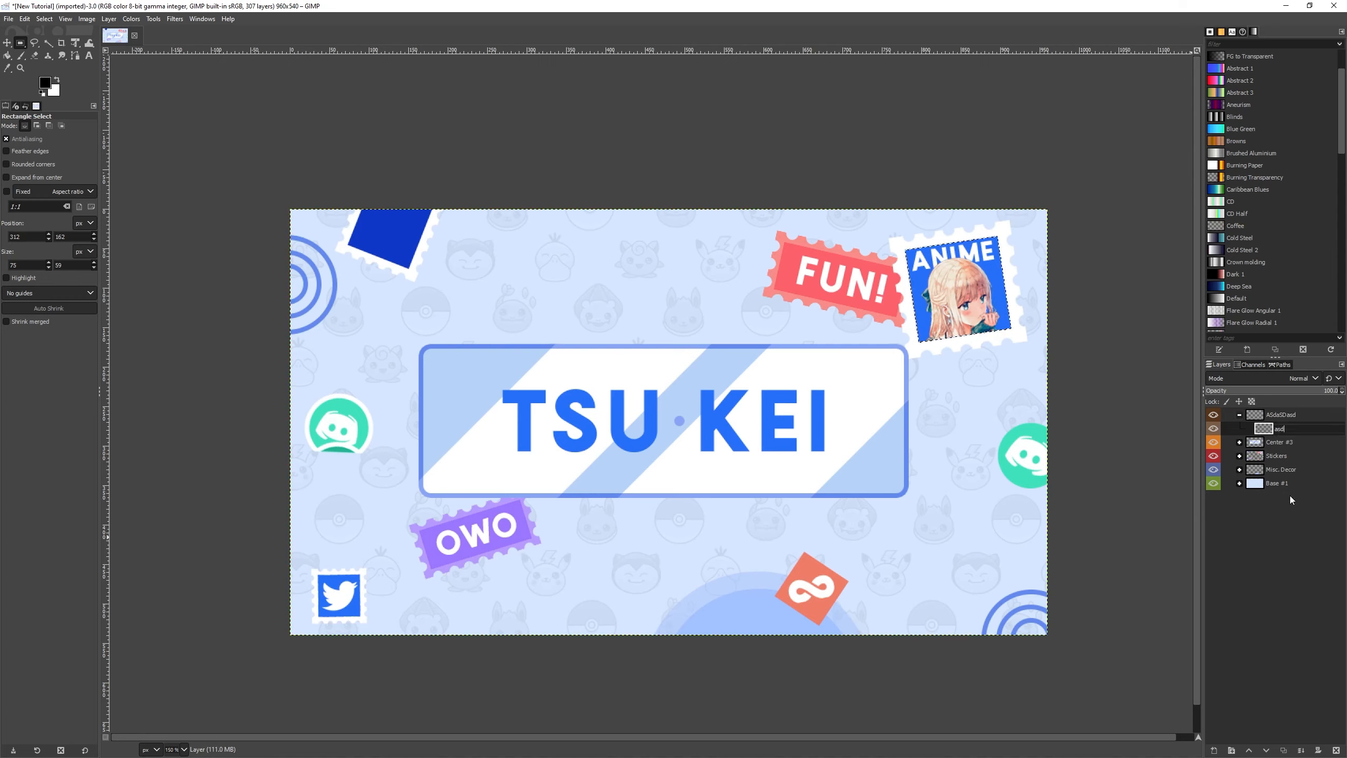
key(Return)
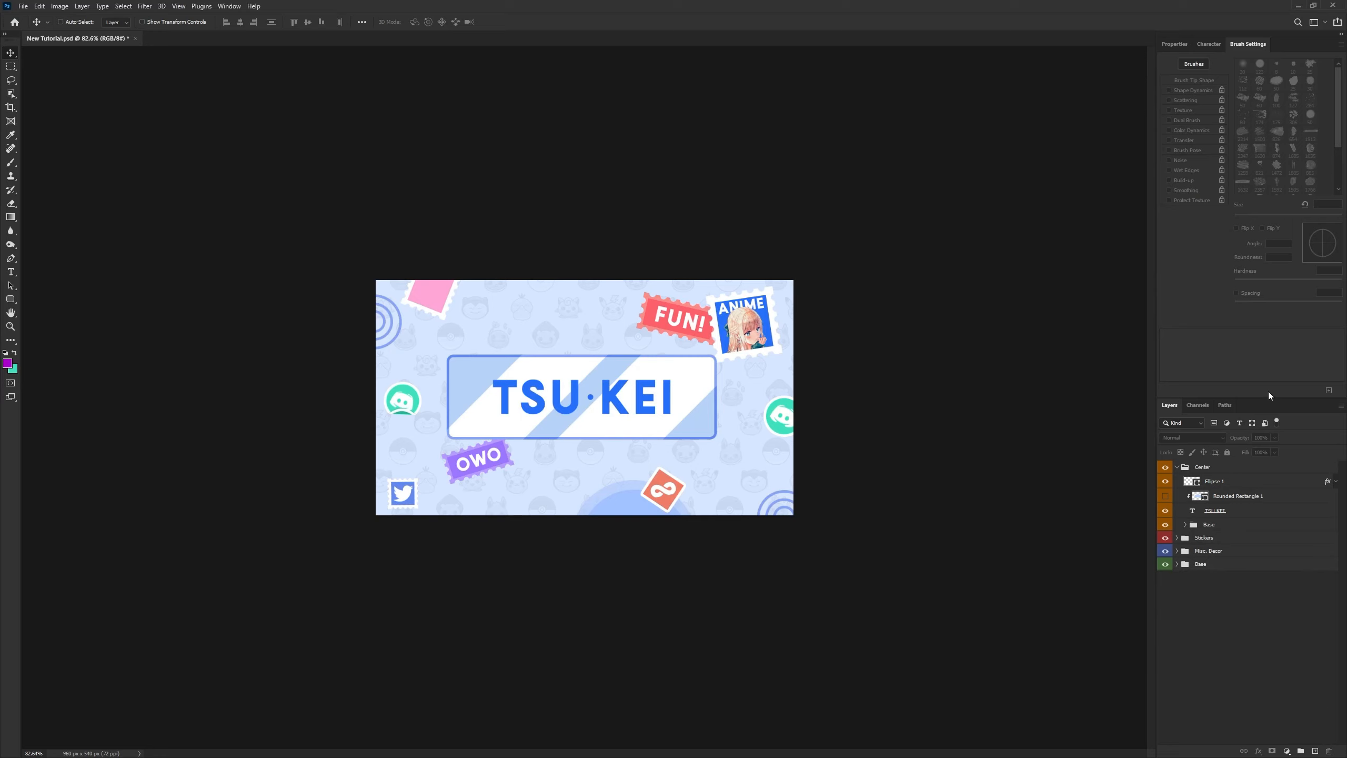
Delete the asdasd layer and undo the deletion
click(1204, 486)
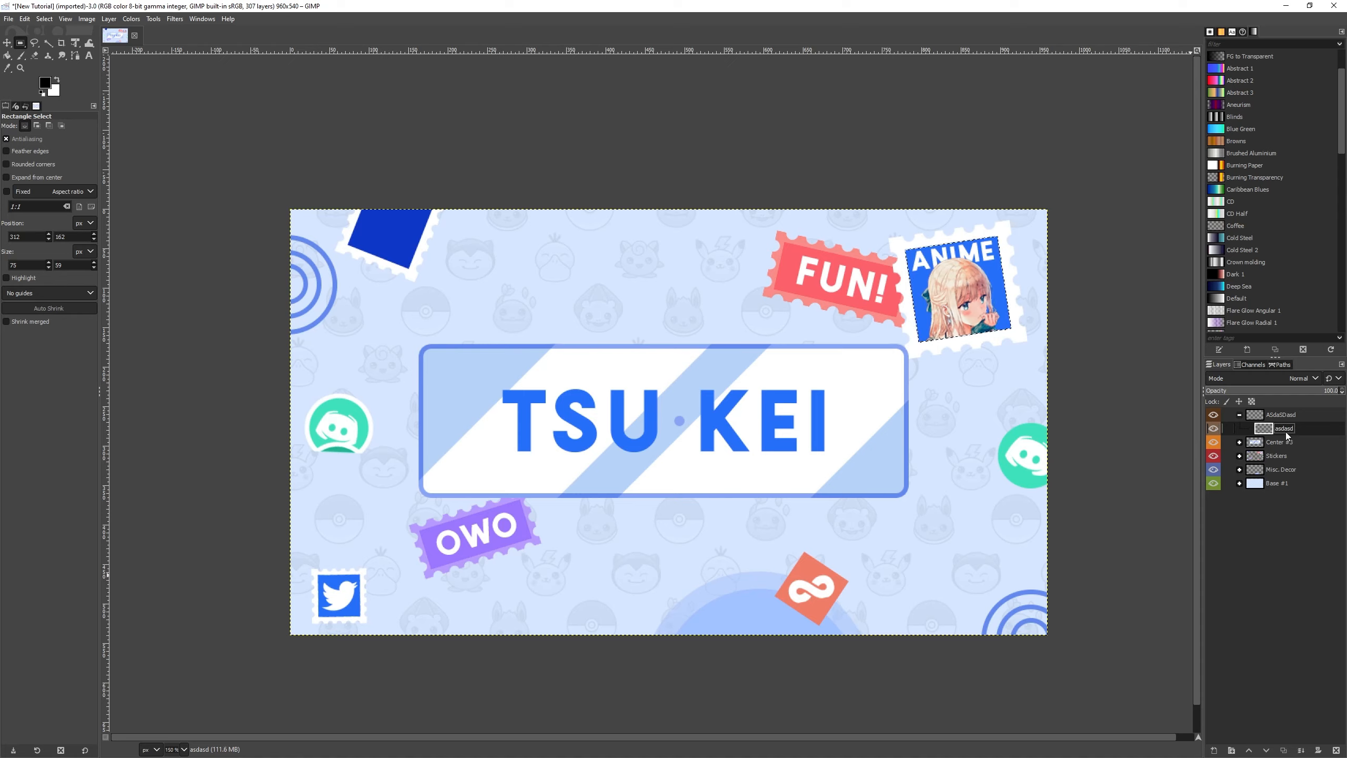
right_click(1286, 433)
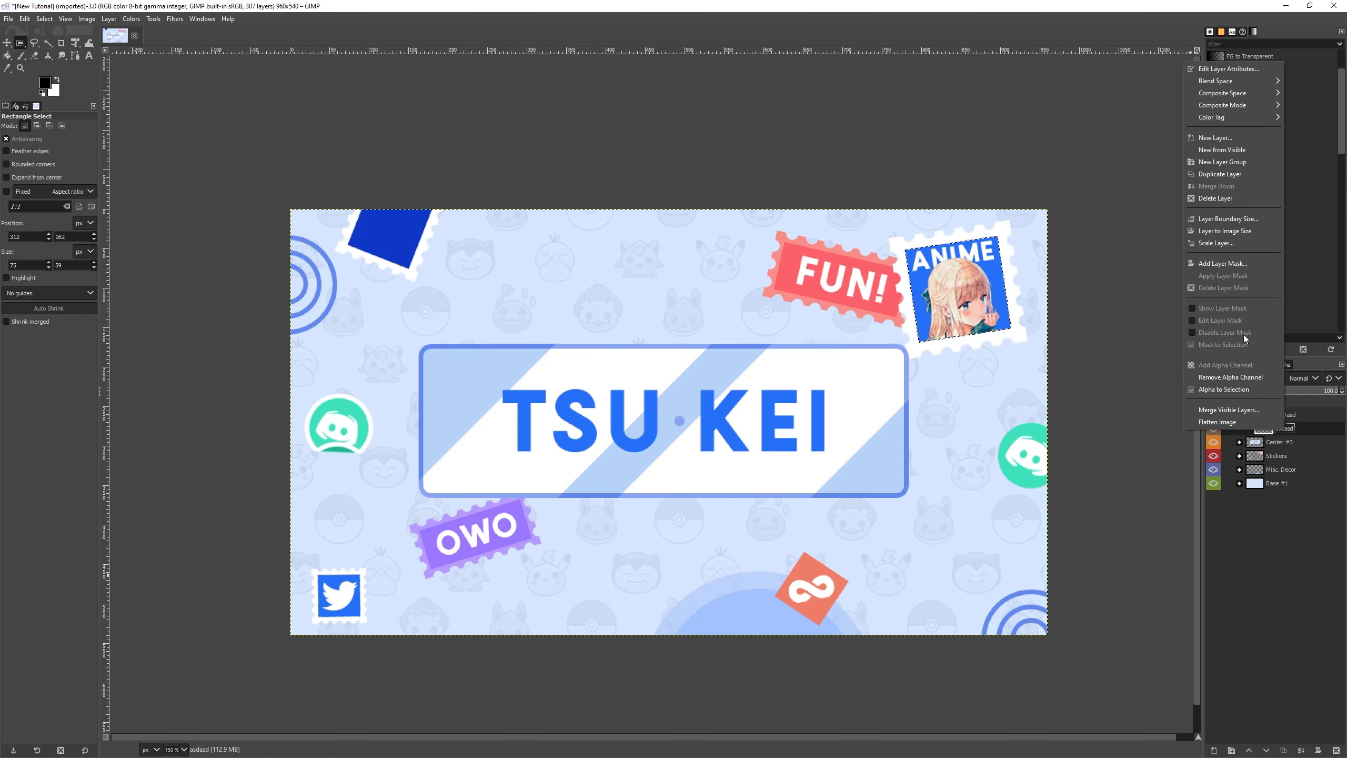
click(1263, 586)
click(1335, 749)
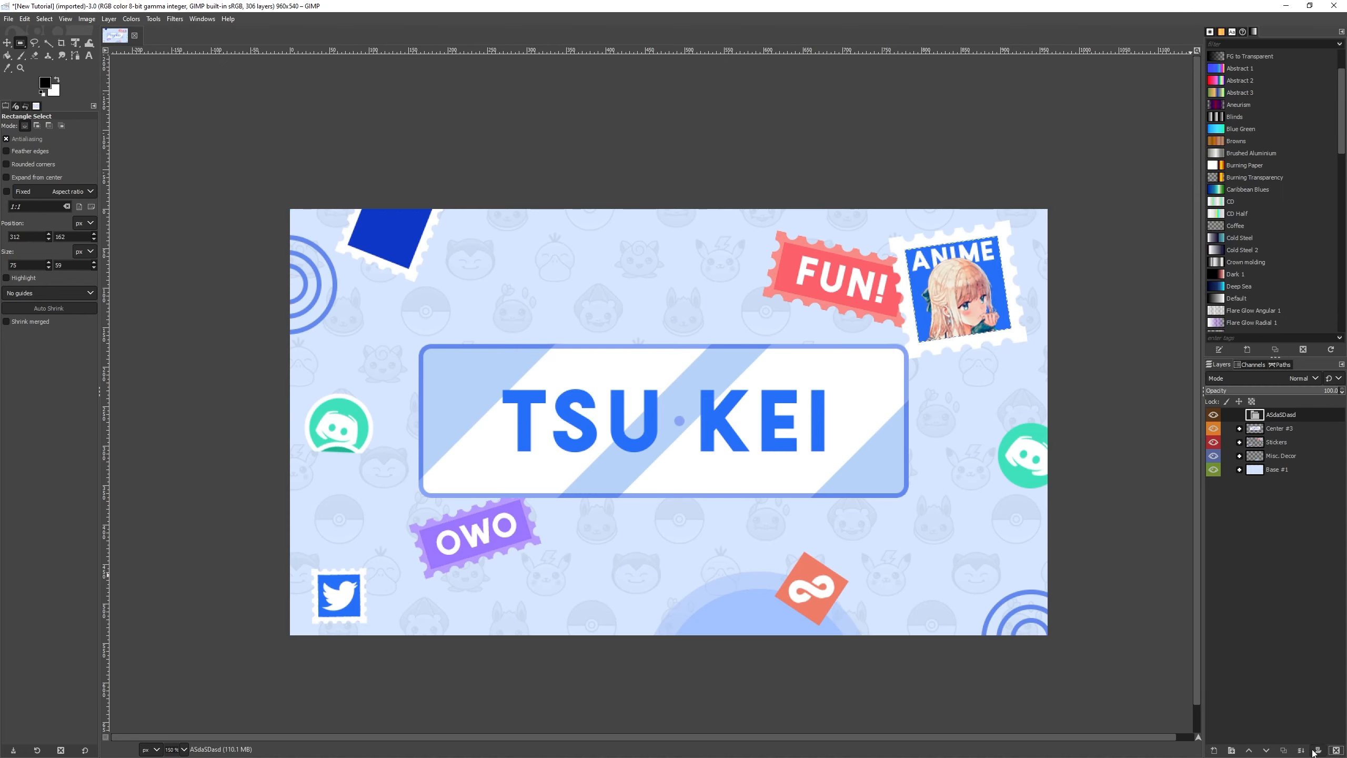
key(ctrl+z)
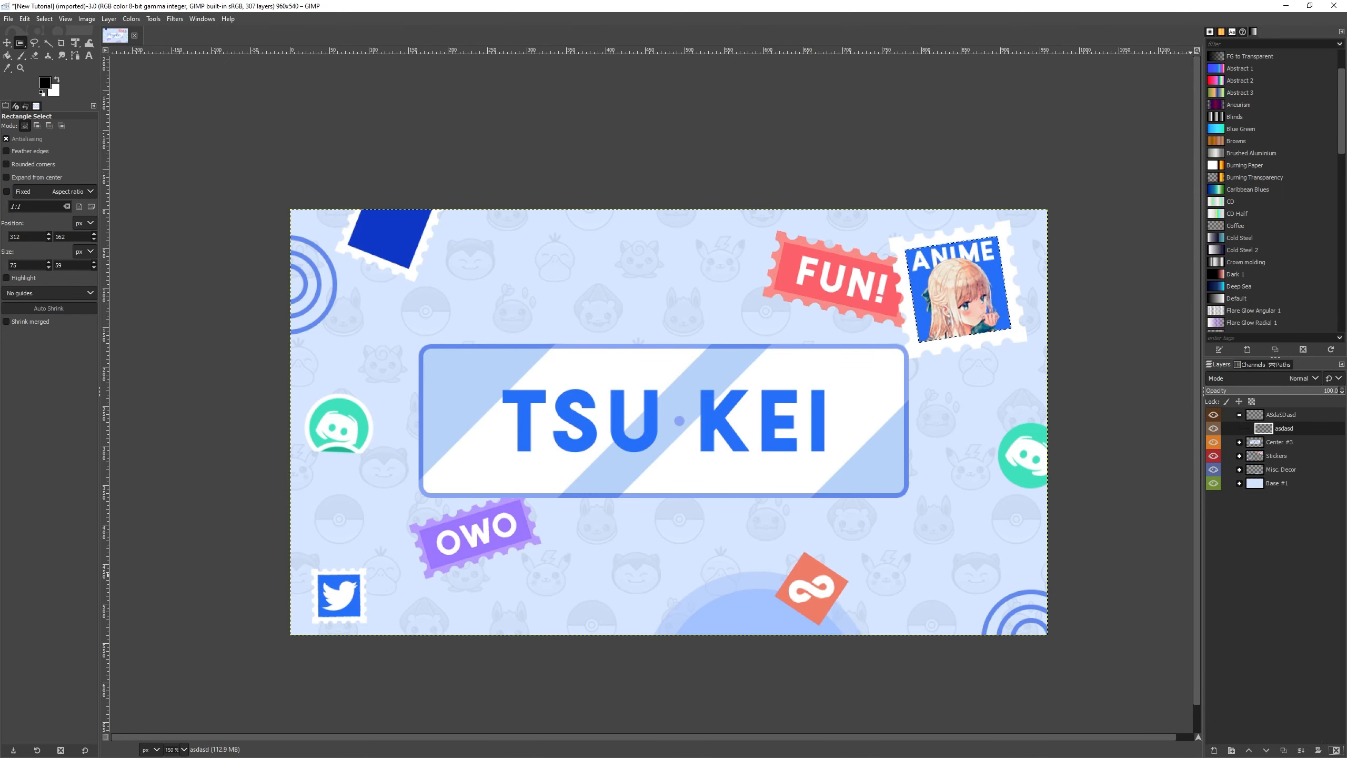
Select a circle of about 112 × 112 px above the center panel and bucket-fill it with black on the asdasd layer
key(shift+b)
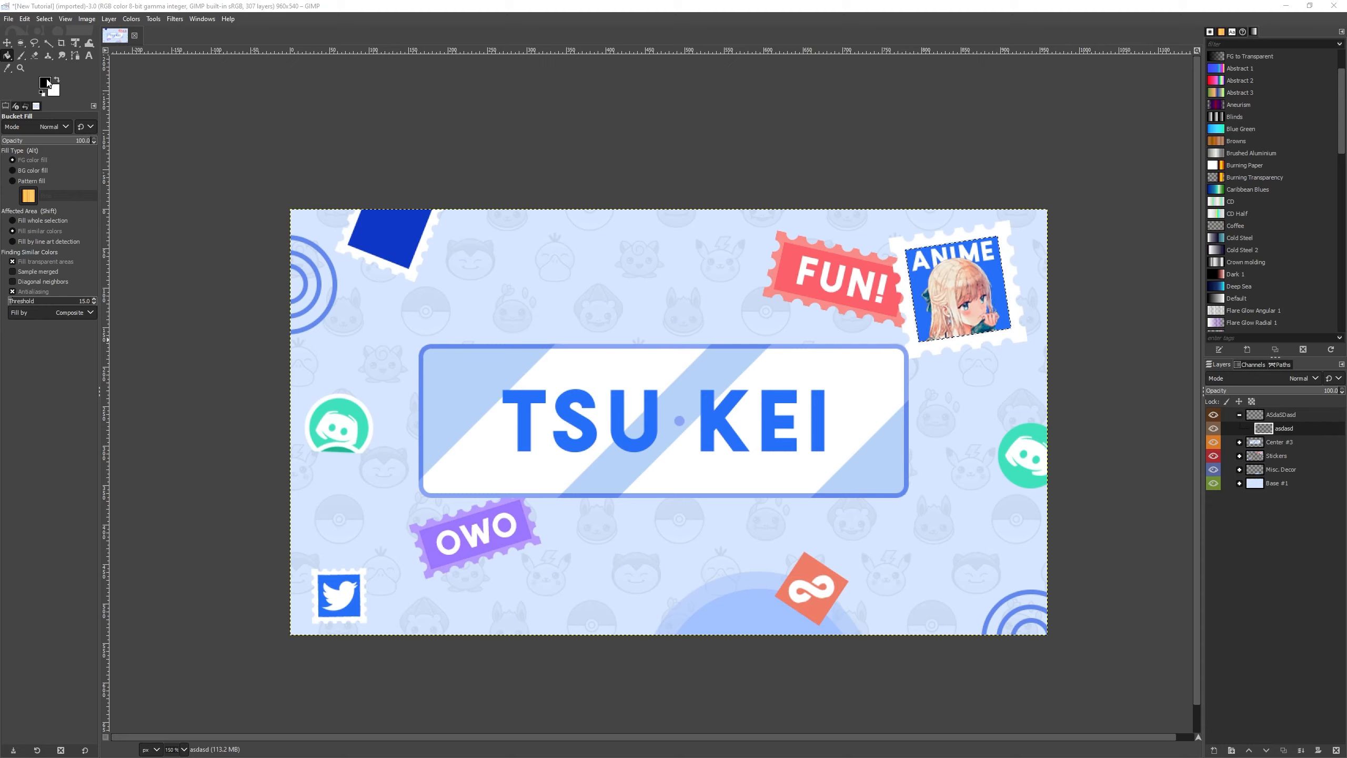
mouse_move(25, 43)
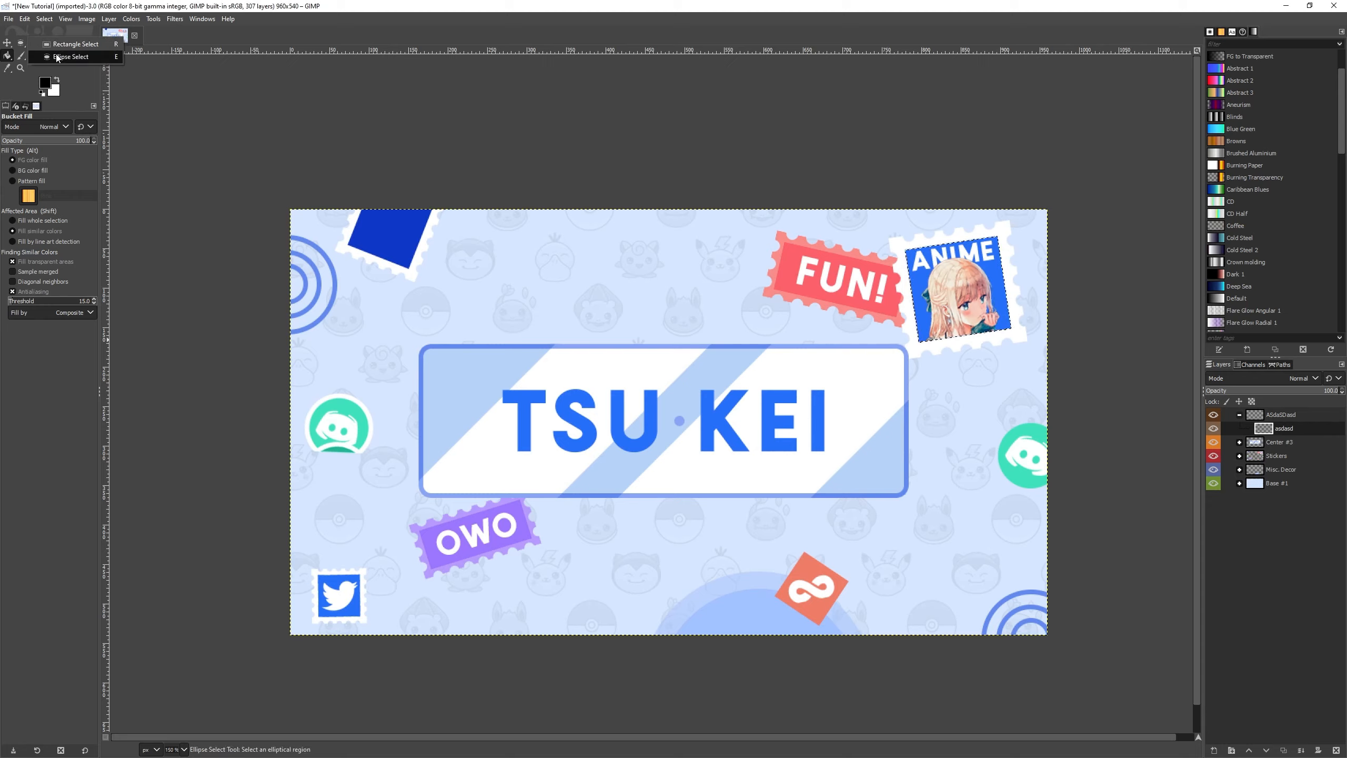
click(57, 57)
drag(545, 252, 617, 340)
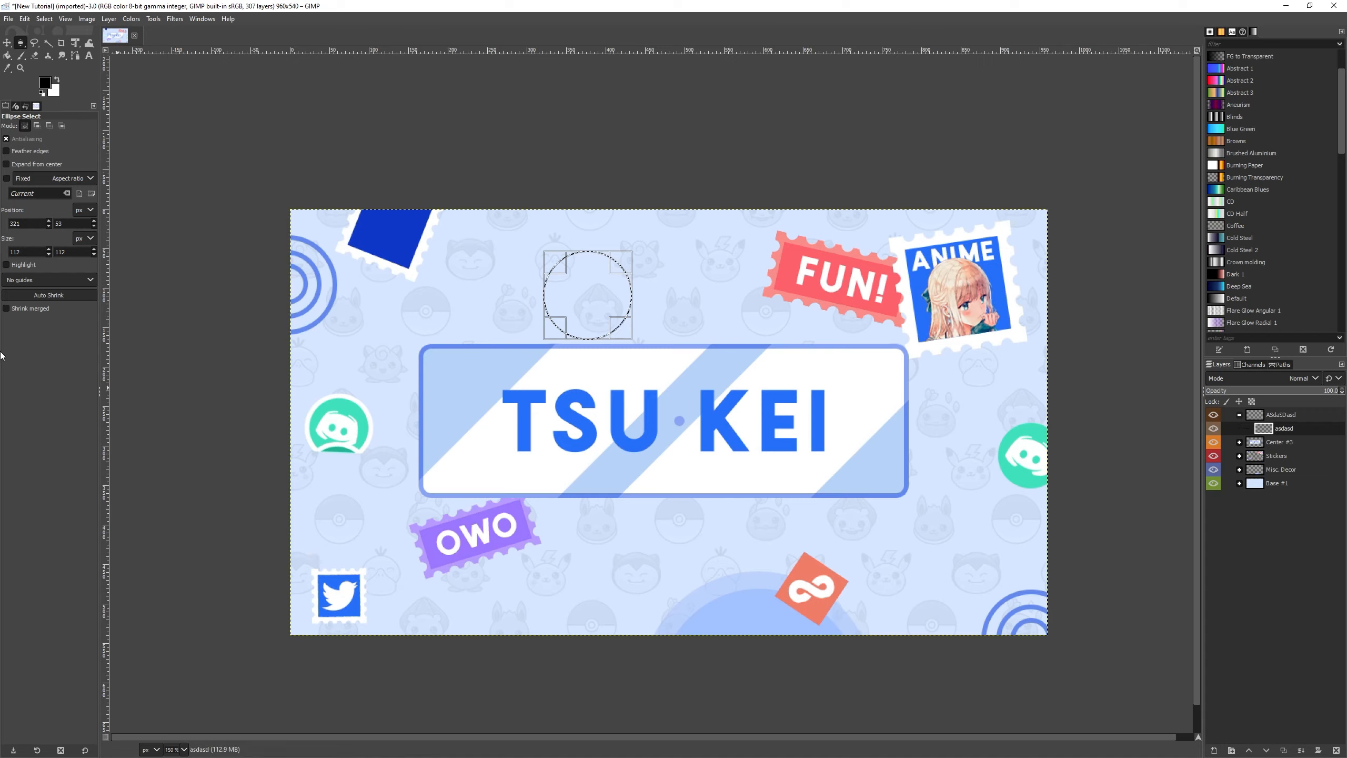
click(7, 55)
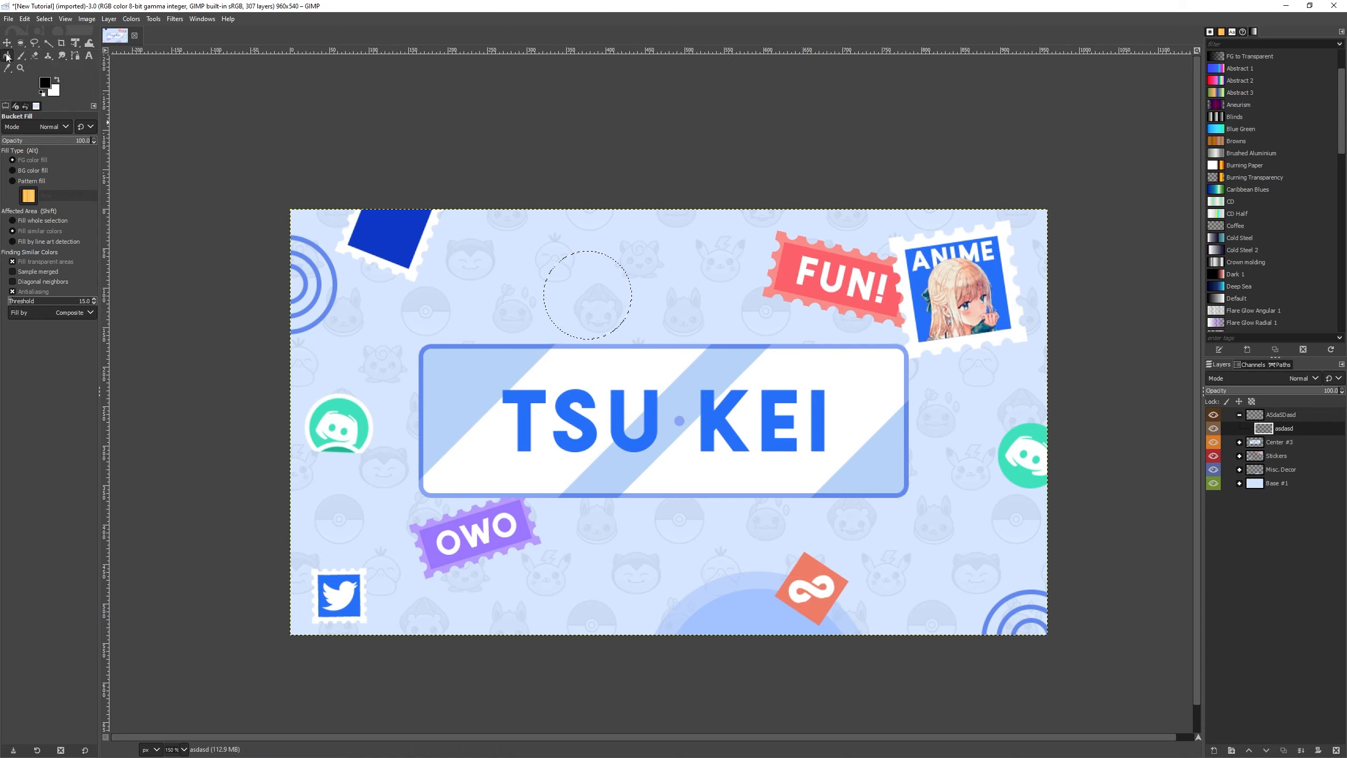
click(573, 293)
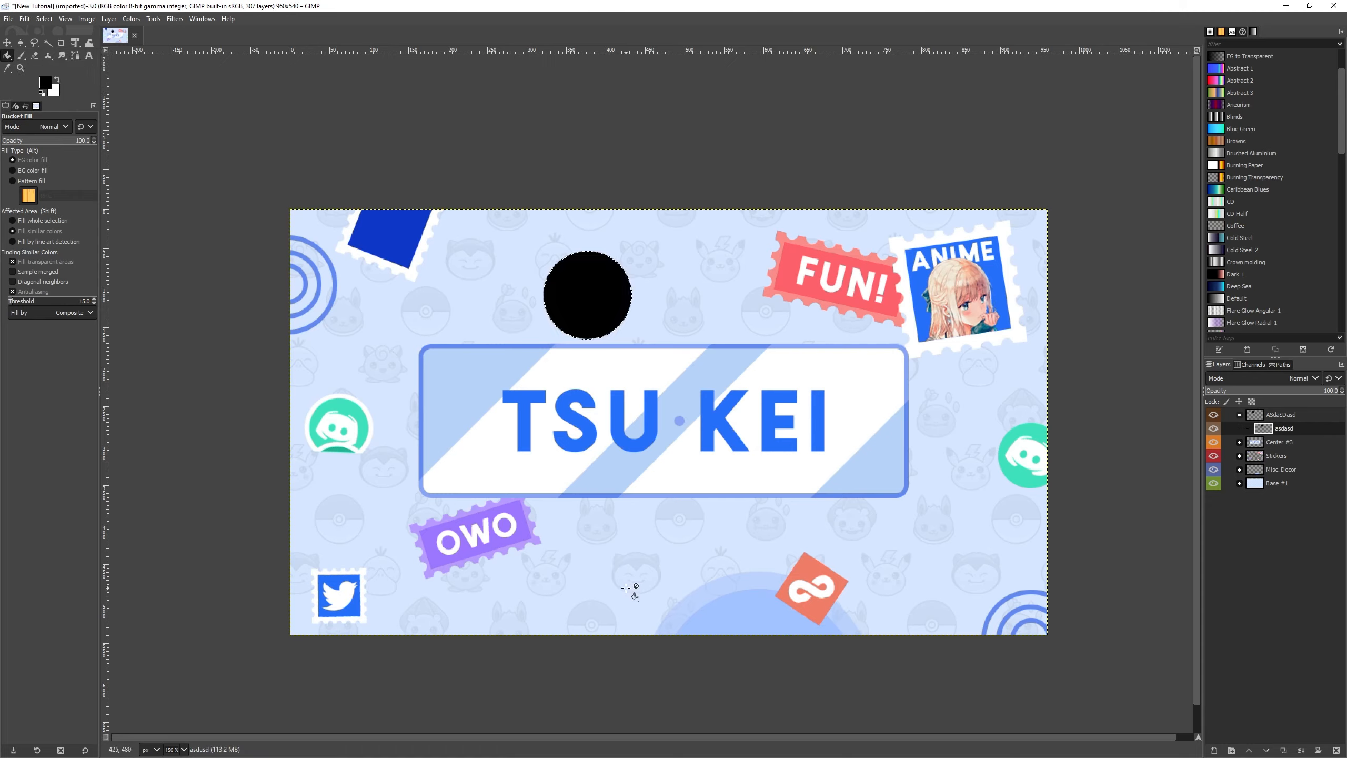
Change the foreground color to pure red and refill the circle with it
click(45, 82)
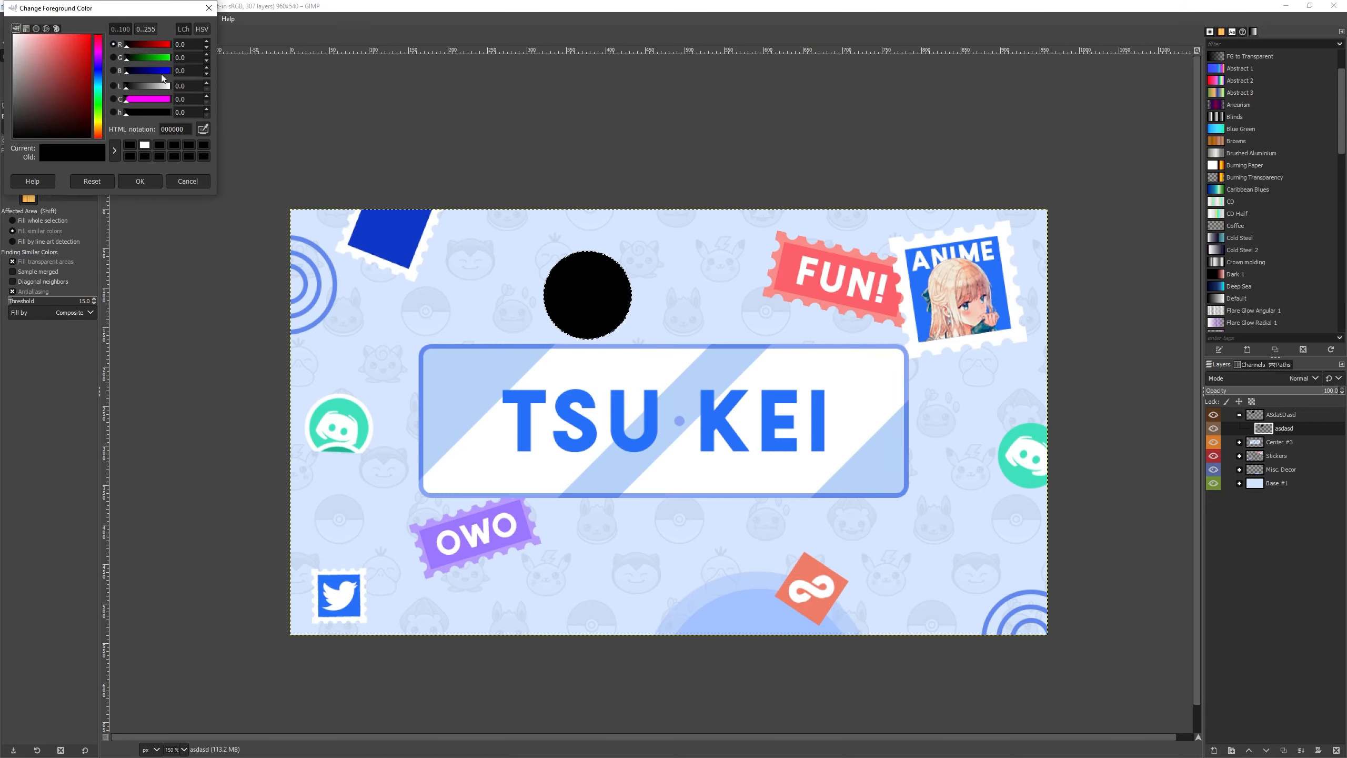
drag(105, 13, 239, 66)
mouse_move(199, 114)
mouse_down()
mouse_move(171, 145)
mouse_move(204, 114)
mouse_move(186, 122)
mouse_move(187, 74)
mouse_move(196, 150)
mouse_move(208, 90)
mouse_move(190, 128)
mouse_move(233, 87)
mouse_up()
click(233, 100)
drag(197, 119, 225, 86)
click(273, 235)
click(588, 295)
Select a rectangle of about 131 × 65 px overlapping the circle's right side and bucket-fill its uncovered area with red
key(r)
drag(595, 277, 698, 328)
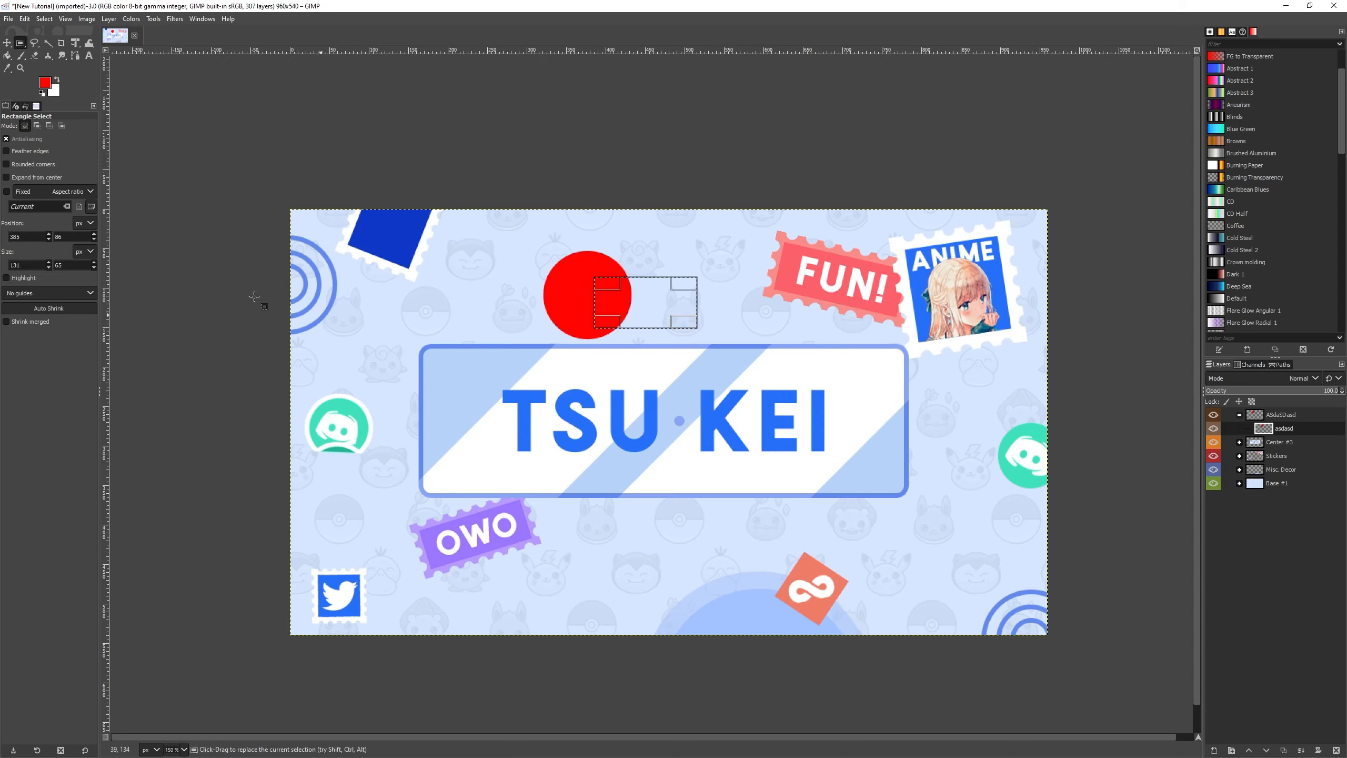
click(7, 55)
click(663, 305)
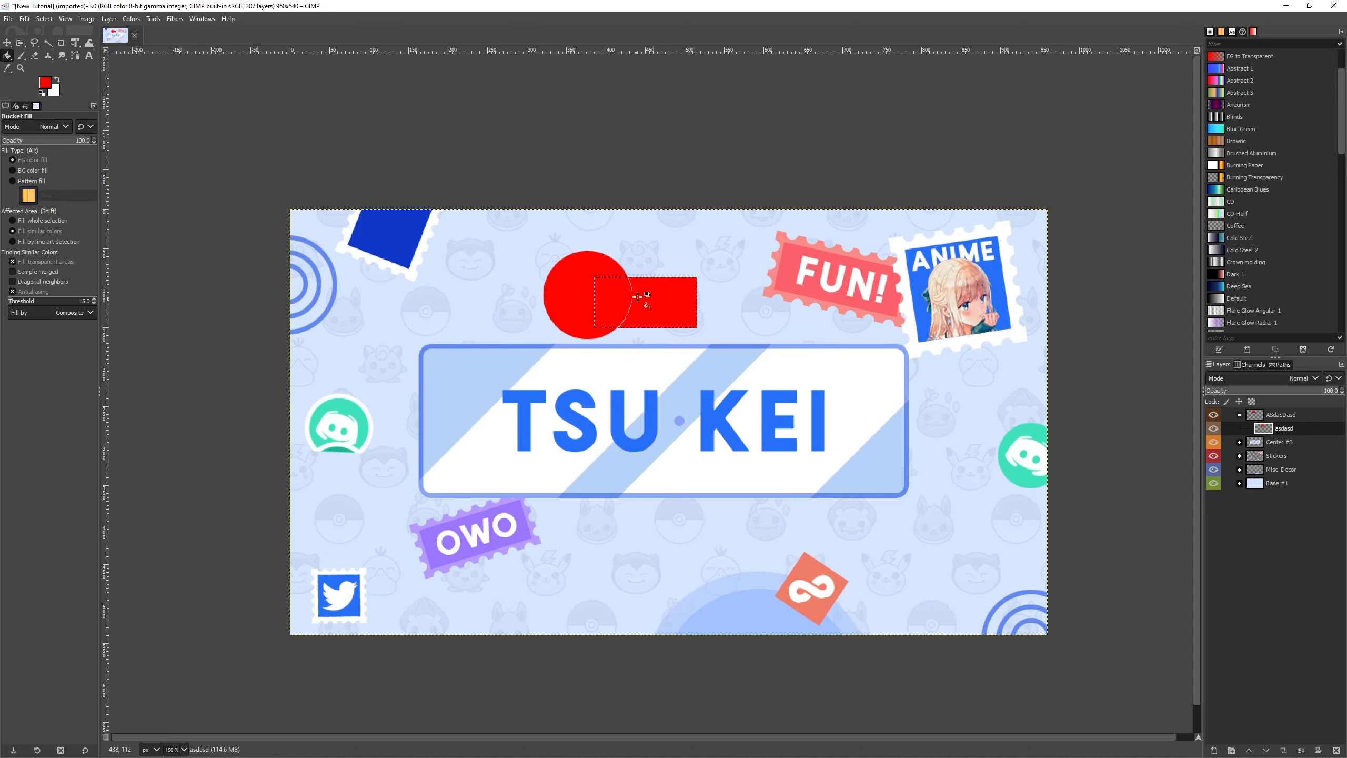
Refill the rectangle with Bucket Fill set to fill the whole selection, and set the tool back to fill similar colors
scroll(635, 291, up, 6)
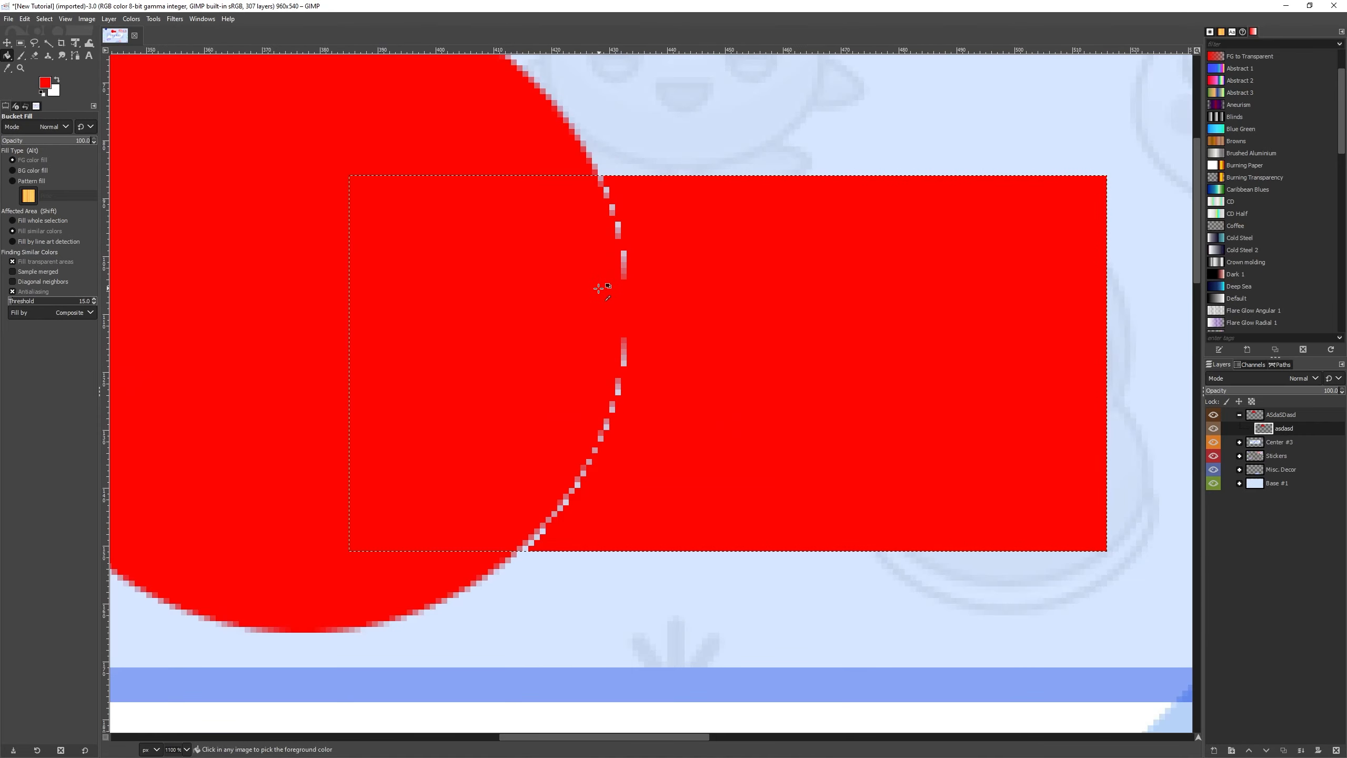
scroll(641, 340, down, 2)
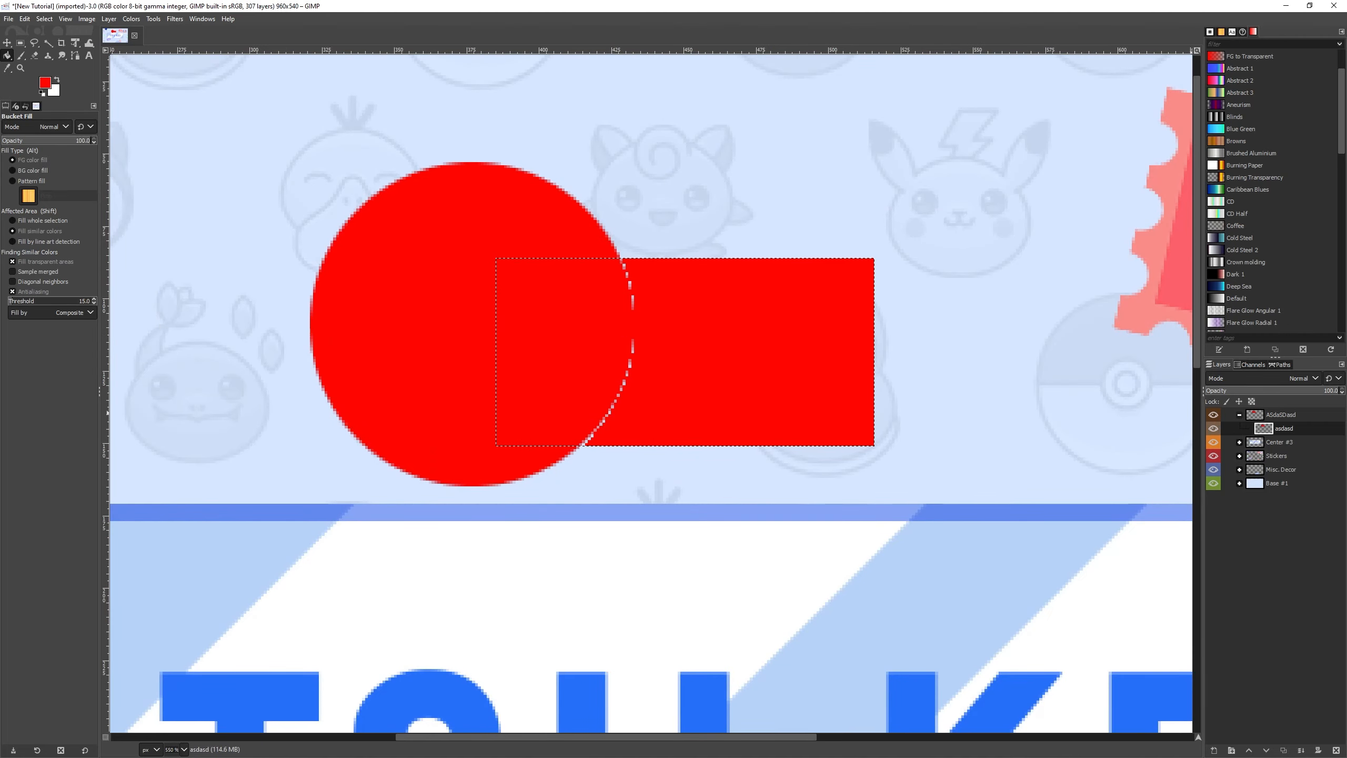
click(16, 221)
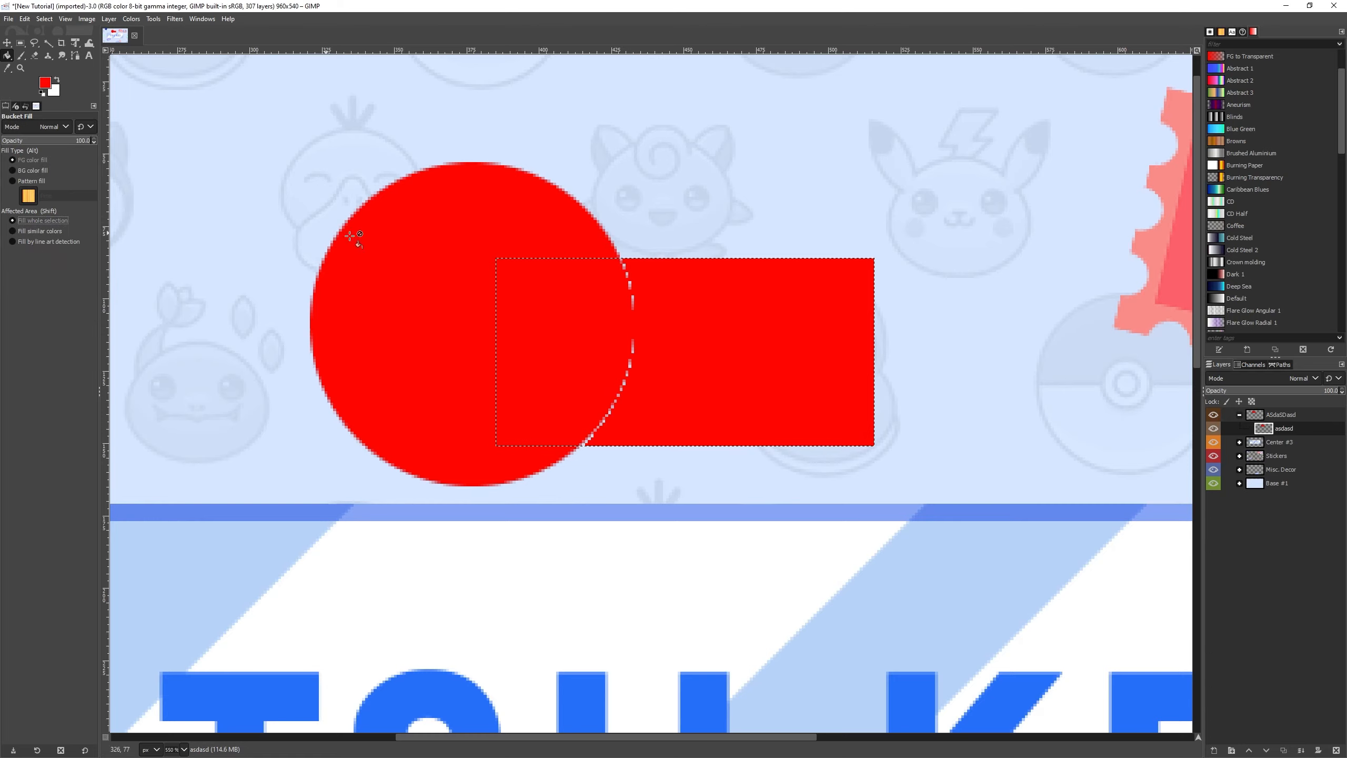
click(642, 312)
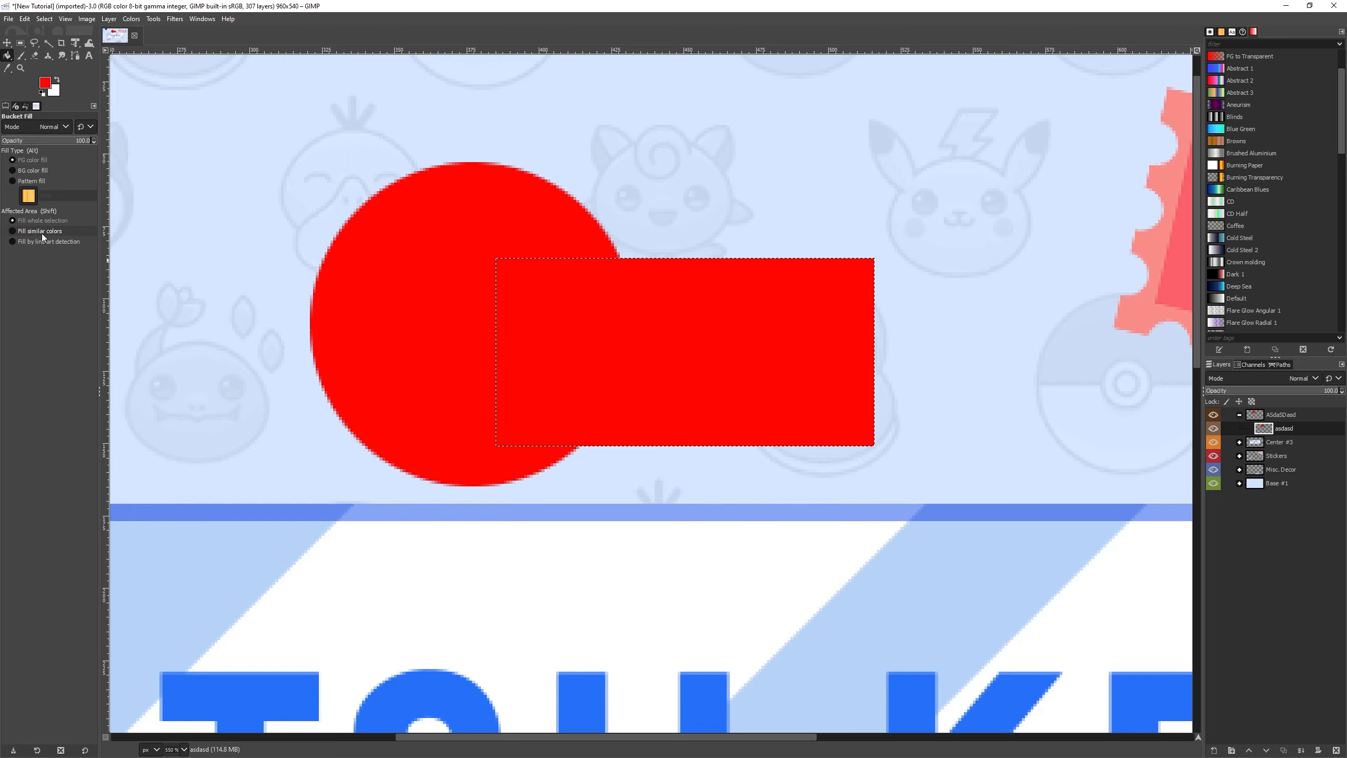
click(42, 232)
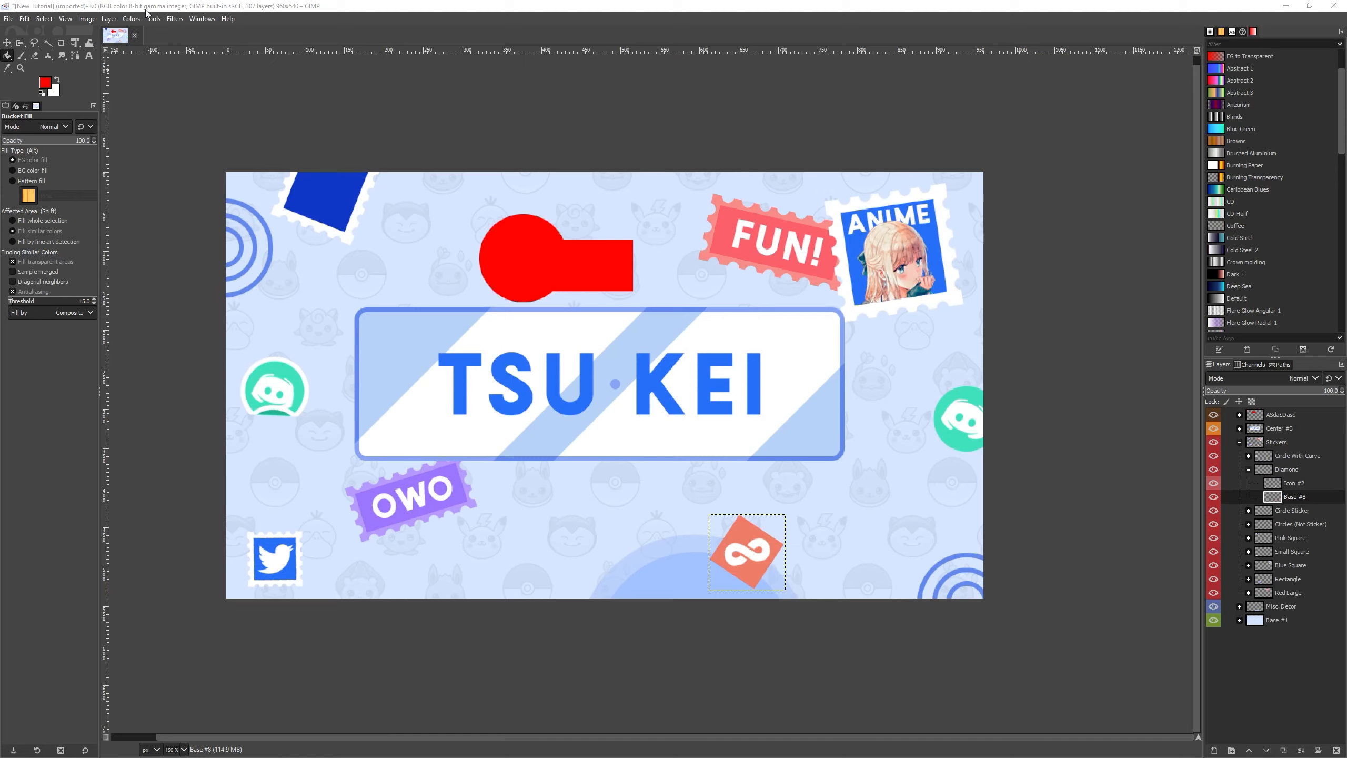
Switch to Photoshop and try free-transforming the Ellipse 1 dot by enlarging, moving, rotating and squashing it over the TSU lettering
click(110, 19)
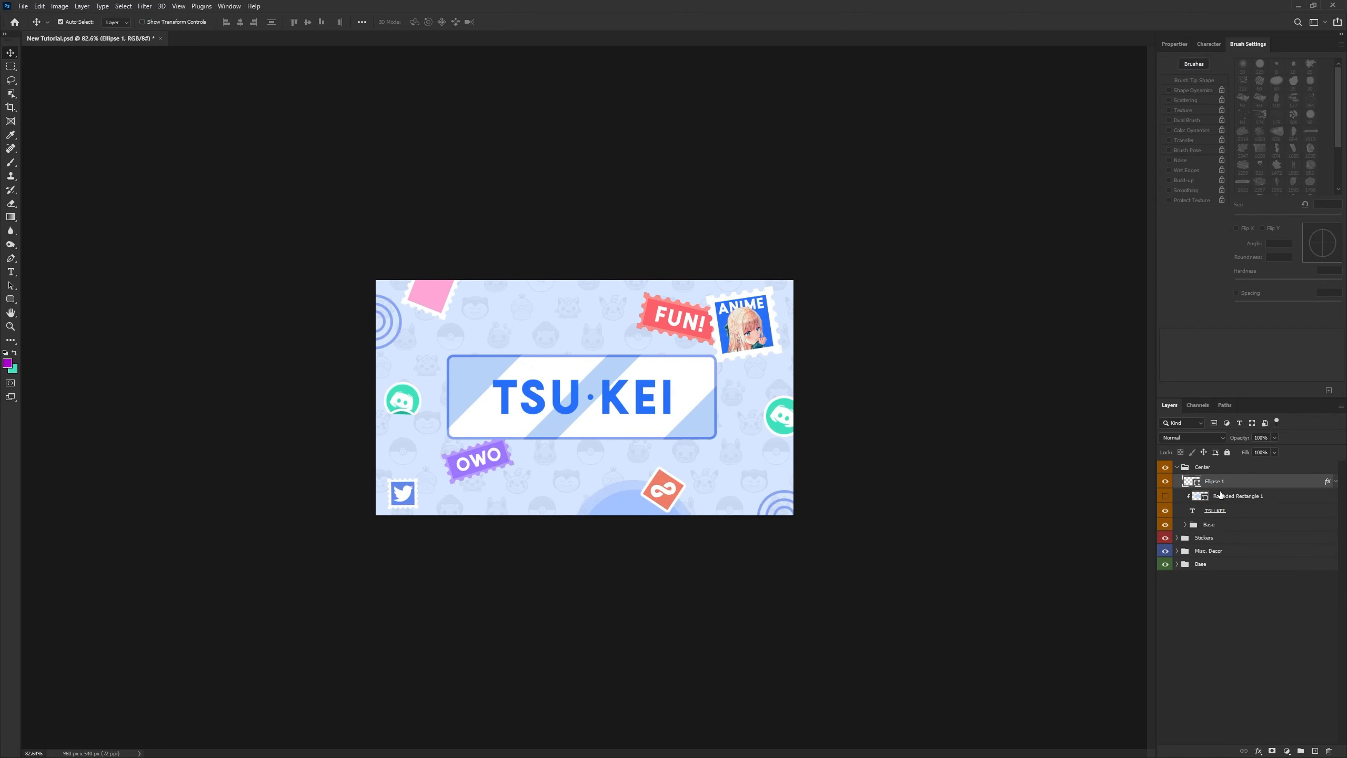
key(ctrl+t)
scroll(564, 389, up, 5)
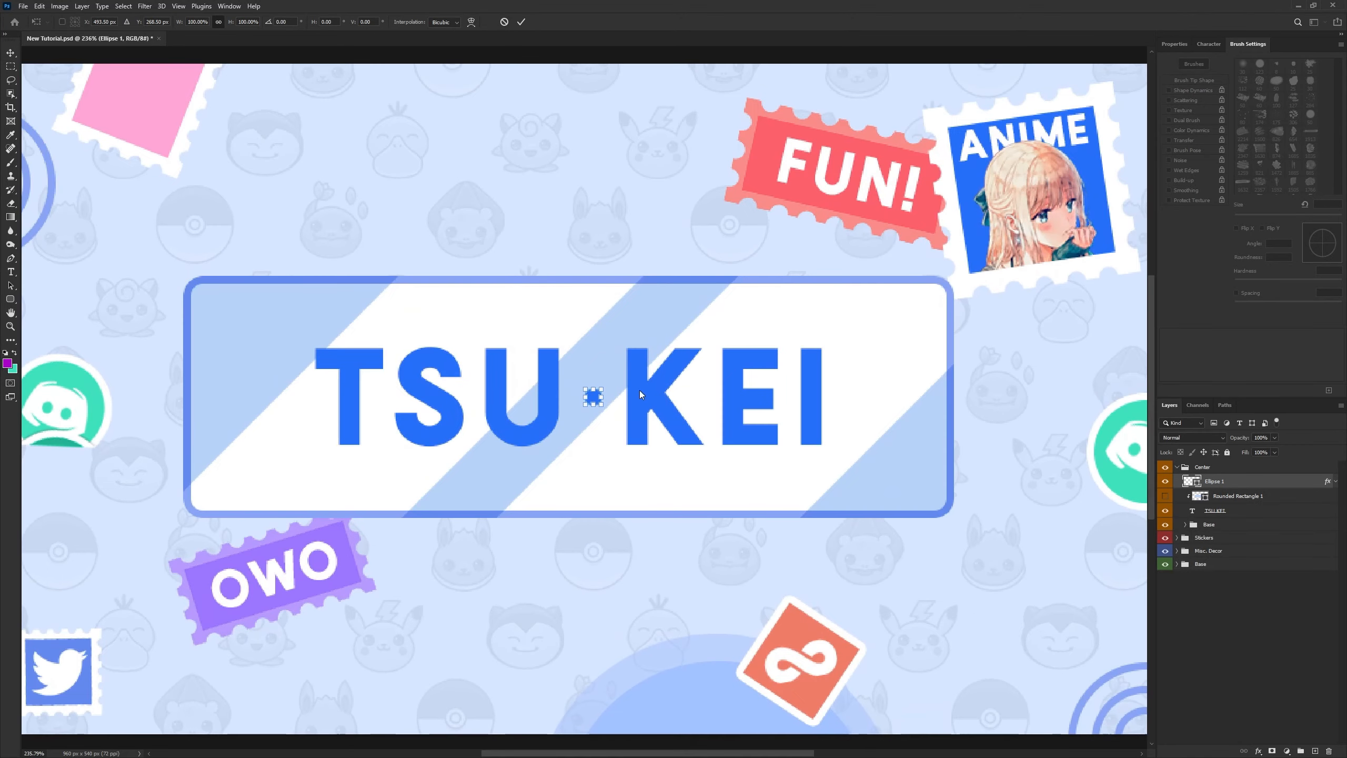
drag(601, 389, 718, 271)
drag(608, 332, 488, 253)
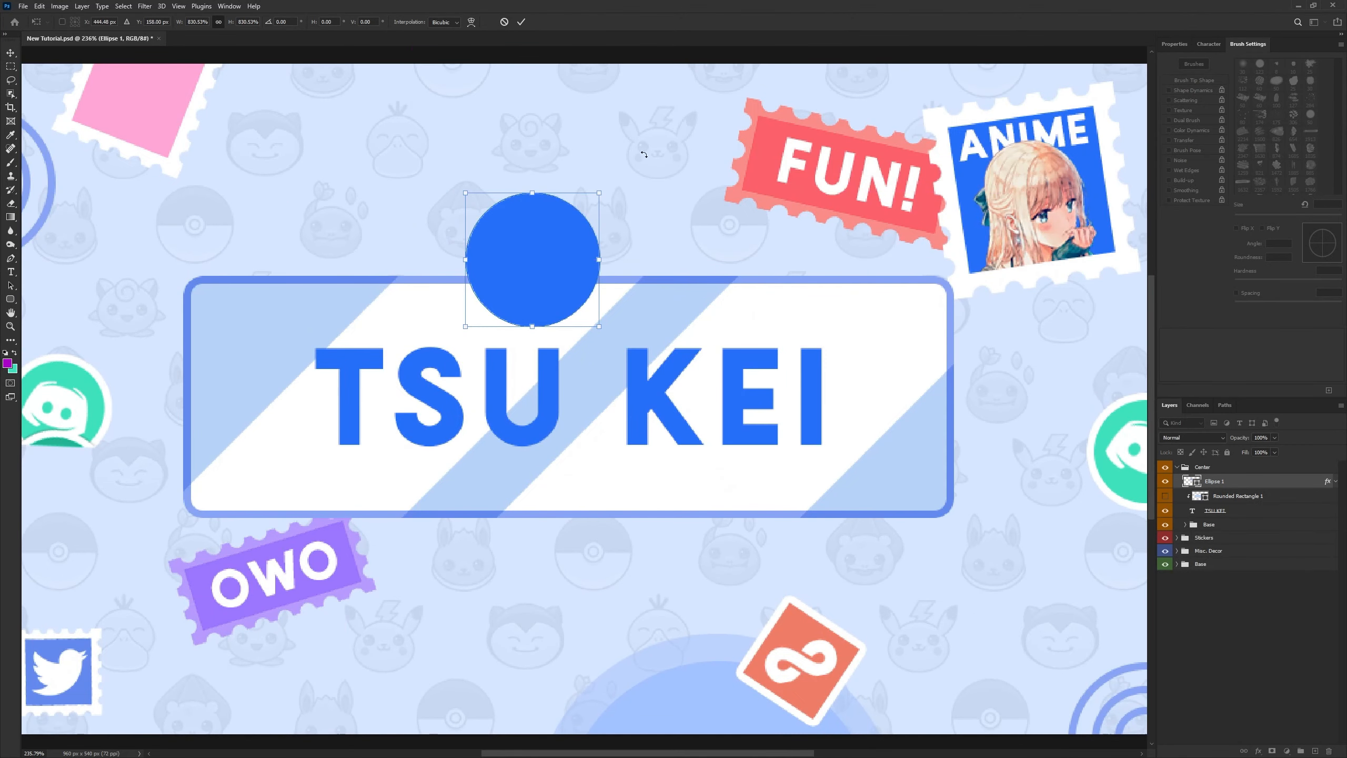
drag(644, 154, 327, 264)
drag(533, 170, 503, 380)
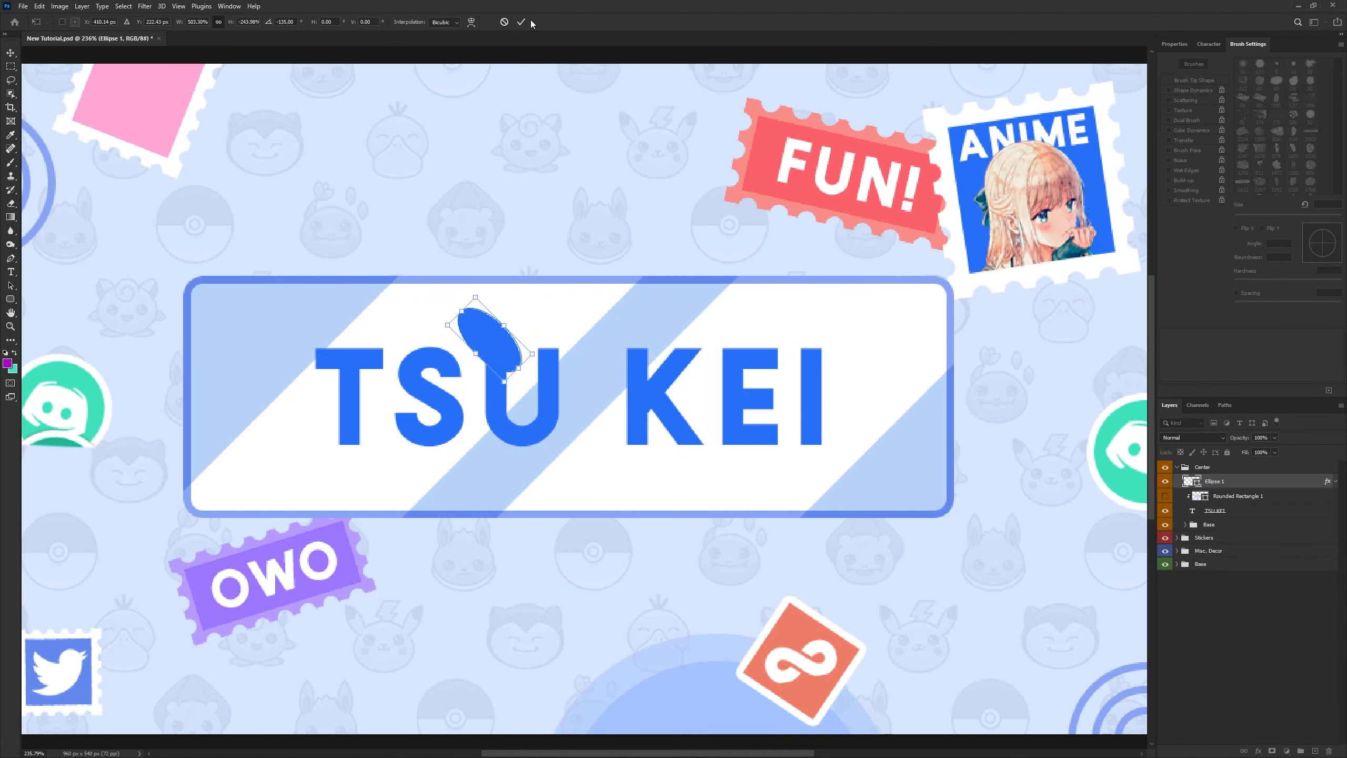
Switch to GIMP and stretch the Icon #2 layer's corners far across the canvas with the Perspective tool
click(1300, 7)
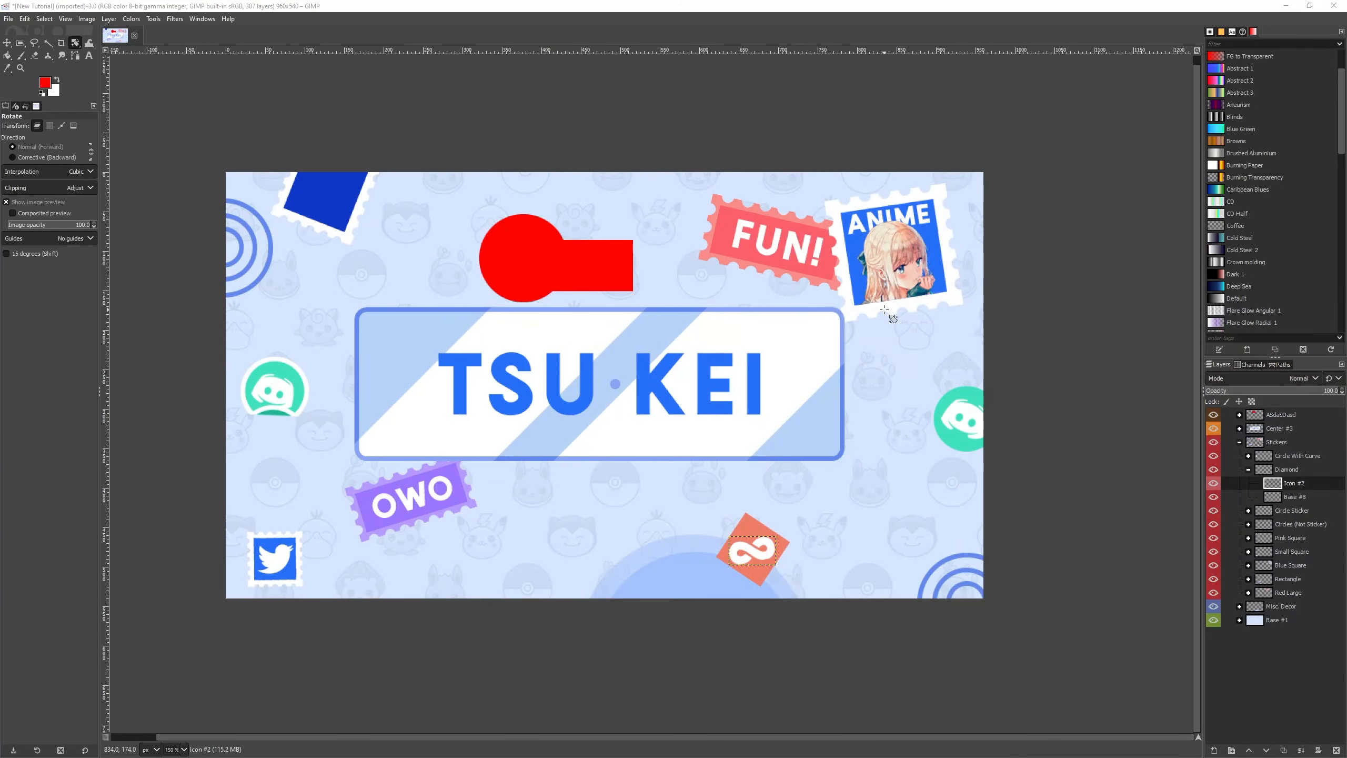
key(shift+p)
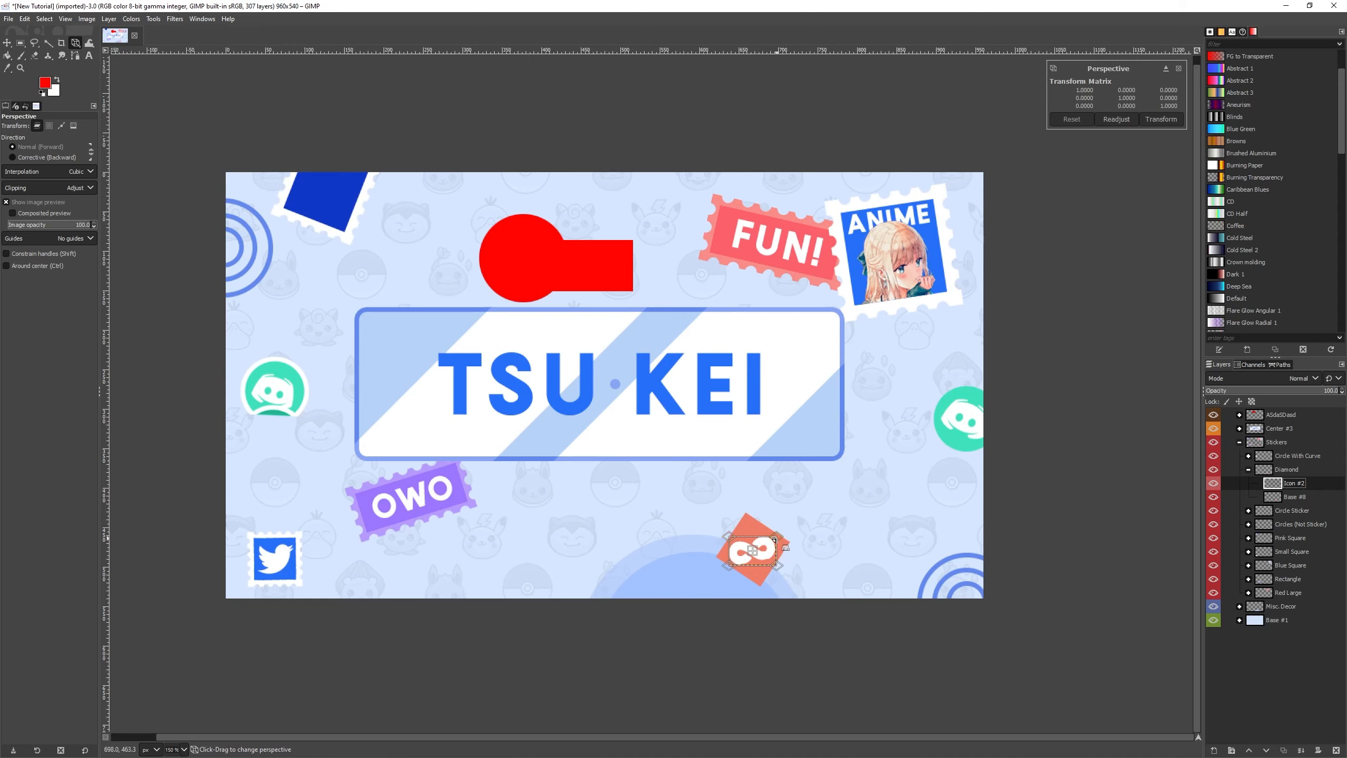
drag(776, 537, 902, 293)
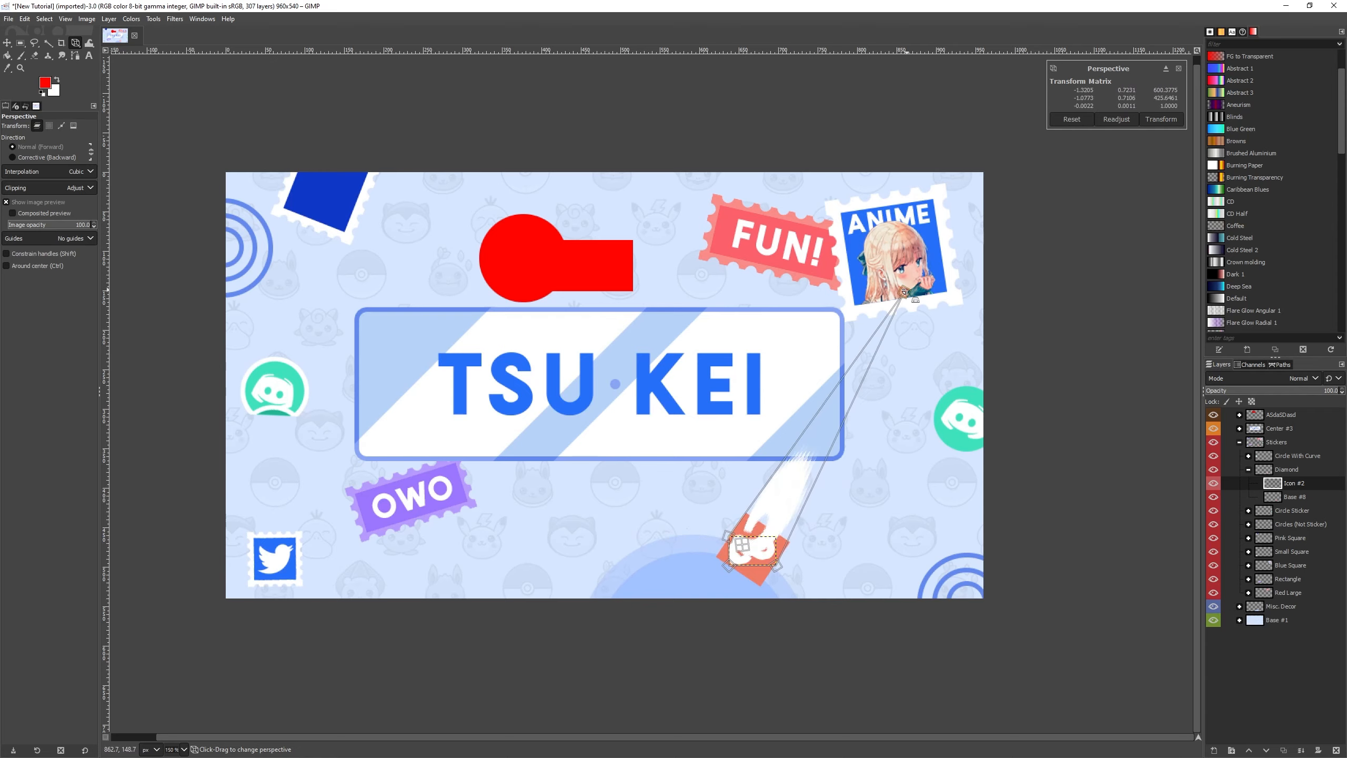
drag(785, 577, 292, 481)
drag(729, 536, 1049, 522)
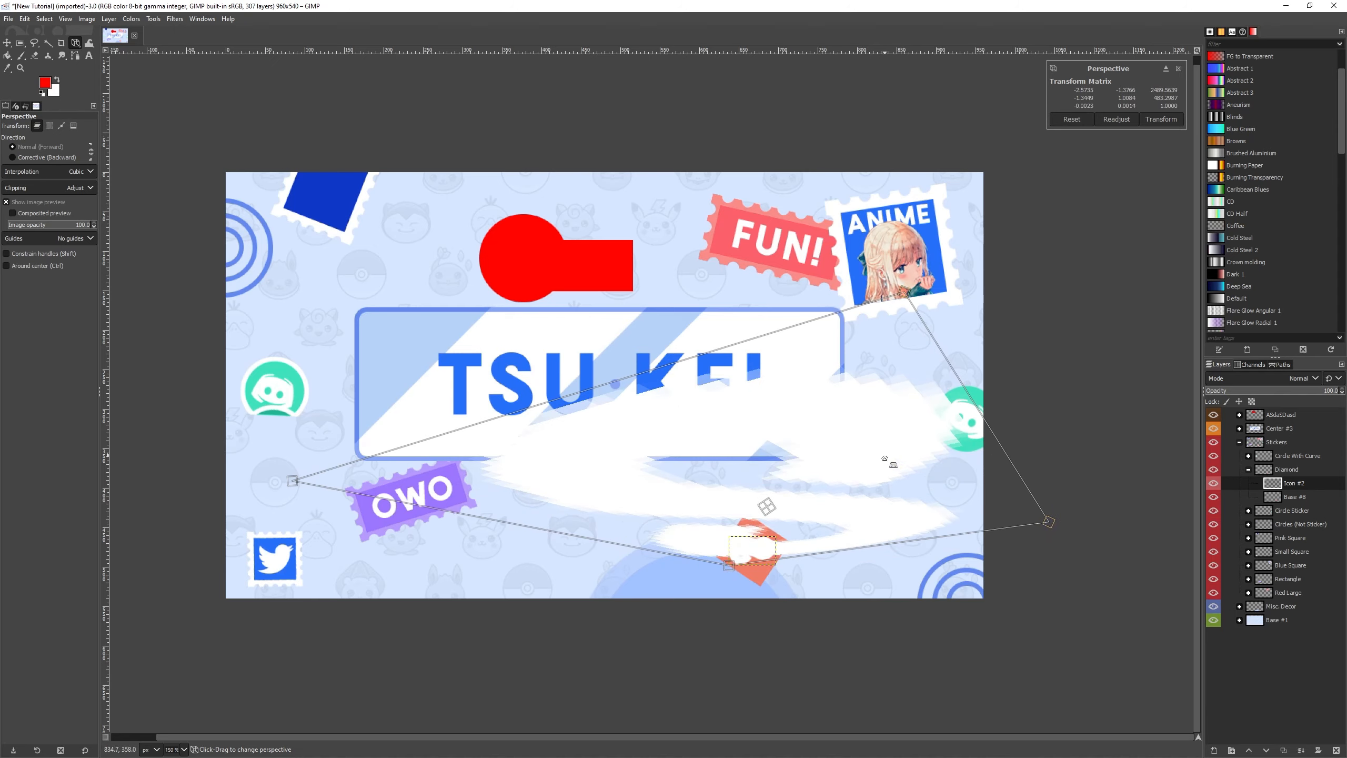
drag(887, 466, 847, 591)
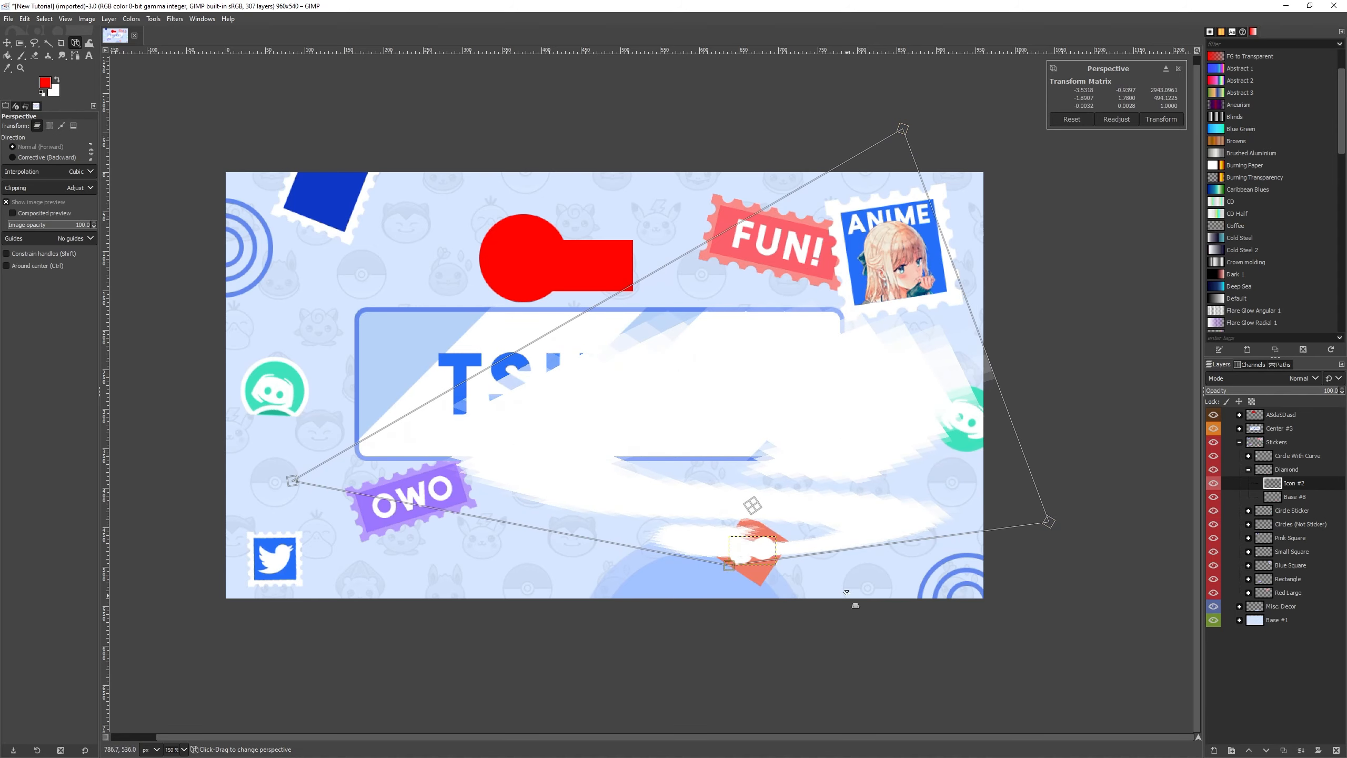
Undo all the perspective changes made to the Icon #2 layer
key(ctrl+z)
key(ctrl+z)
key(ctrl+z)
key(ctrl+z)
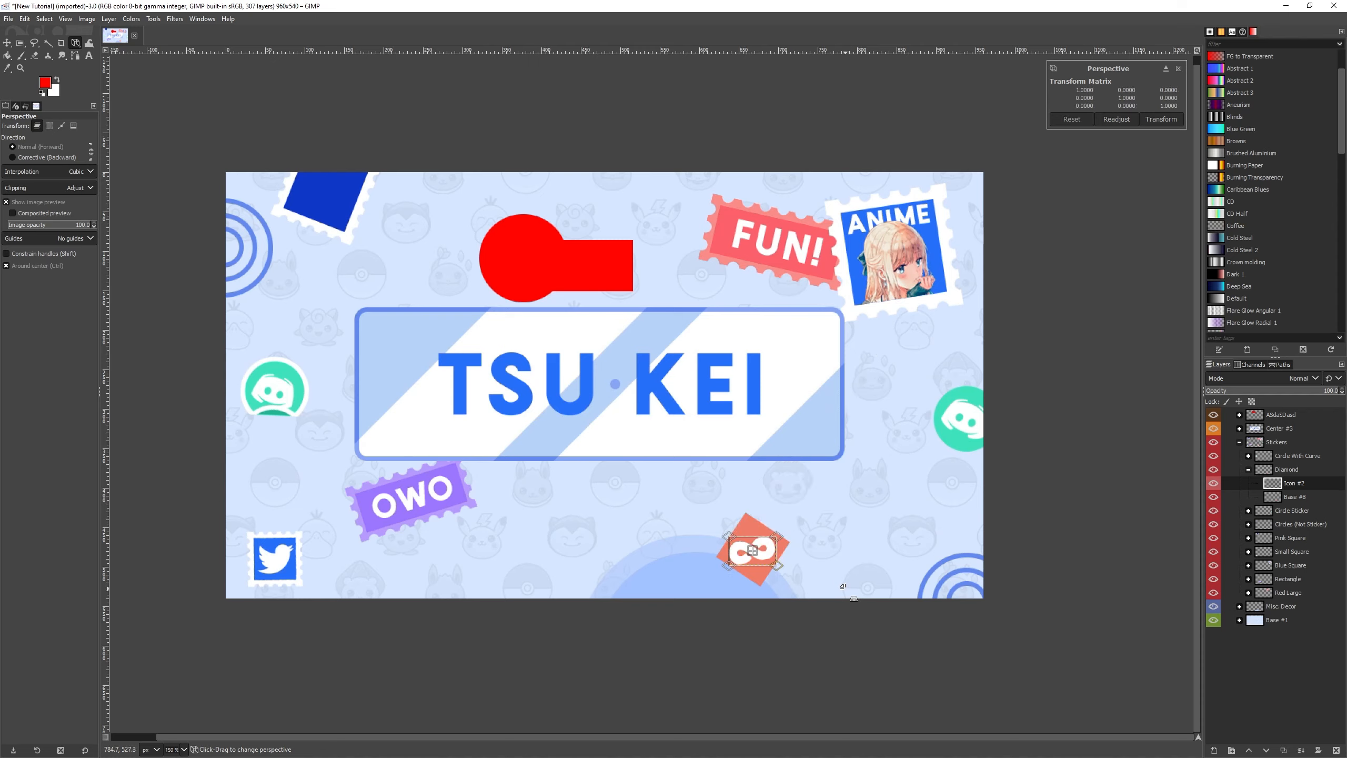
Try turning the infinity icon on the diamond sticker with the Rotate tool and undo the rotation
click(159, 20)
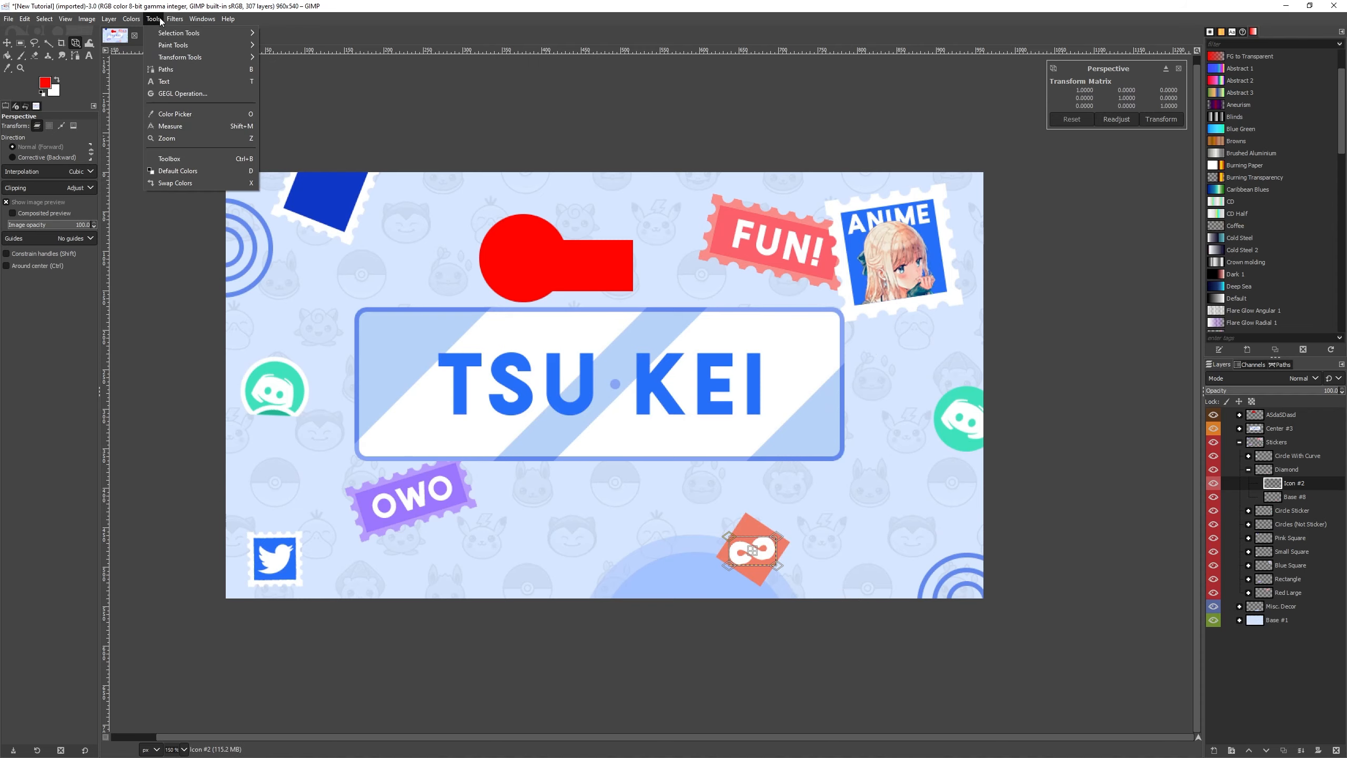
mouse_move(179, 57)
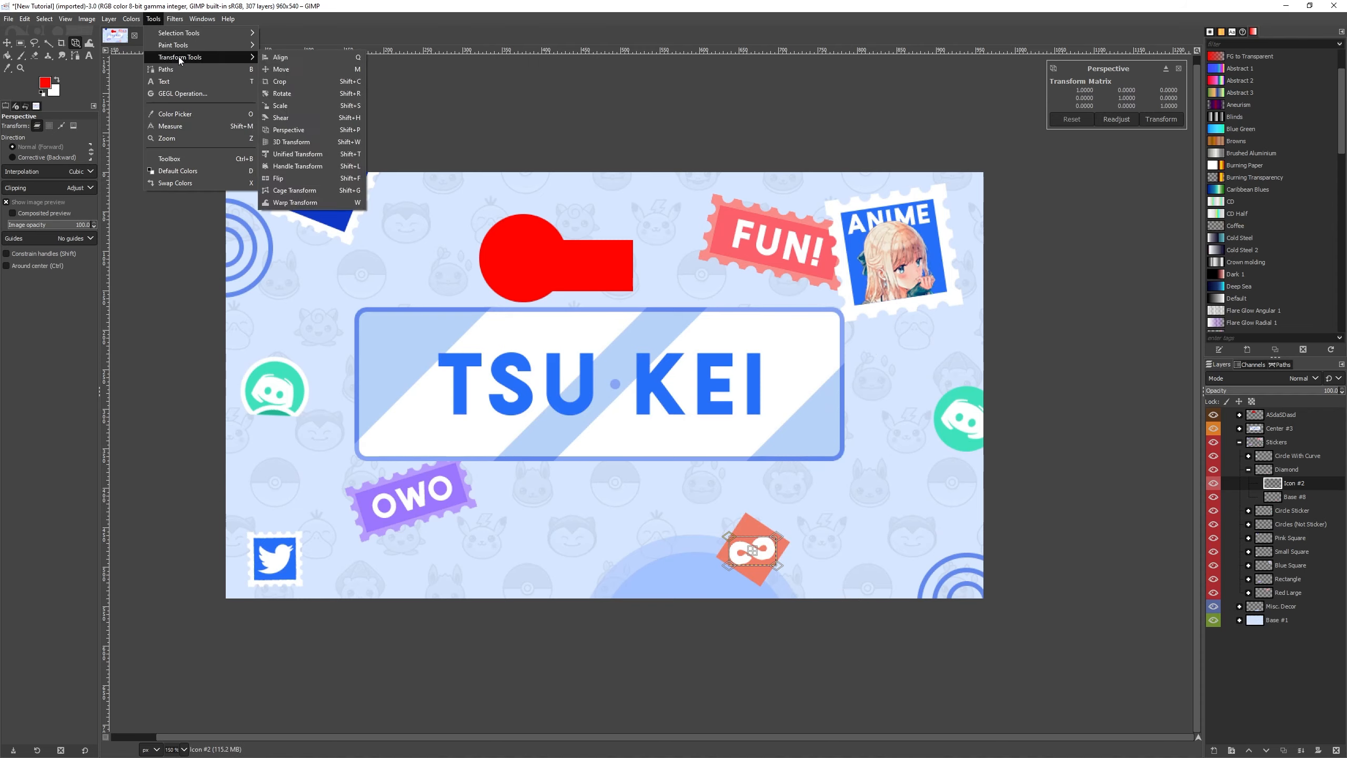
click(311, 95)
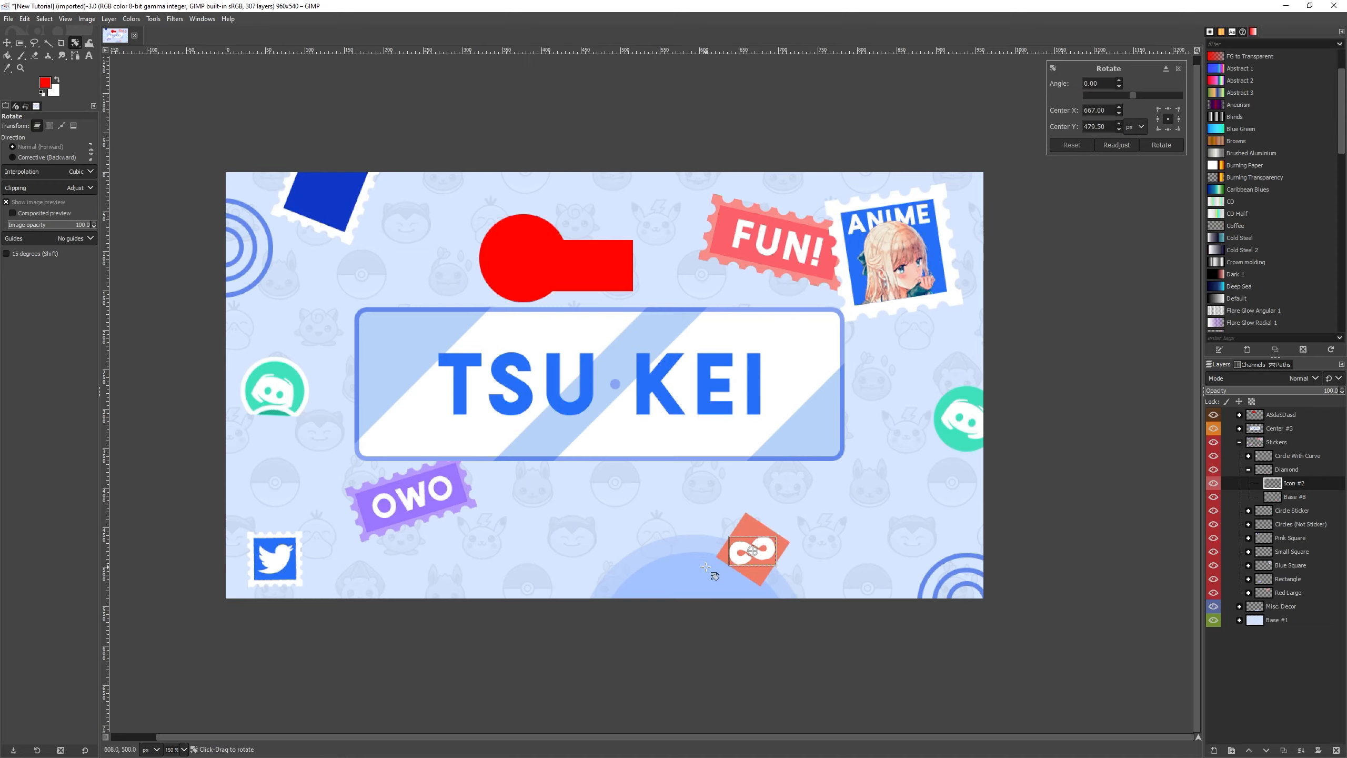
drag(775, 537, 765, 573)
key(ctrl+z)
Use the Move tool in Pick a layer or guide mode to shift the infinity icon, the red shape and the OWO lettering
click(153, 22)
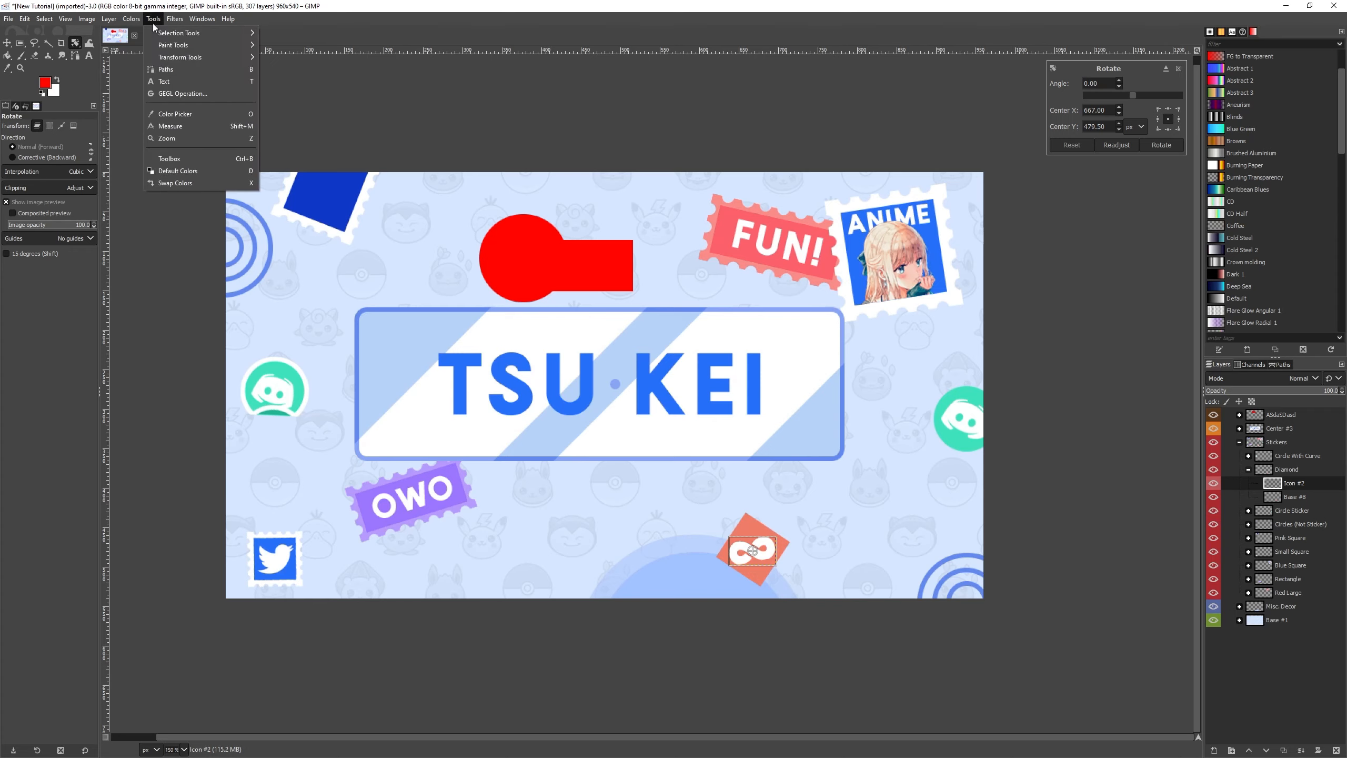
mouse_move(186, 59)
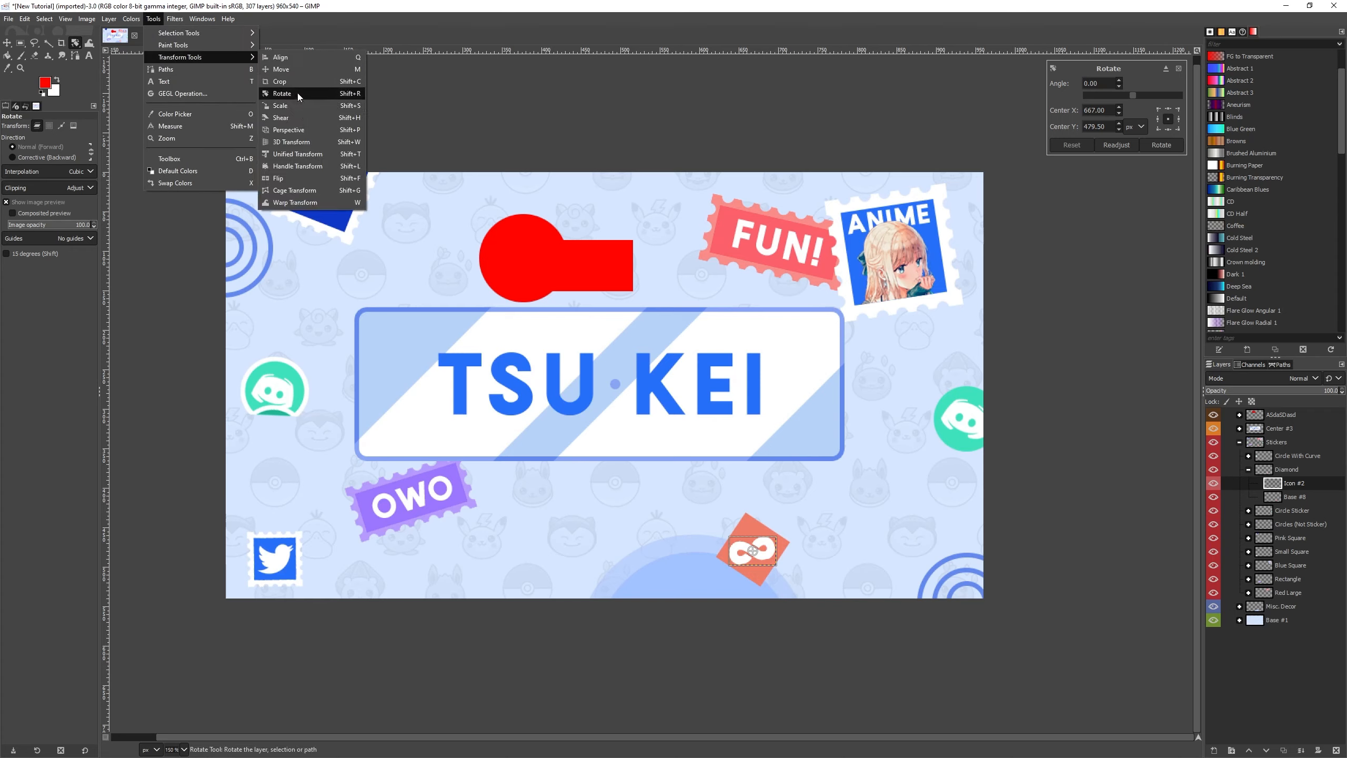
click(281, 70)
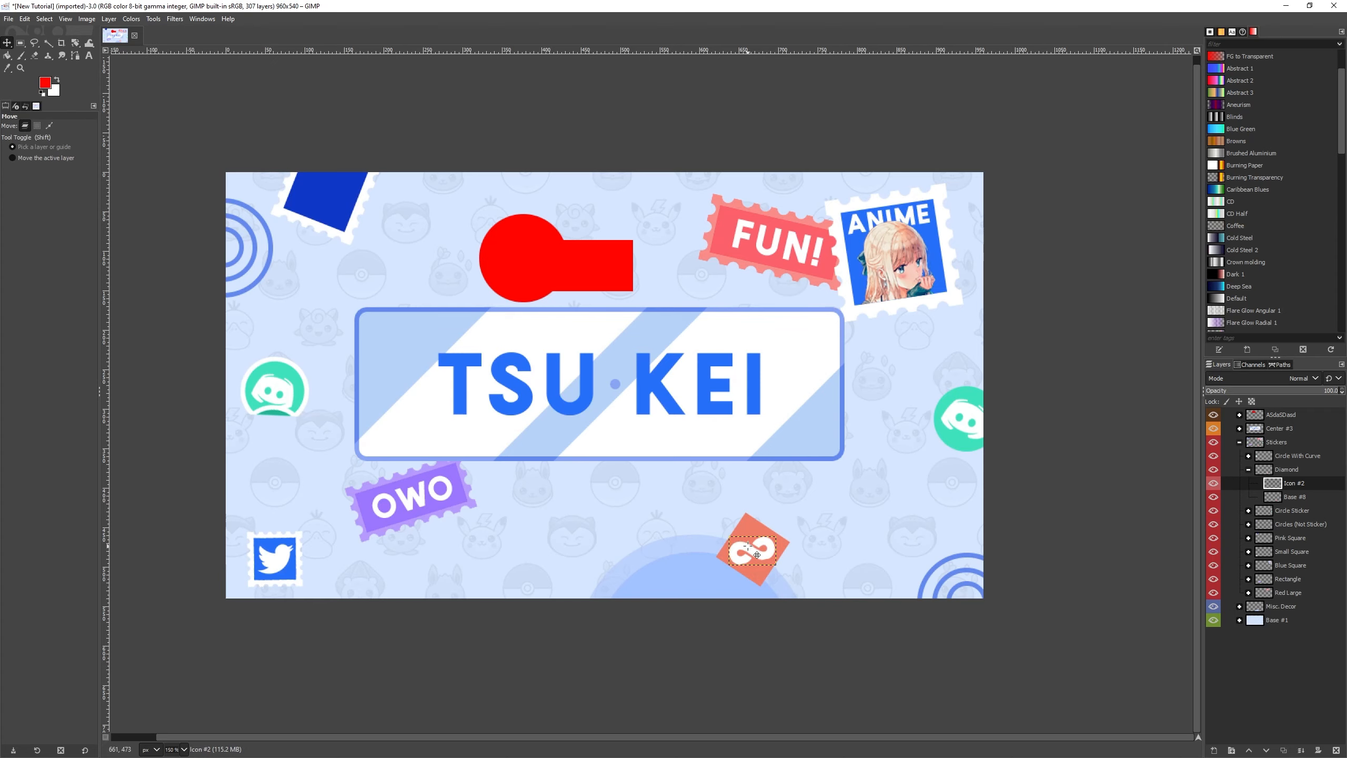
drag(756, 555, 337, 402)
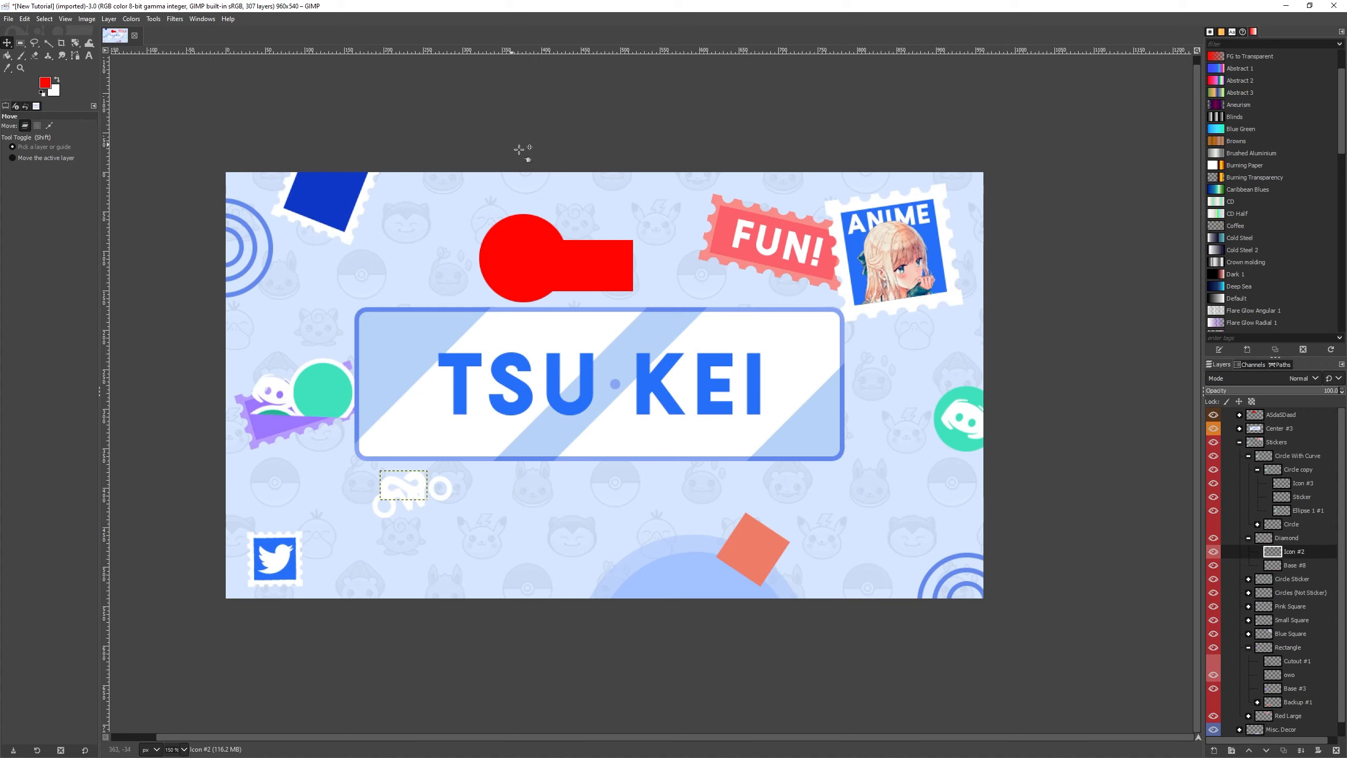
drag(528, 249, 487, 263)
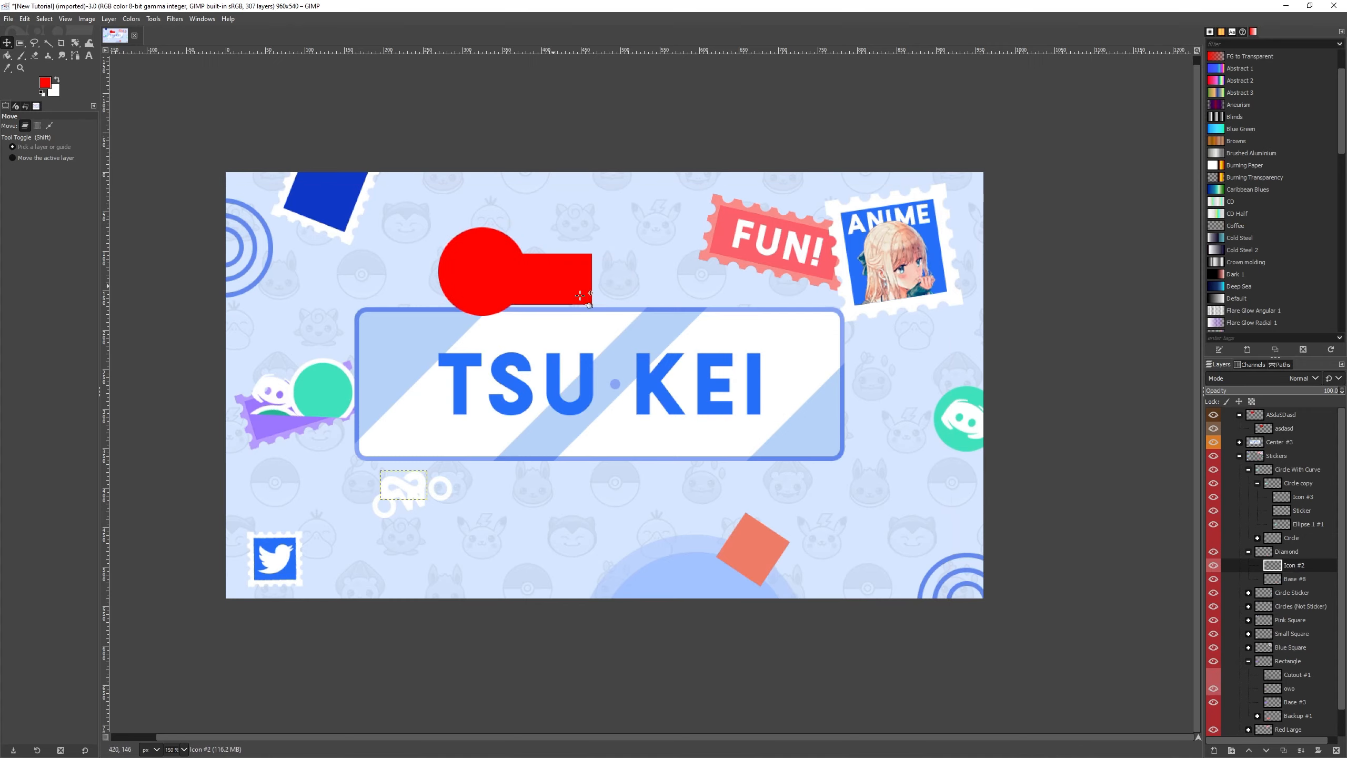
click(817, 500)
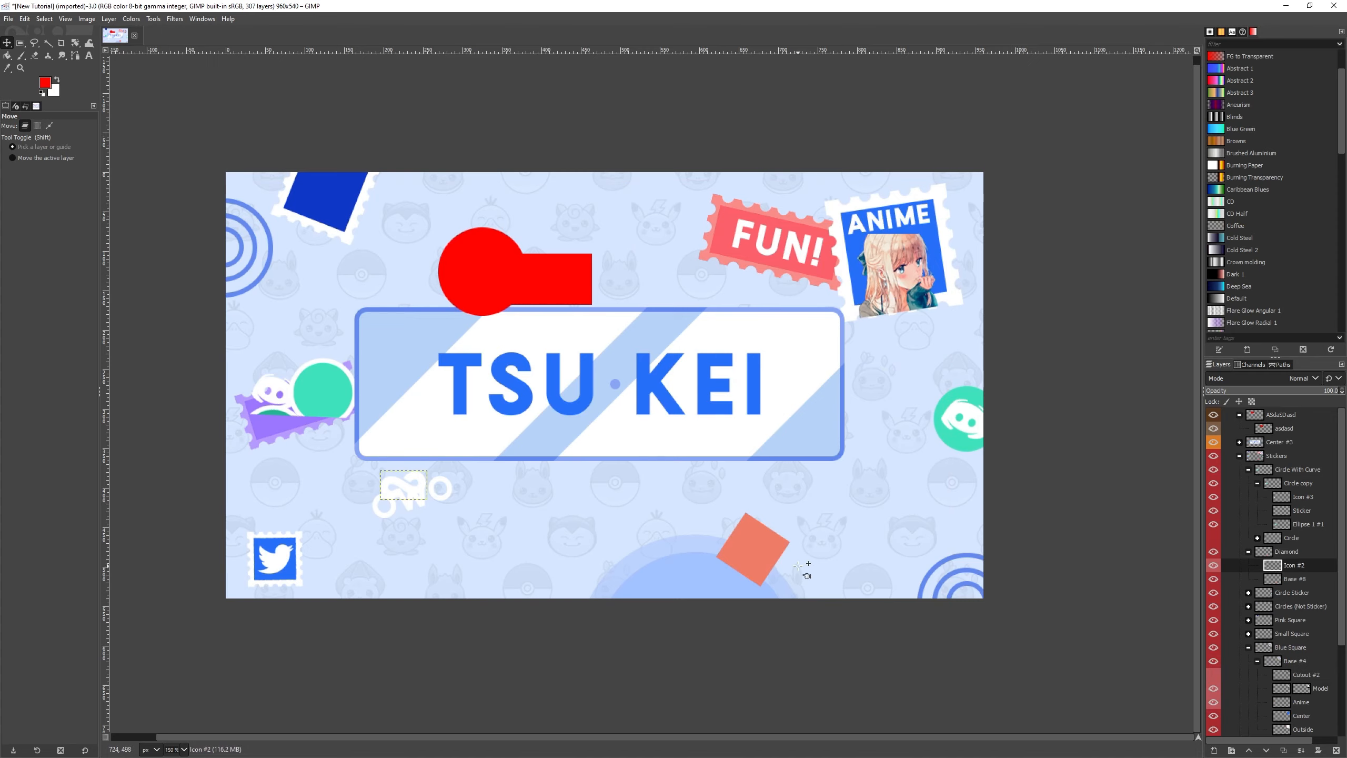
key(ctrl+z)
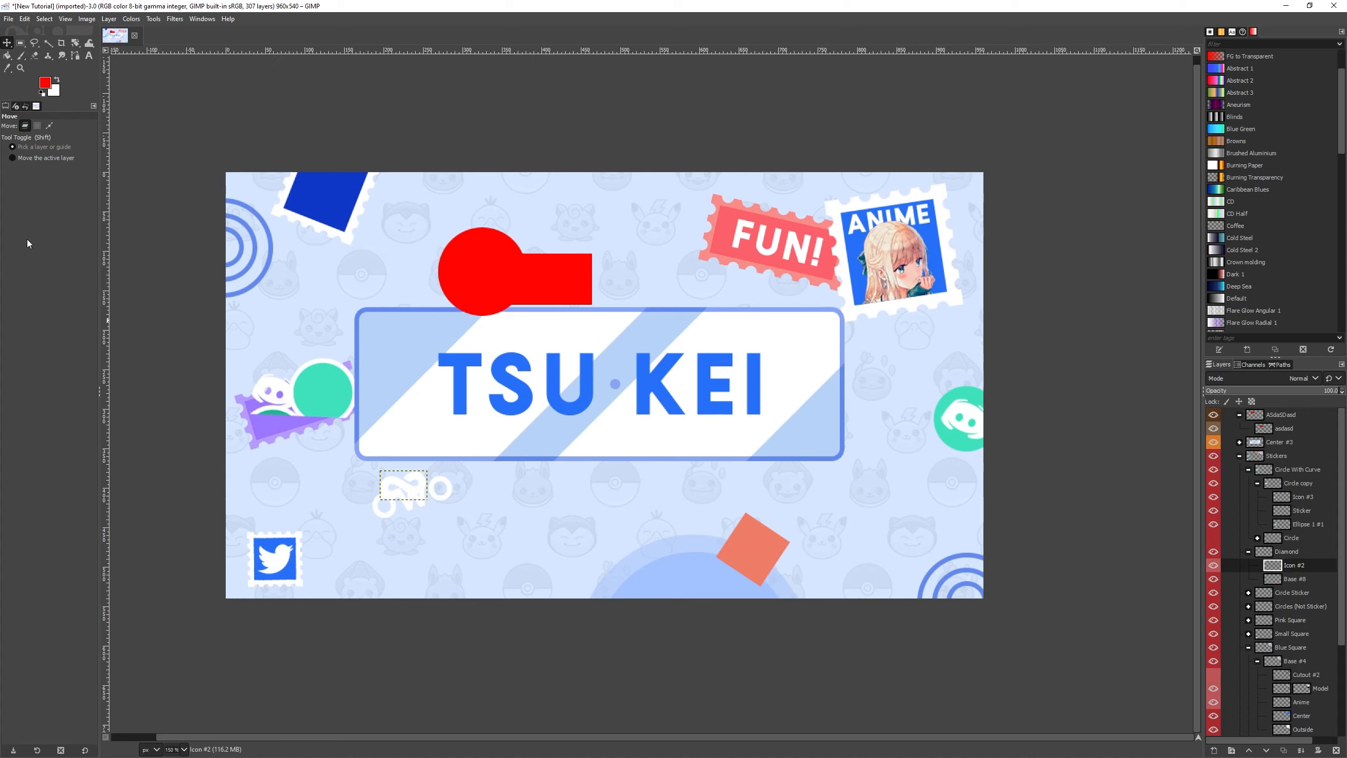
click(28, 149)
drag(388, 475, 307, 477)
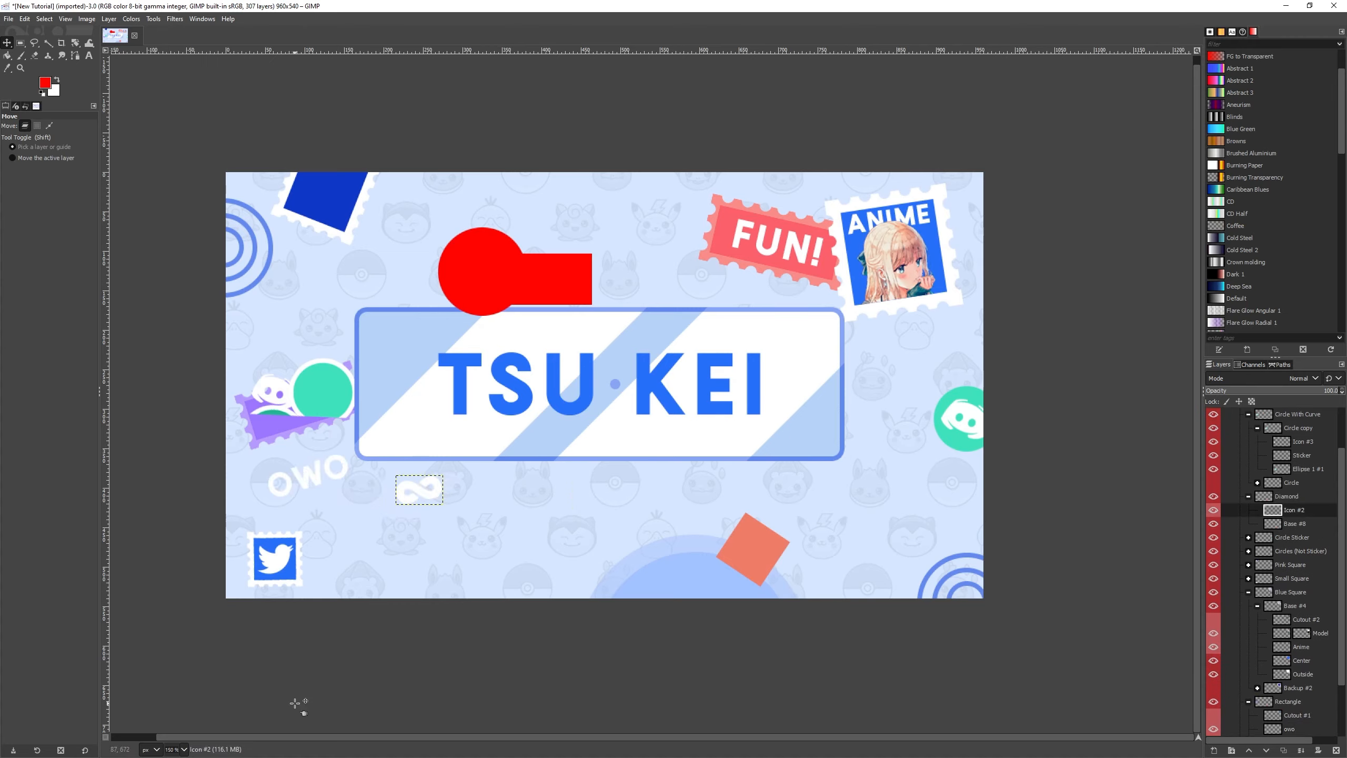
Set the Move tool to move the active layer and reposition the Icon #2 layer several times
click(21, 157)
drag(420, 496, 478, 501)
drag(317, 471, 382, 491)
drag(420, 538, 586, 515)
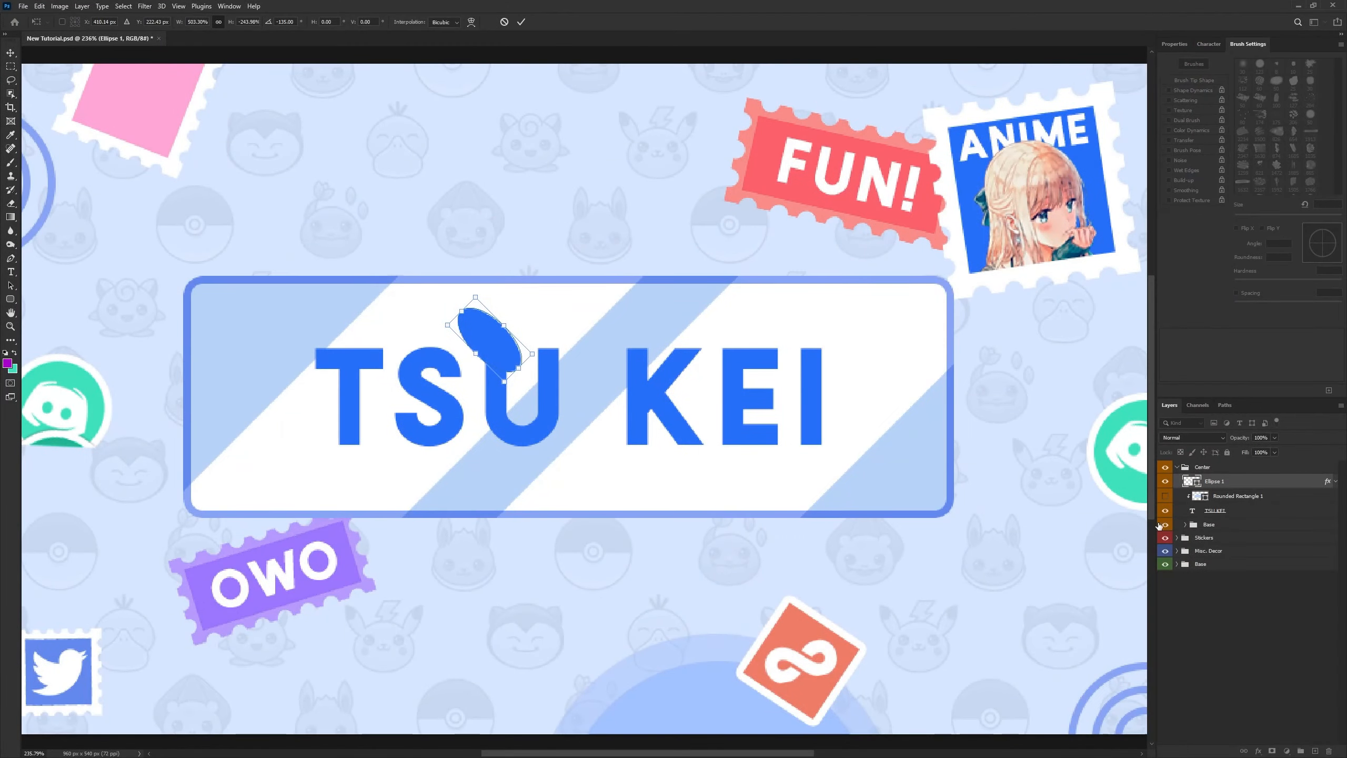
Switch to Photoshop, cancel the ellipse's free transform and open the blending options of the Ellipse 1 layer
scroll(617, 532, down, 3)
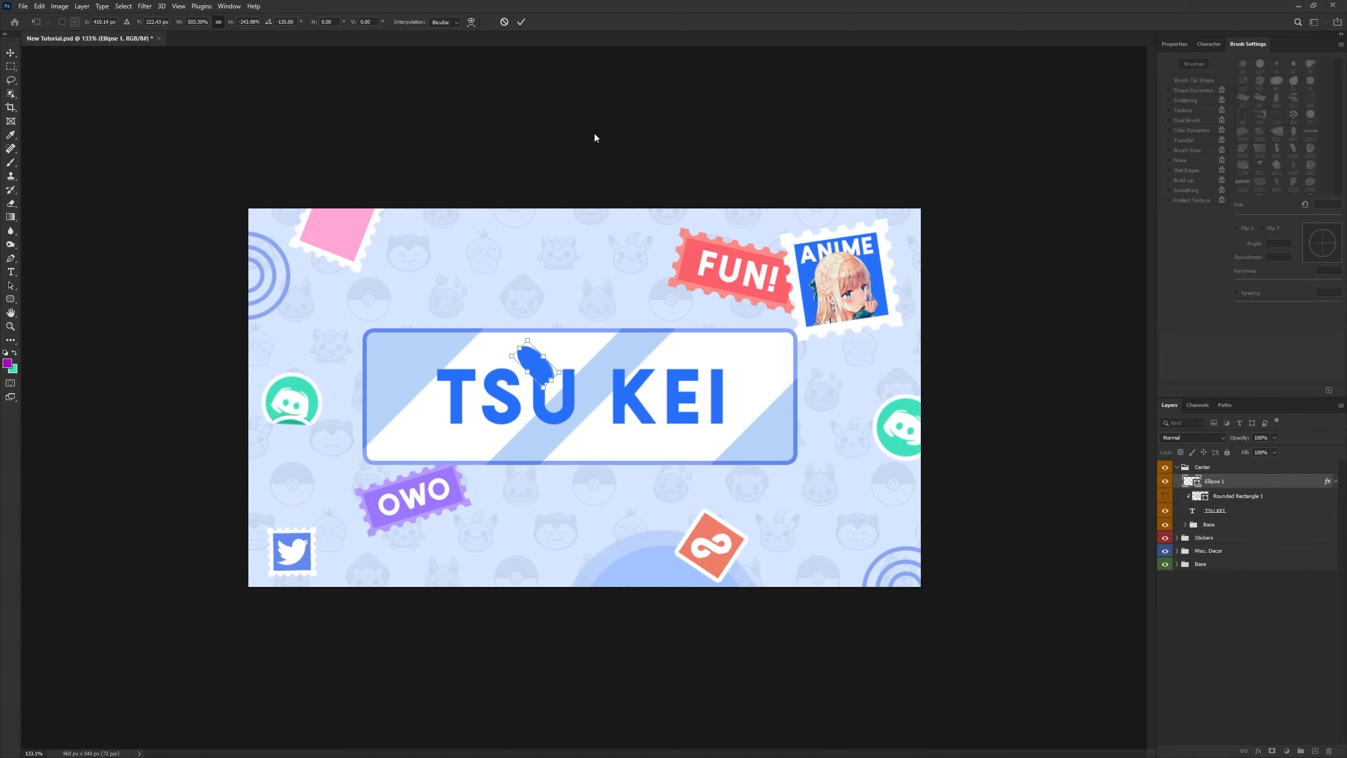
click(503, 21)
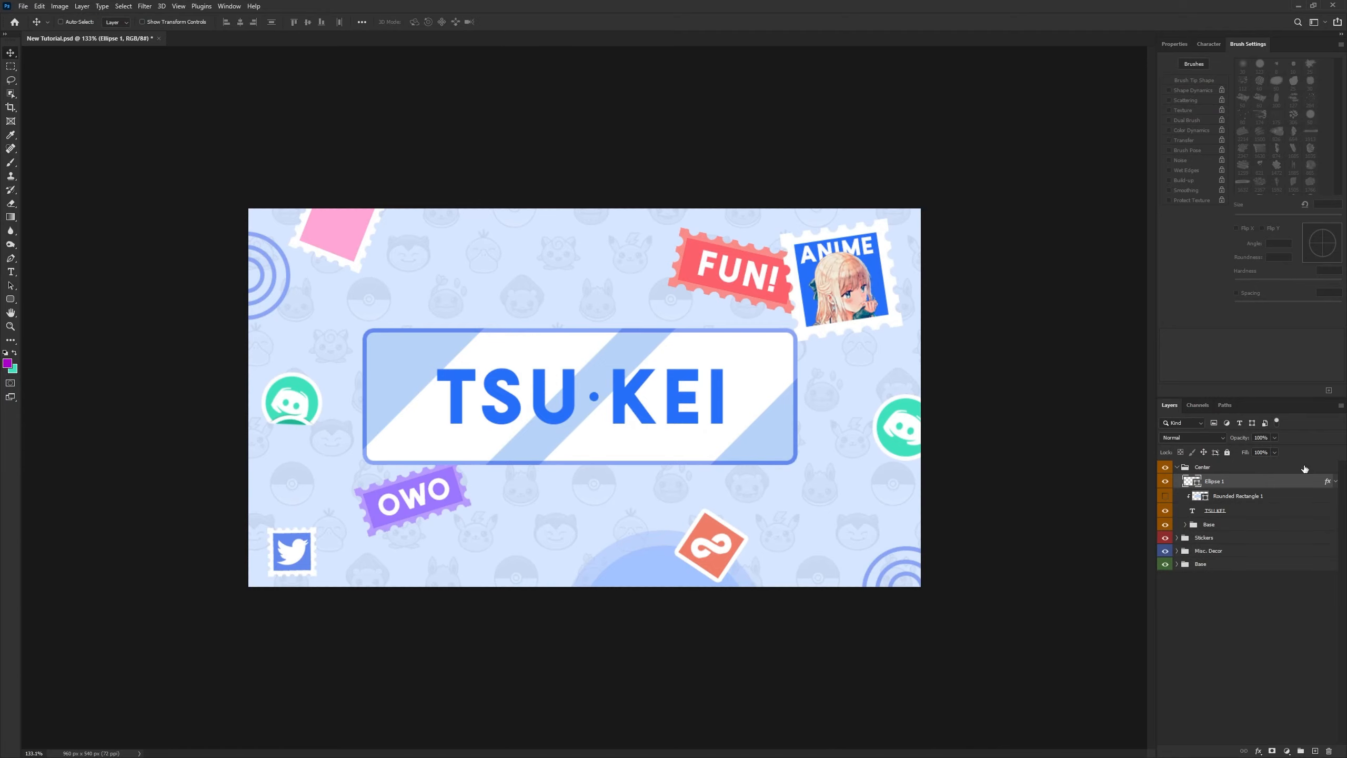
right_click(1224, 481)
click(1239, 51)
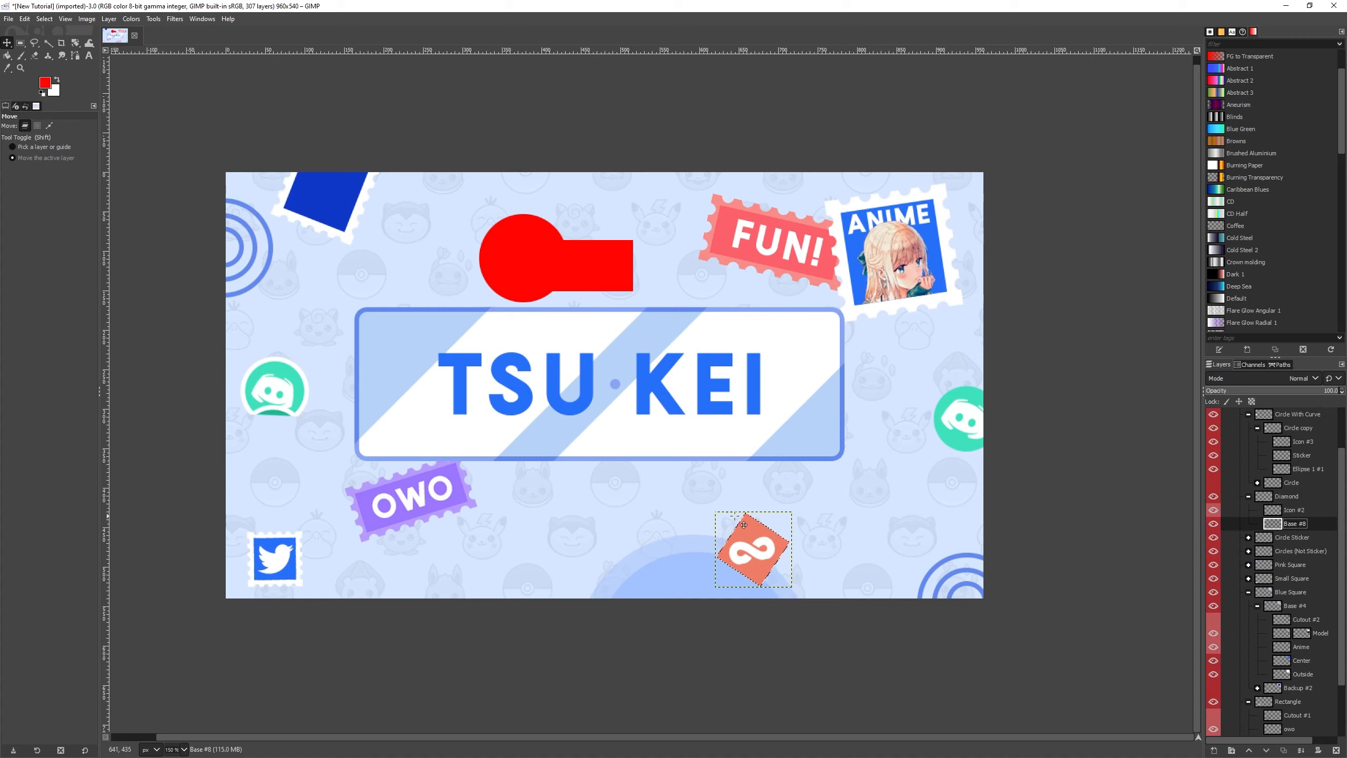
Switch to GIMP and stroke the diamond selection on Base #8 with a solid red line
click(24, 19)
click(58, 255)
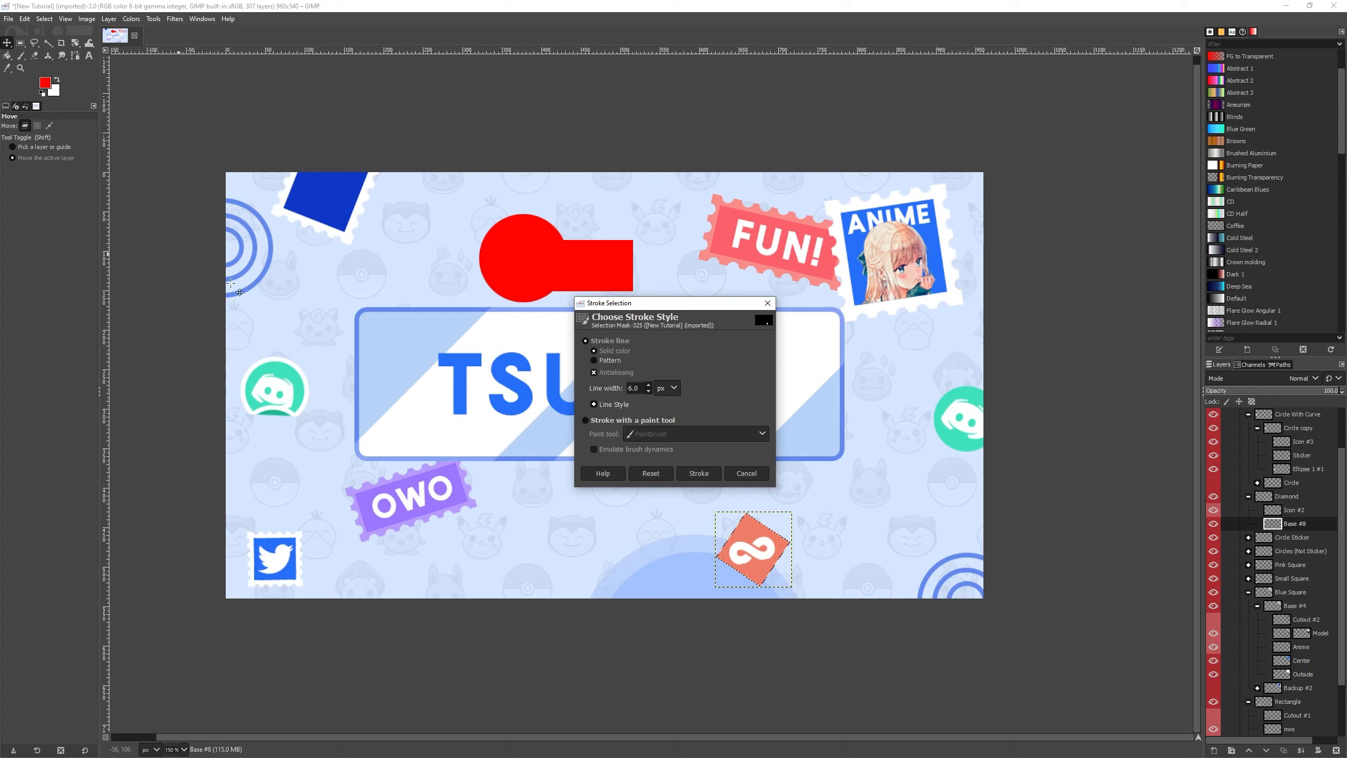
drag(640, 388, 608, 389)
click(686, 470)
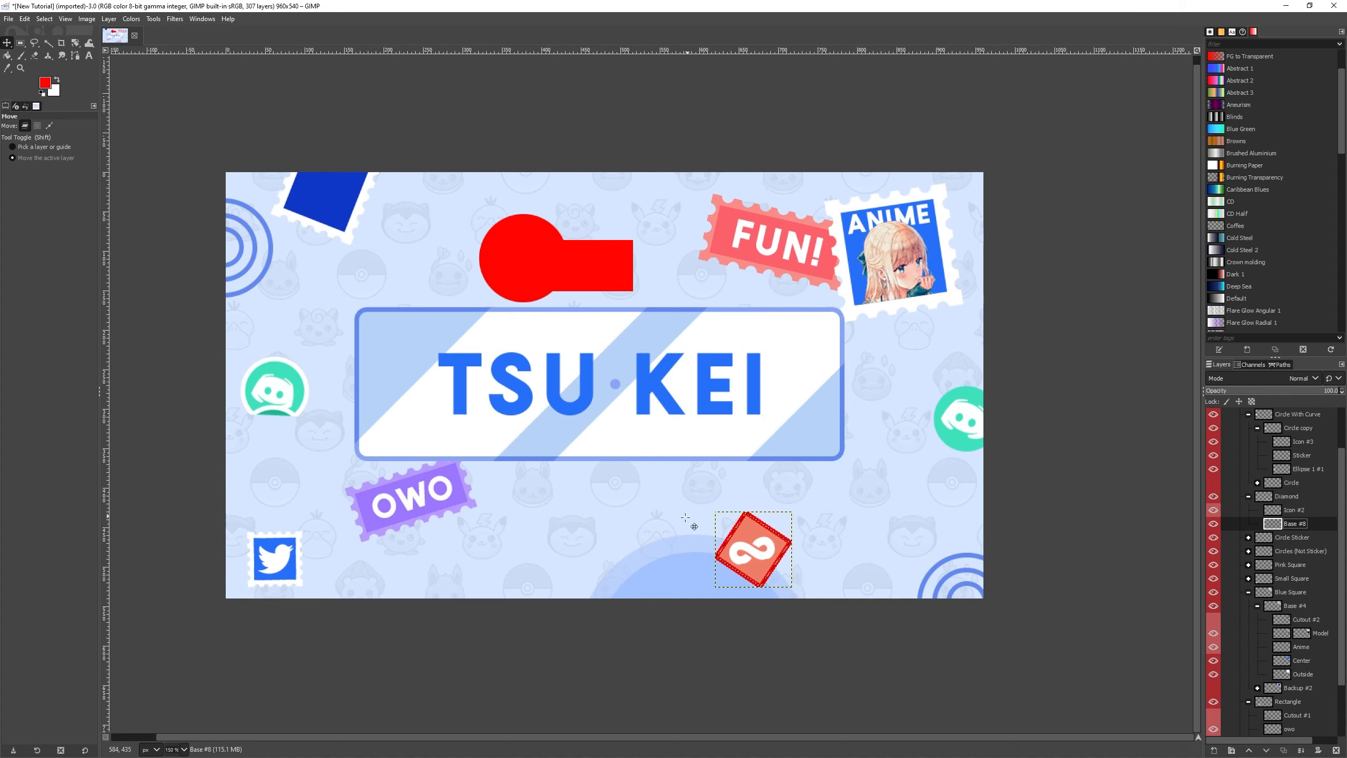
Try moving the stroked diamond base away from its icon and undo the move
mouse_move(753, 551)
mouse_down()
mouse_move(631, 510)
mouse_move(744, 550)
mouse_up()
key(ctrl+z)
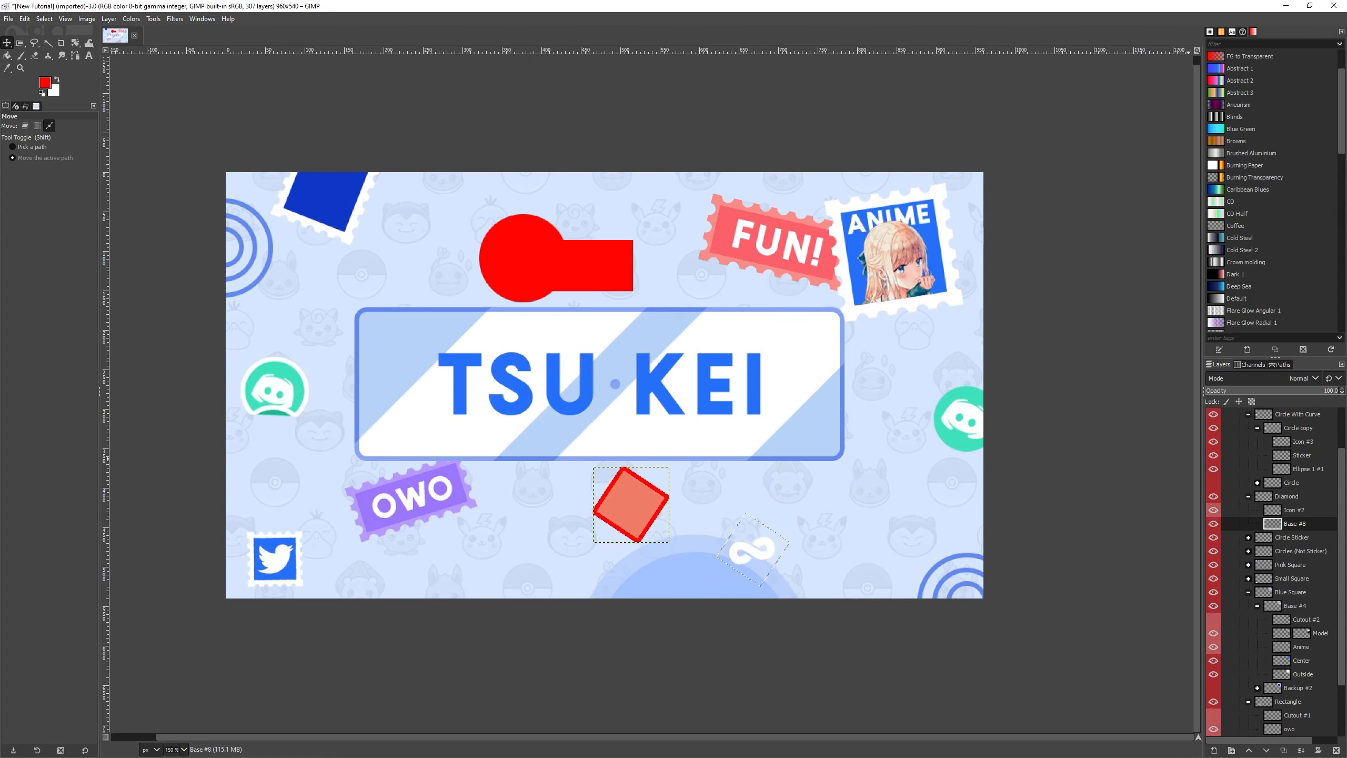
key(ctrl+y)
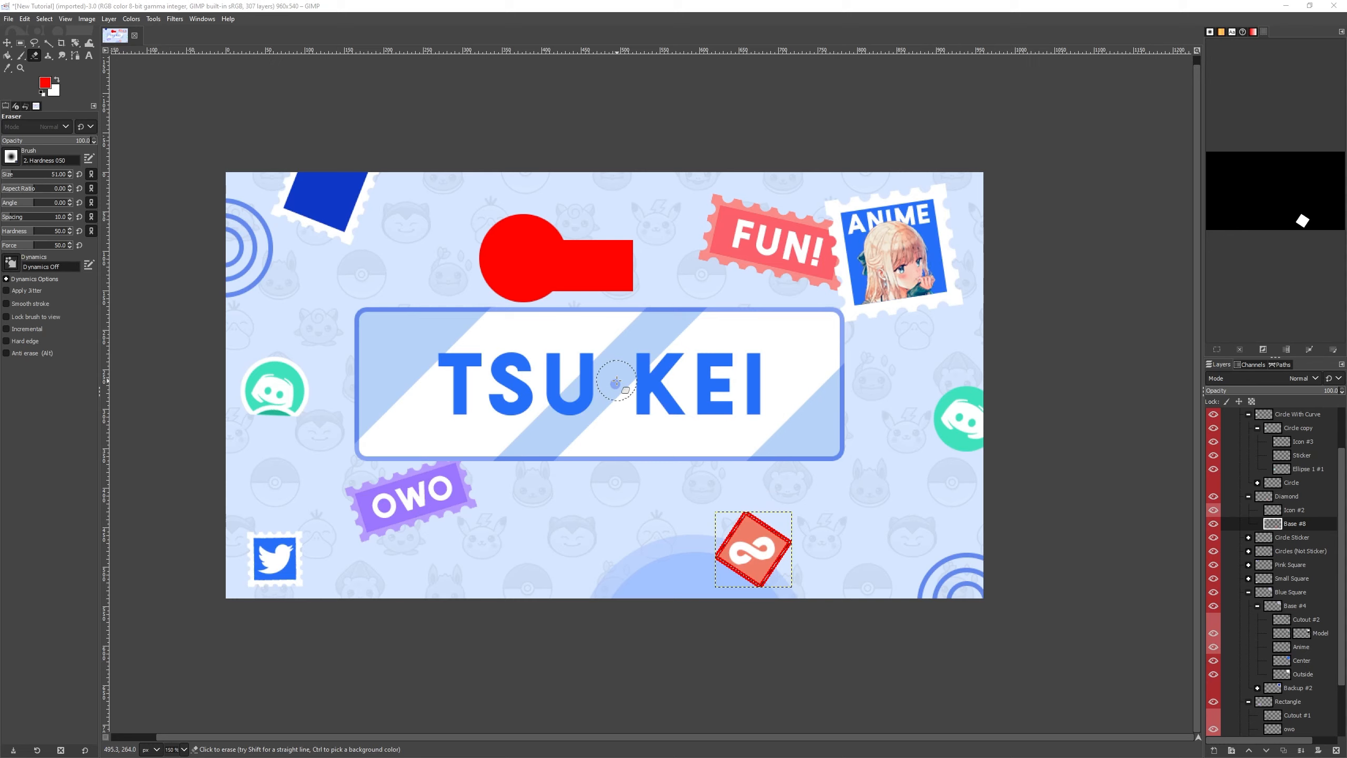
Cut the selected diamond area from Base #8, undo the cut, and remove the area with the Eraser instead
click(24, 18)
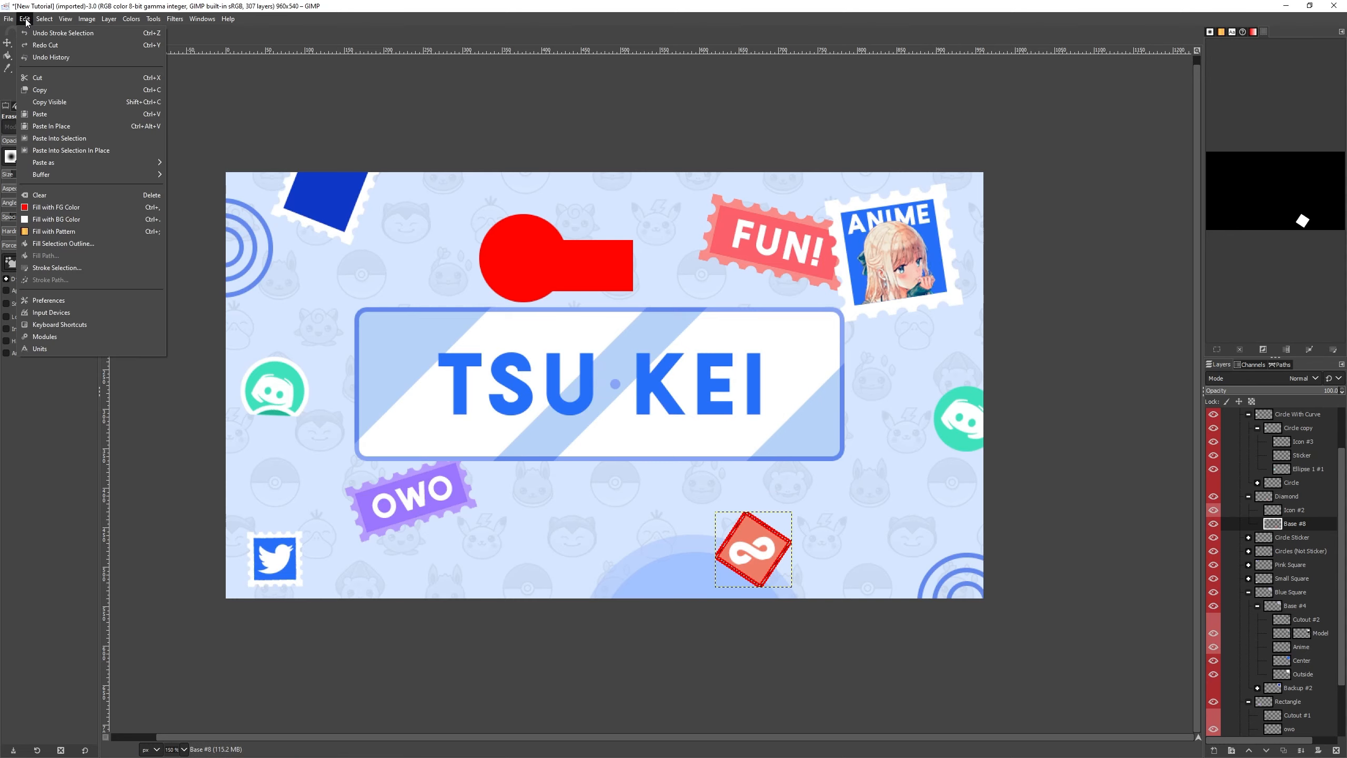
click(46, 78)
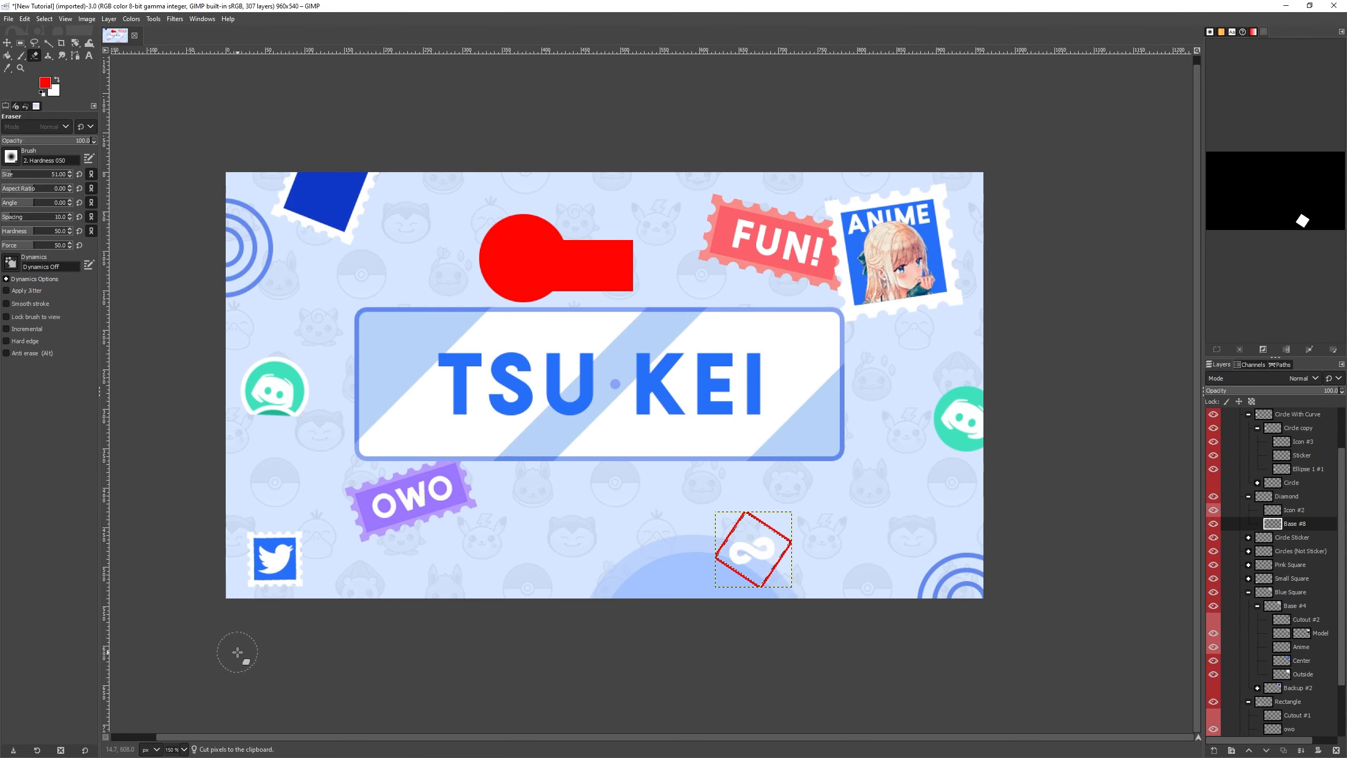
key(ctrl+z)
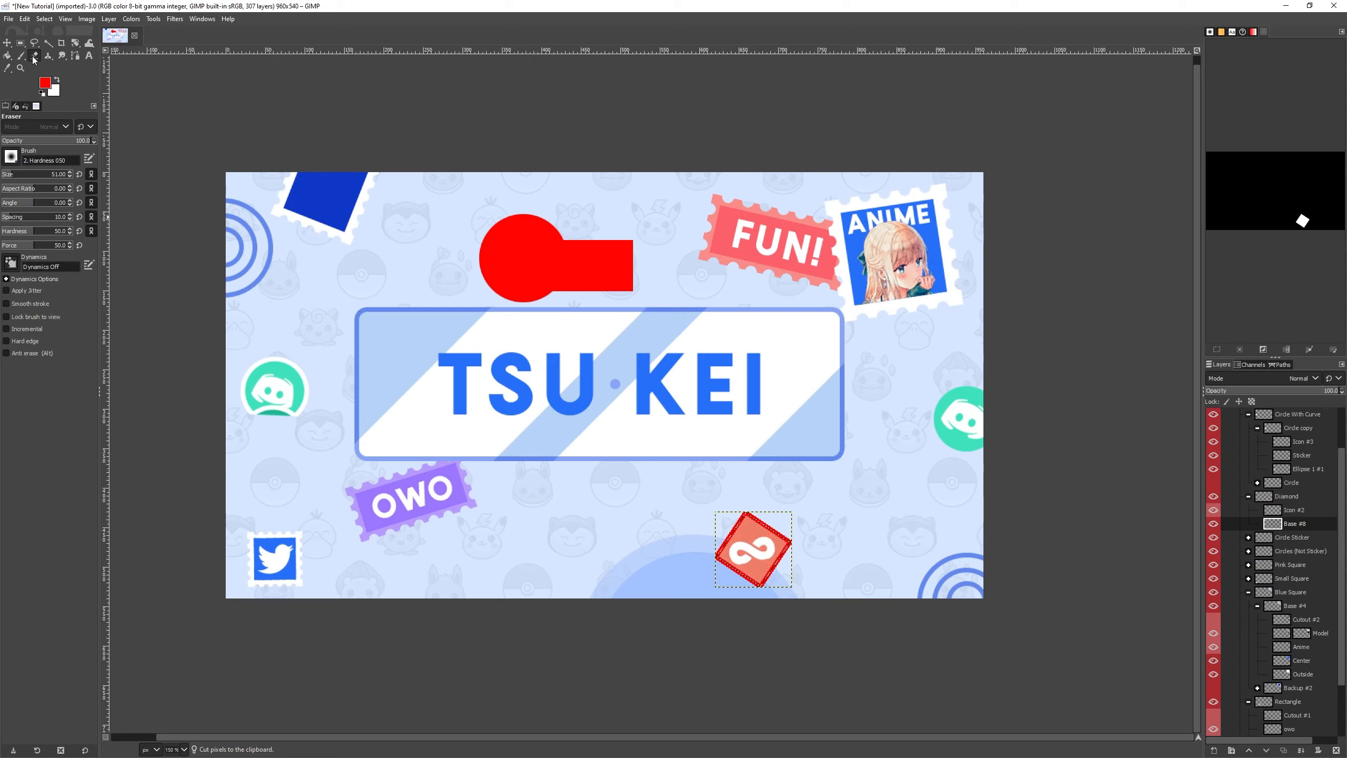
mouse_move(745, 528)
mouse_down()
mouse_move(710, 576)
mouse_move(599, 620)
mouse_move(915, 564)
mouse_move(710, 527)
mouse_move(768, 514)
mouse_move(797, 474)
mouse_up()
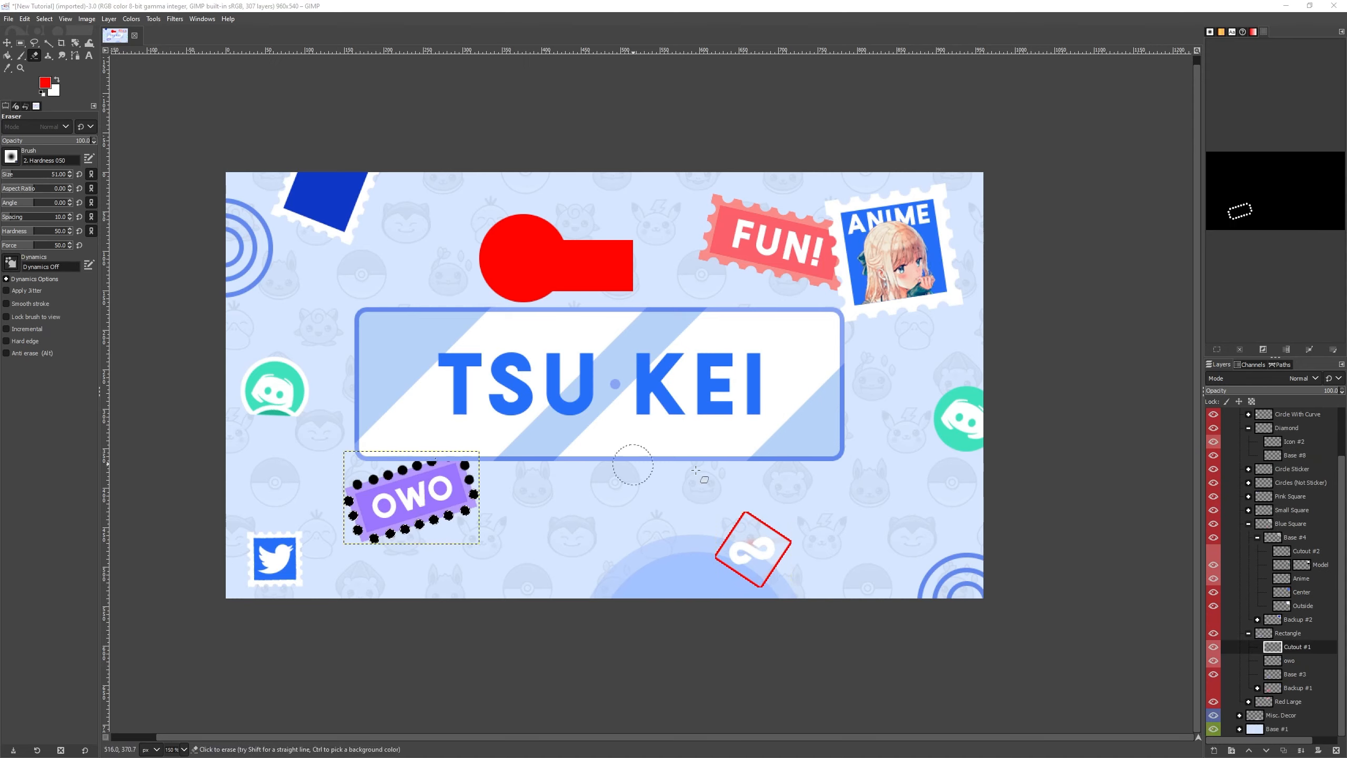
Select the opaque area of the Cutout #1 layer and erase its black dots around the OWO sticker's border
right_click(1295, 646)
click(1237, 602)
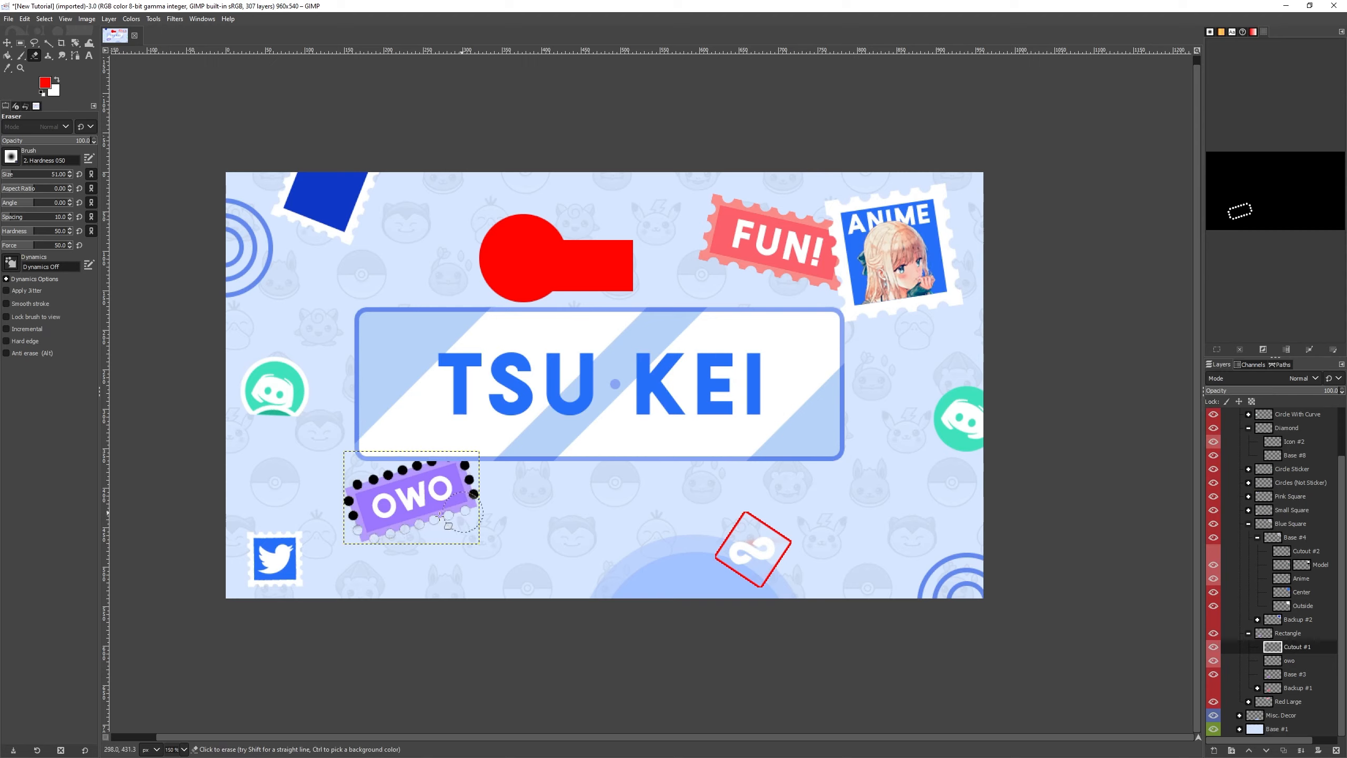
mouse_move(463, 512)
mouse_down()
mouse_move(360, 481)
mouse_move(354, 522)
mouse_up()
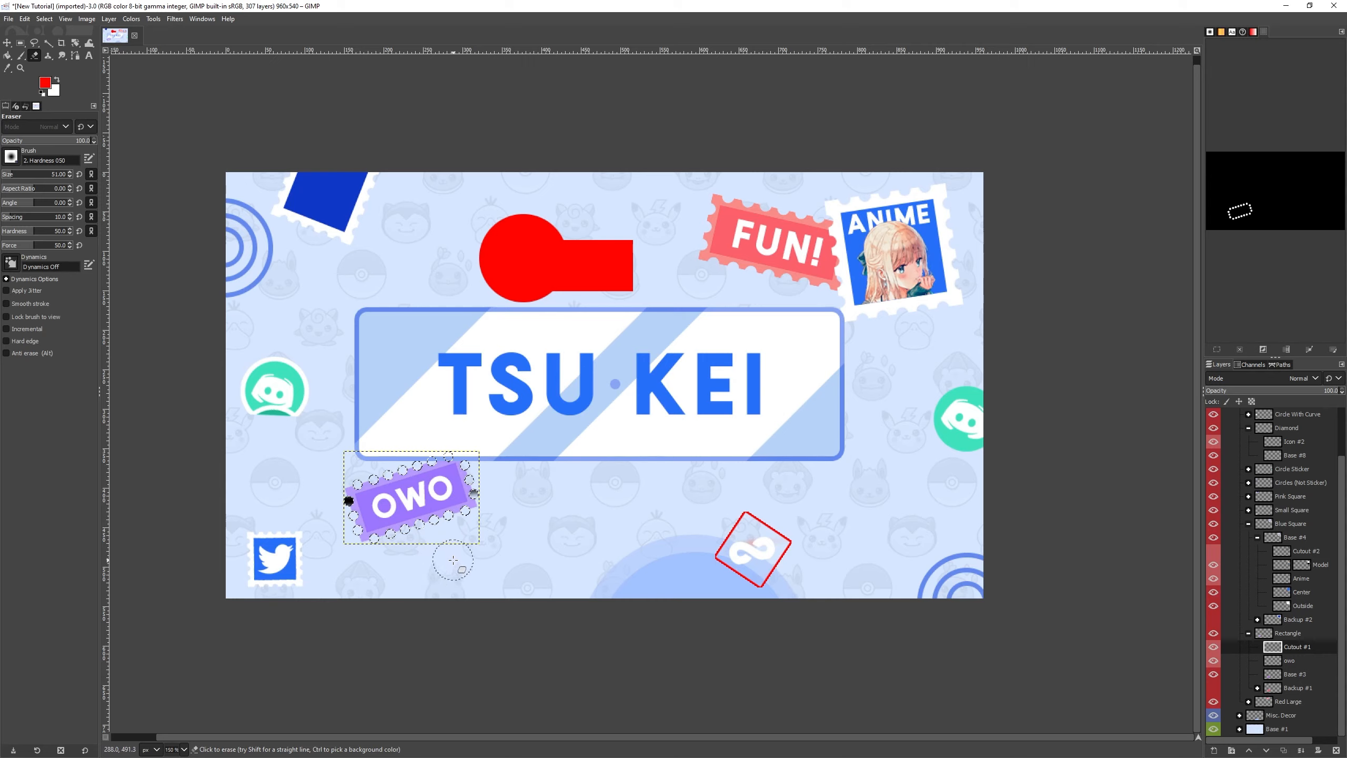
Undo the last erasing on Cutout #1, hide Base #3, and show the Backup #1 group instead
key(ctrl+z)
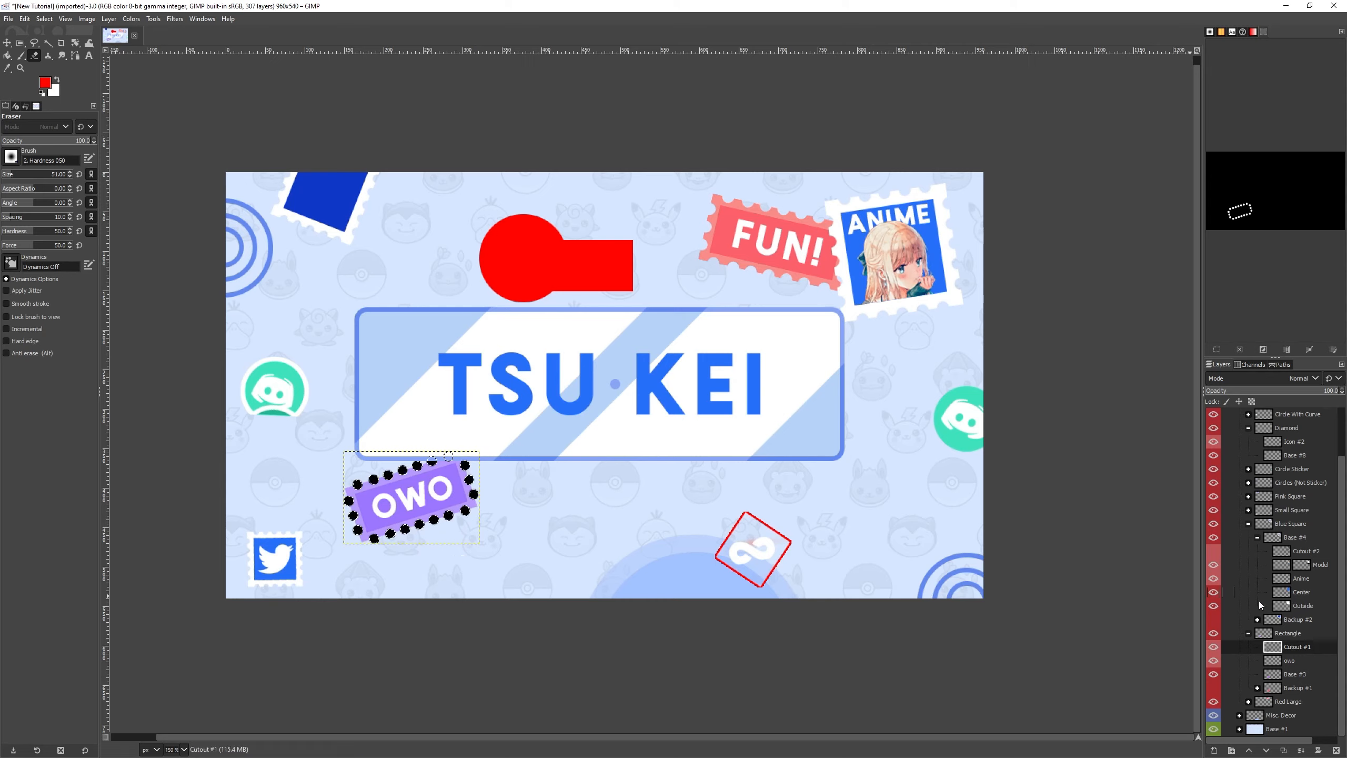
click(1292, 685)
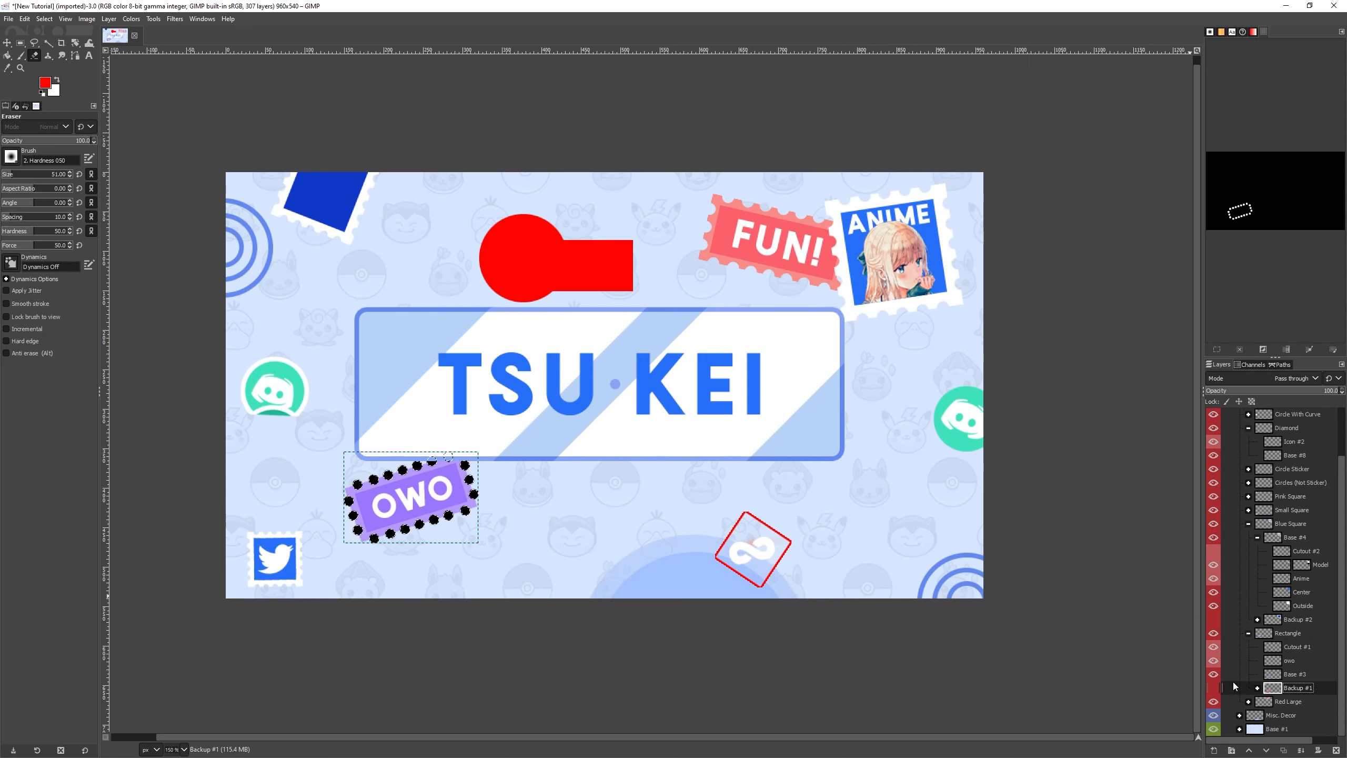
click(1215, 675)
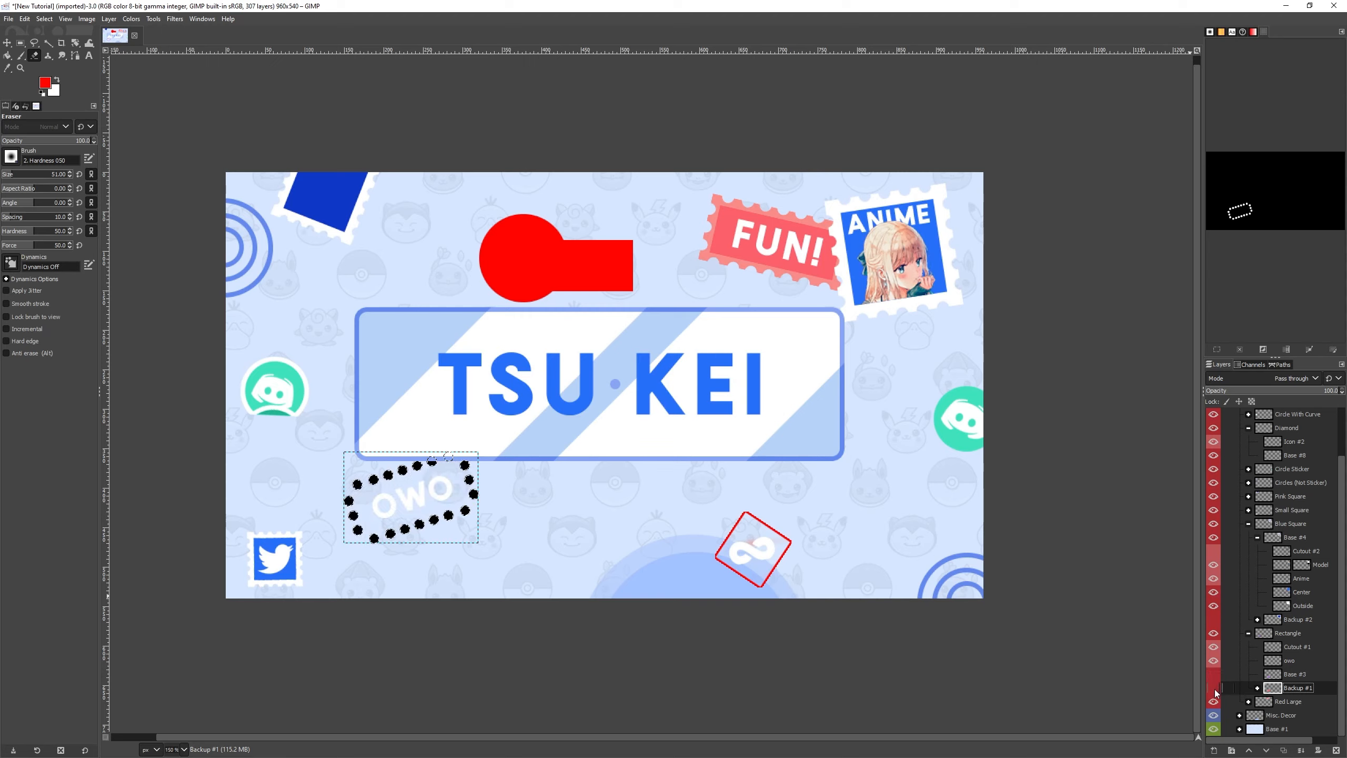
click(1214, 687)
Merge the Backup #1 layer group into one layer and cut the selected dot areas out of it
right_click(1290, 689)
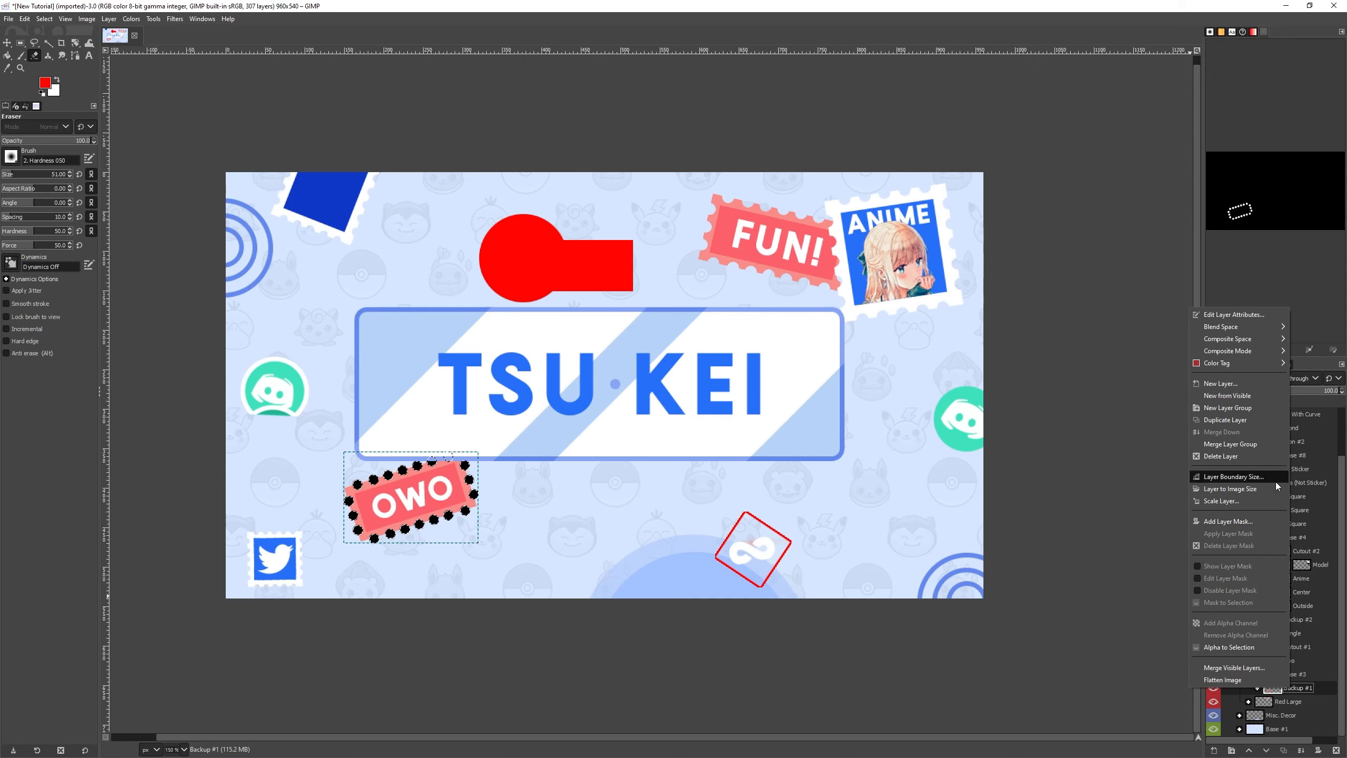
click(1256, 446)
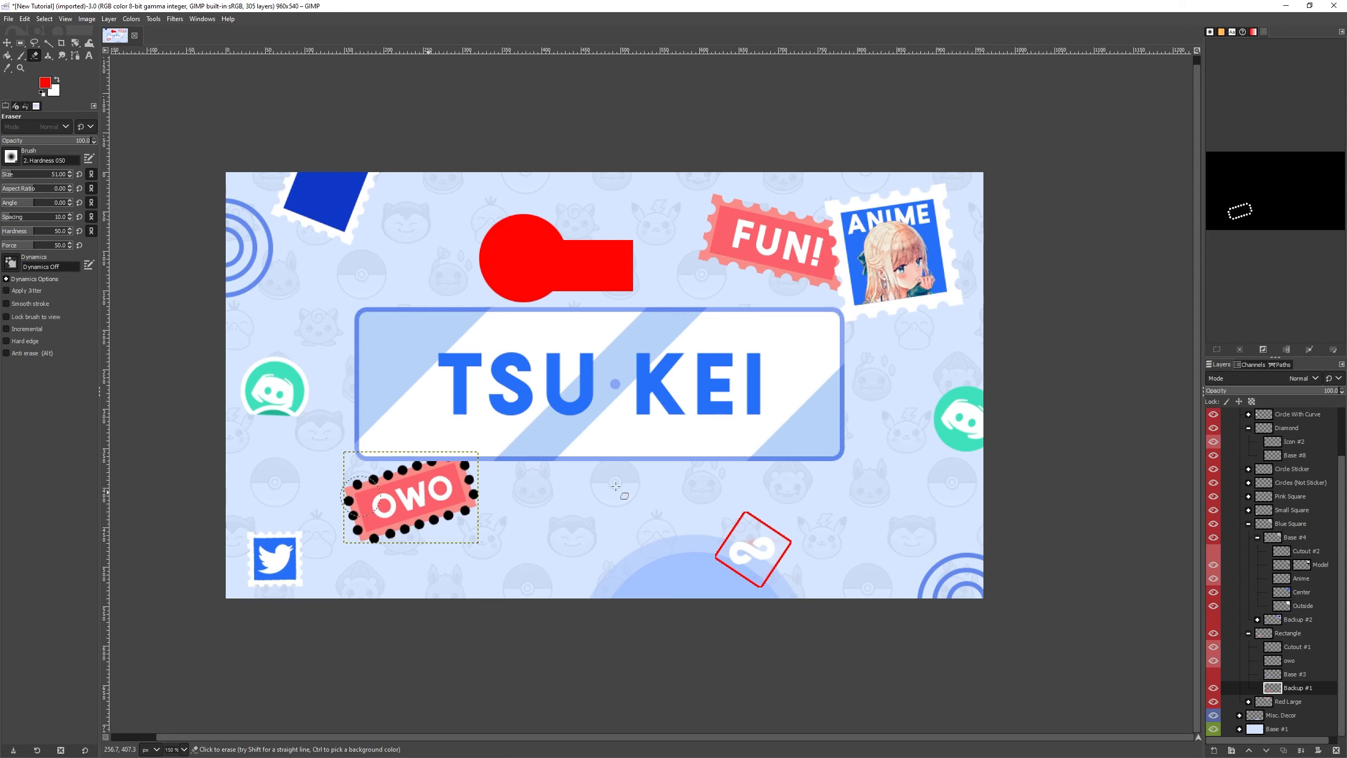
click(25, 18)
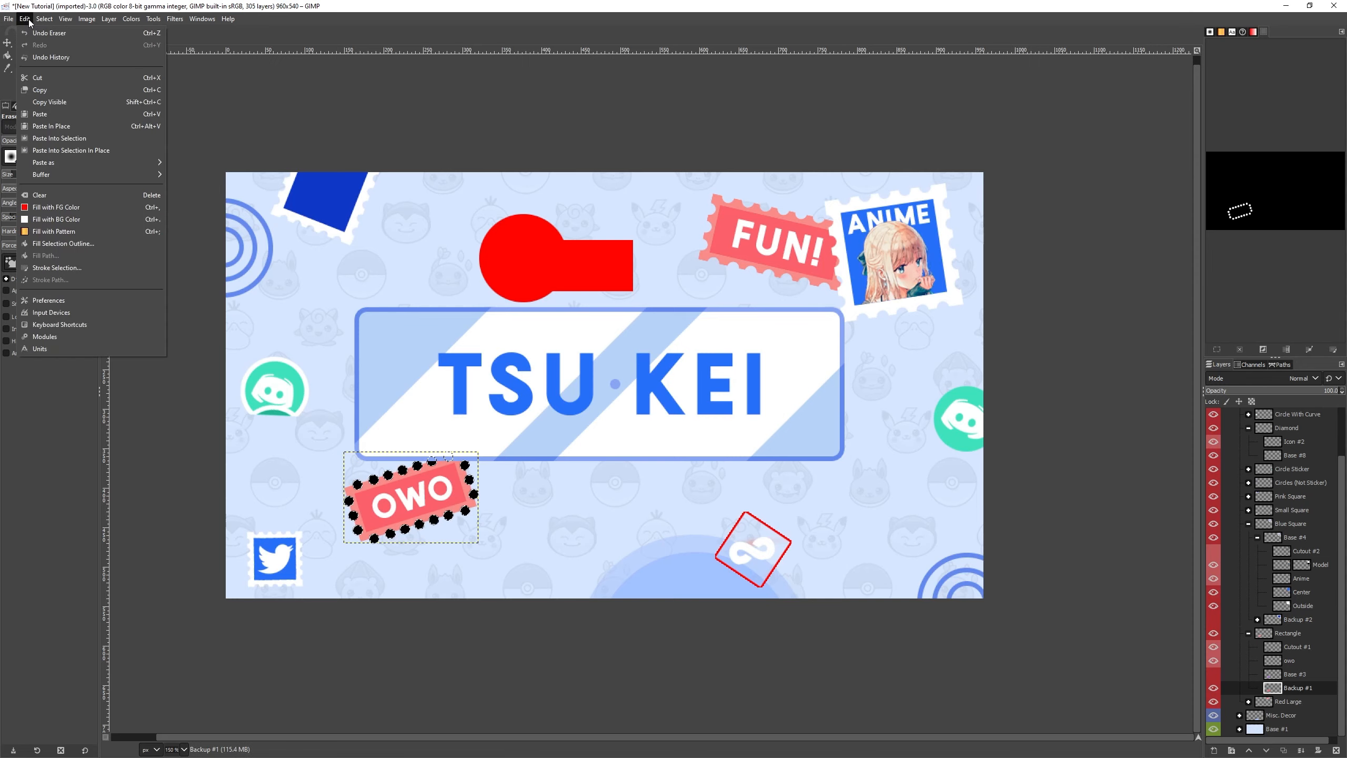
click(57, 82)
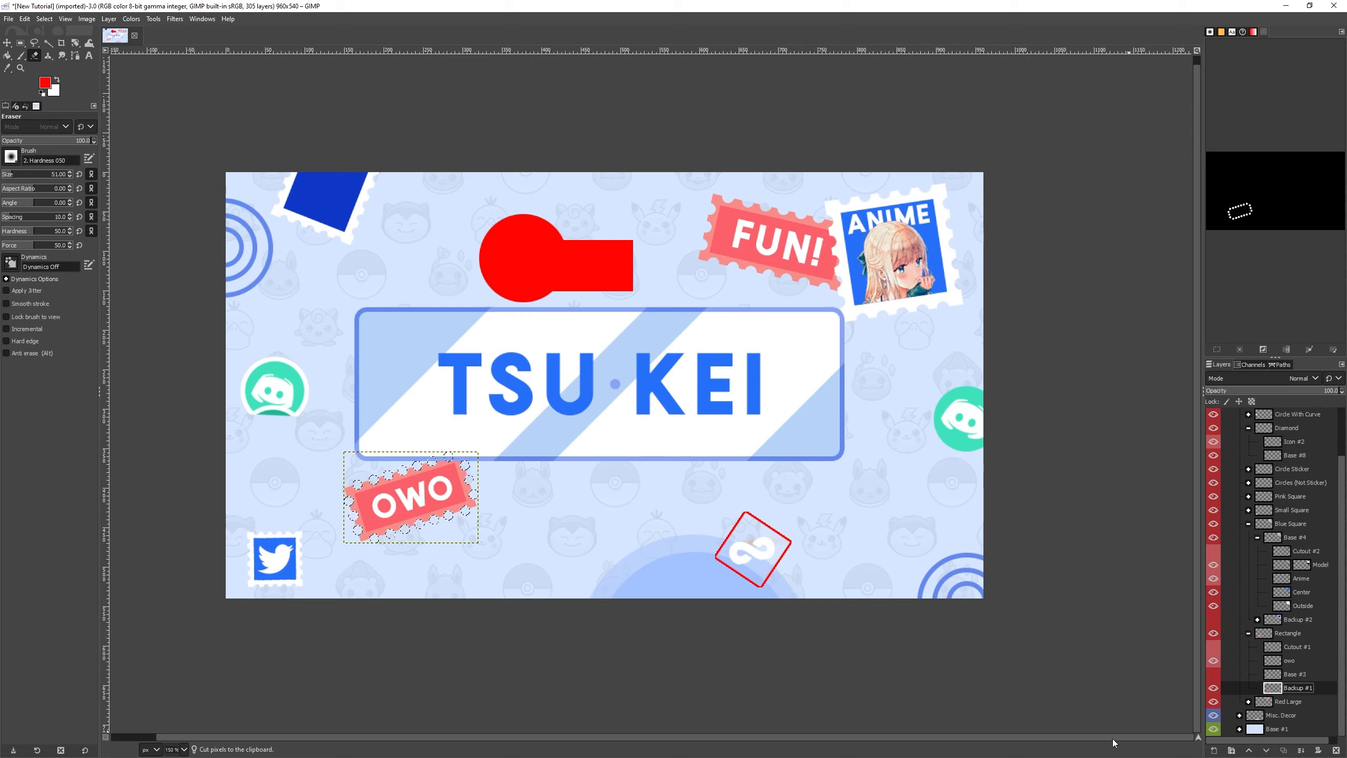